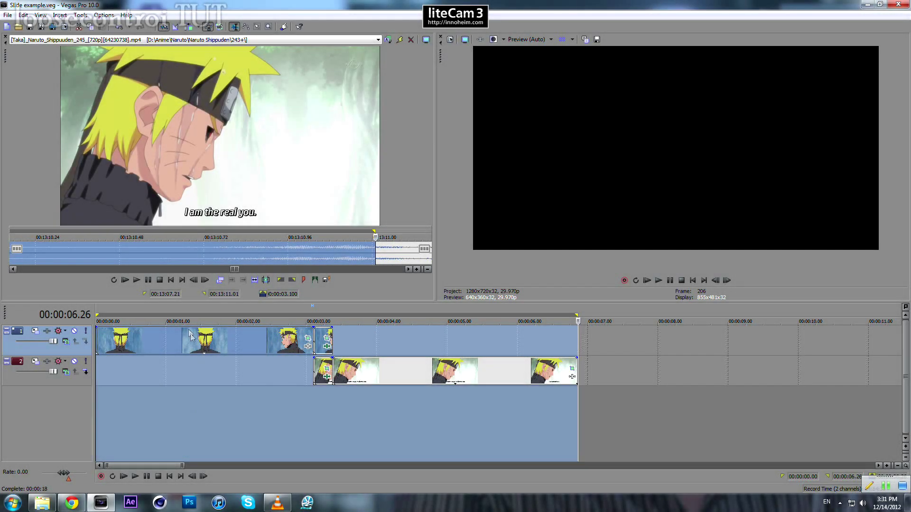
Switch to VLC media player, open Slide example.mp4 and restart it from the beginning
{"action": "left_click", "coordinate": [275, 505]}
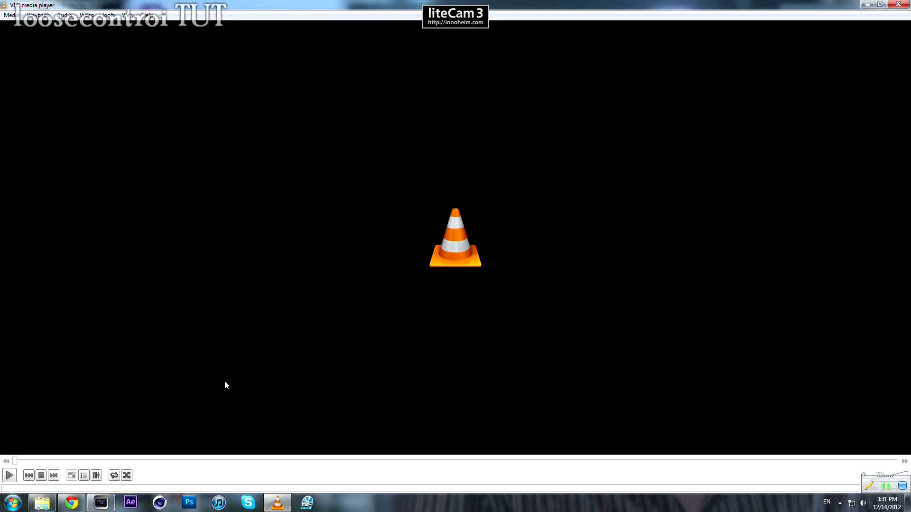
{"action": "left_click", "coordinate": [42, 502]}
{"action": "left_click", "coordinate": [287, 502]}
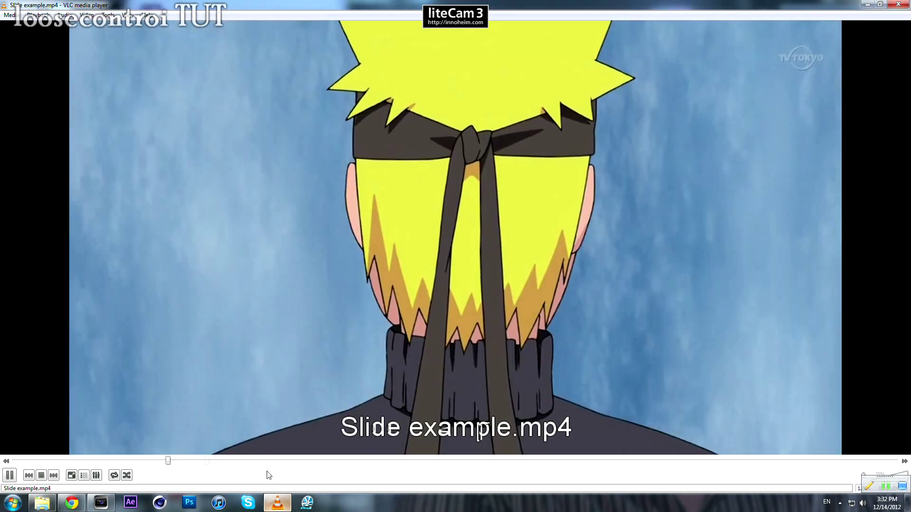
{"action": "left_click", "coordinate": [13, 461]}
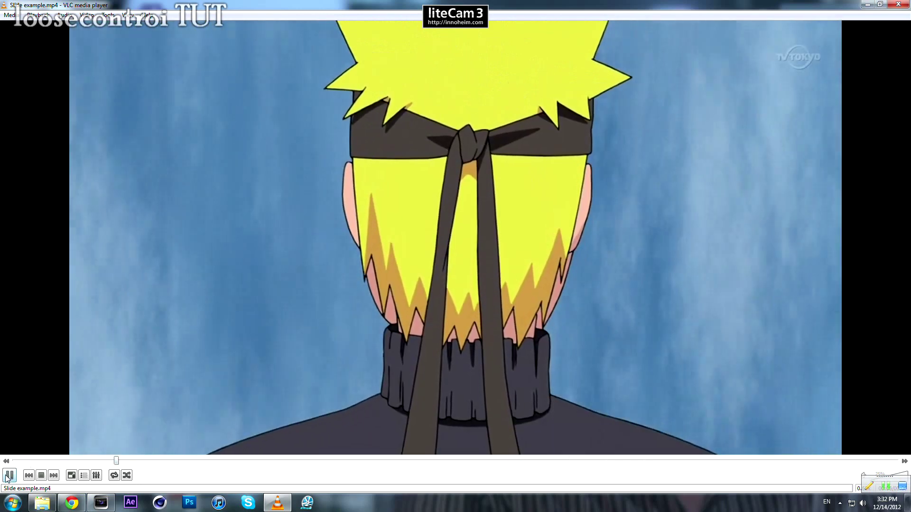
Play the example video in stages, pausing at the slide transition to examine how the two shots move
{"action": "left_click", "coordinate": [9, 476]}
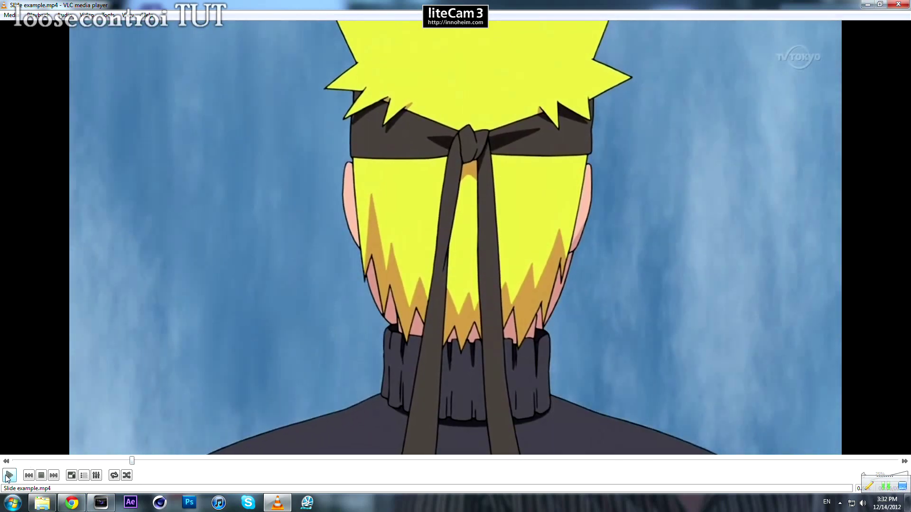
{"action": "left_click", "coordinate": [8, 477]}
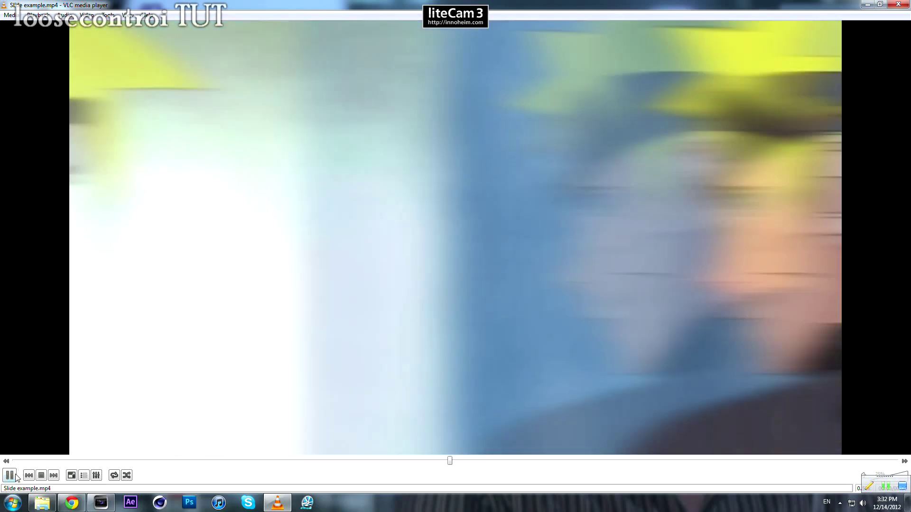
{"action": "left_click", "coordinate": [11, 476]}
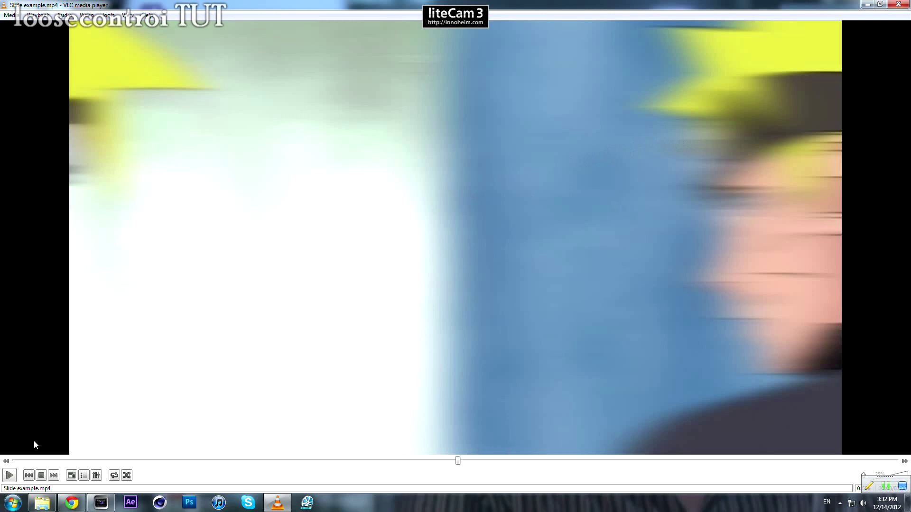
{"action": "key", "text": "space"}
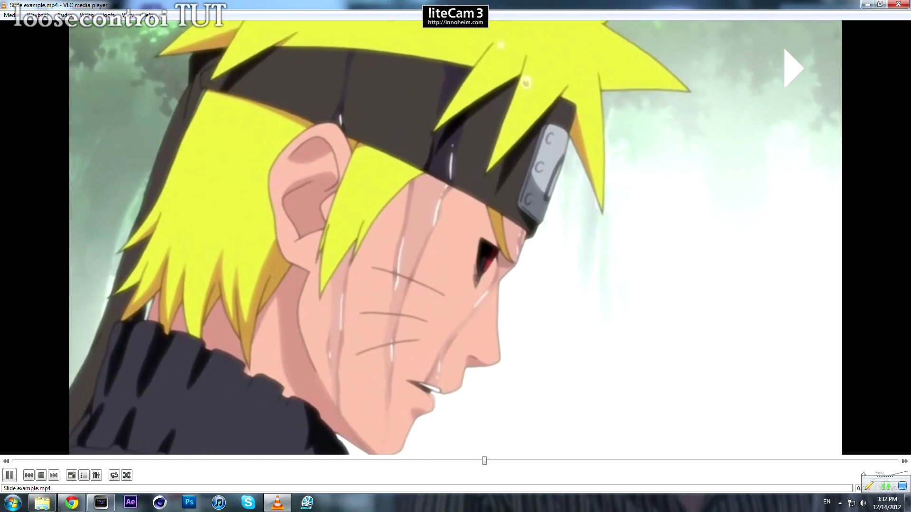
{"action": "key", "text": "space"}
Switch back to Vegas Pro and create a new project with the HDV 720-30p template (1280x720, 29.970 fps)
{"action": "key", "text": "alt+Tab"}
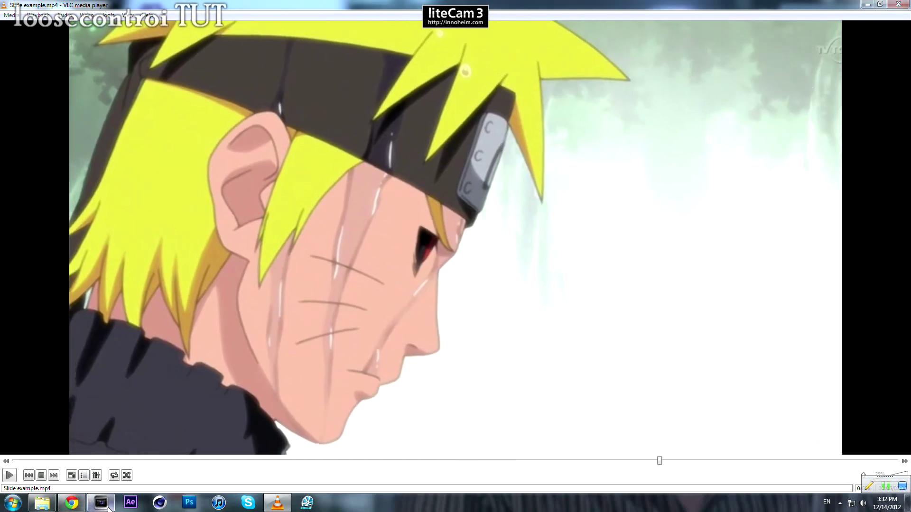
{"action": "left_click", "coordinate": [102, 349]}
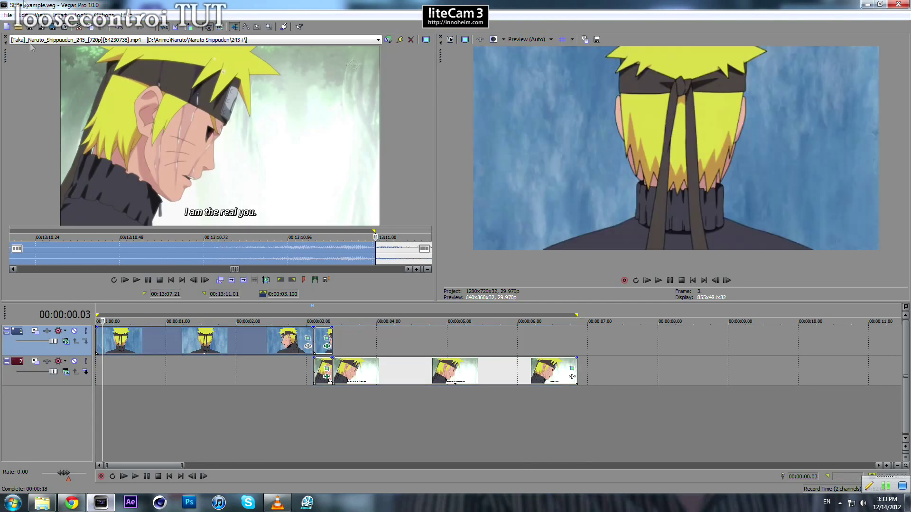
{"action": "left_click", "coordinate": [8, 15]}
{"action": "left_click", "coordinate": [19, 22]}
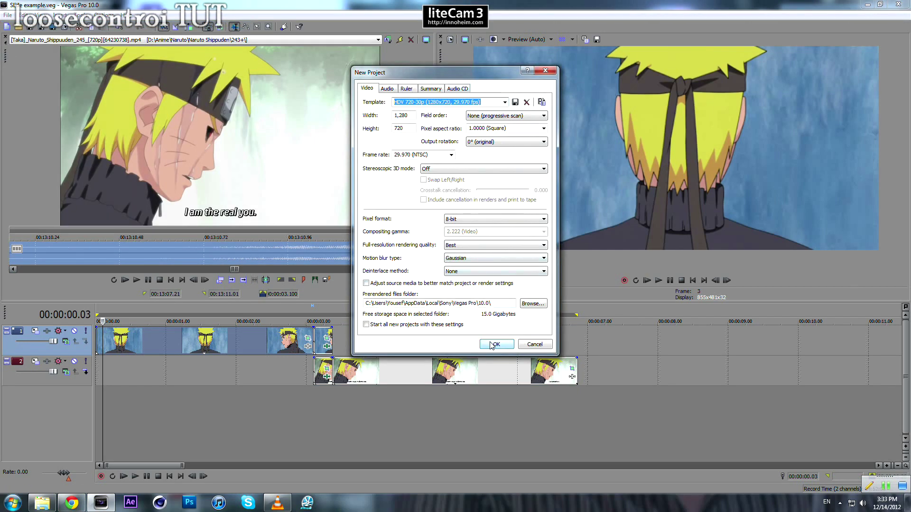
{"action": "left_click", "coordinate": [494, 345]}
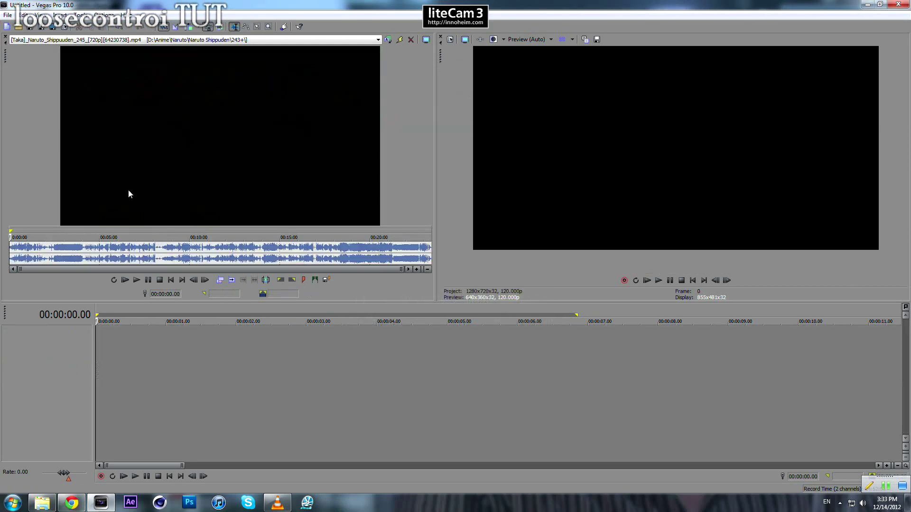
Scrub through the Naruto Shippuuden 245 episode in the Trimmer to look for a scene for the first clip
{"action": "left_click", "coordinate": [103, 251]}
{"action": "left_click", "coordinate": [147, 254]}
{"action": "scroll", "coordinate": [208, 253], "scroll_direction": "up", "scroll_amount": 4}
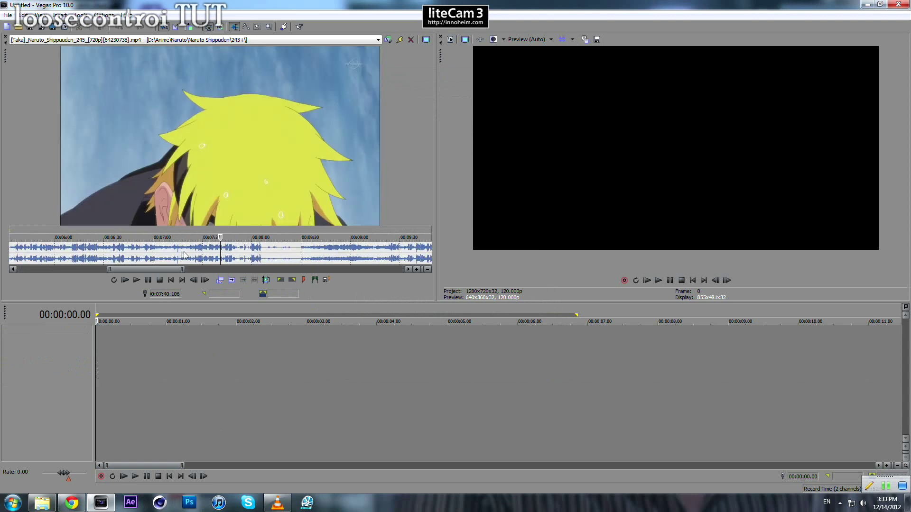
{"action": "scroll", "coordinate": [245, 254], "scroll_direction": "down", "scroll_amount": 3}
{"action": "left_click", "coordinate": [214, 250]}
{"action": "scroll", "coordinate": [214, 251], "scroll_direction": "up", "scroll_amount": 3}
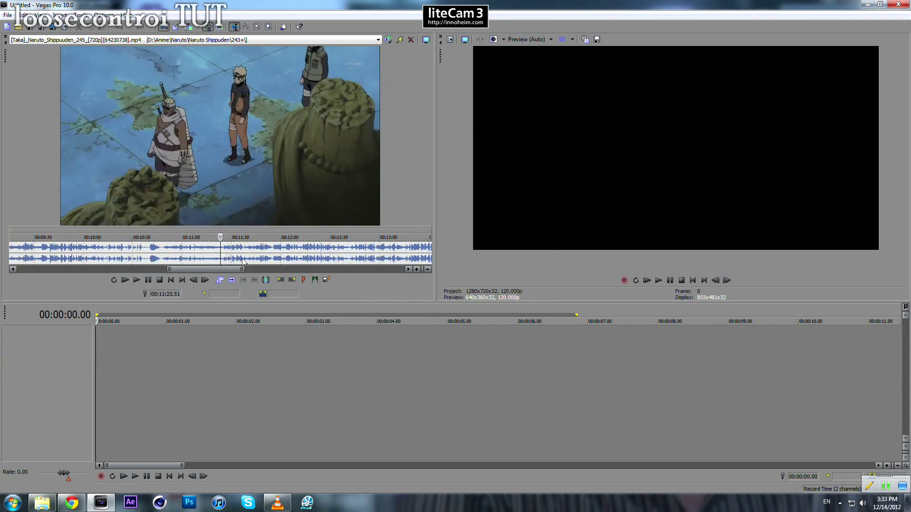
{"action": "left_click_drag", "start_coordinate": [244, 251], "coordinate": [420, 251]}
{"action": "scroll", "coordinate": [340, 248], "scroll_direction": "down", "scroll_amount": 3}
{"action": "scroll", "coordinate": [340, 248], "scroll_direction": "down", "scroll_amount": 3}
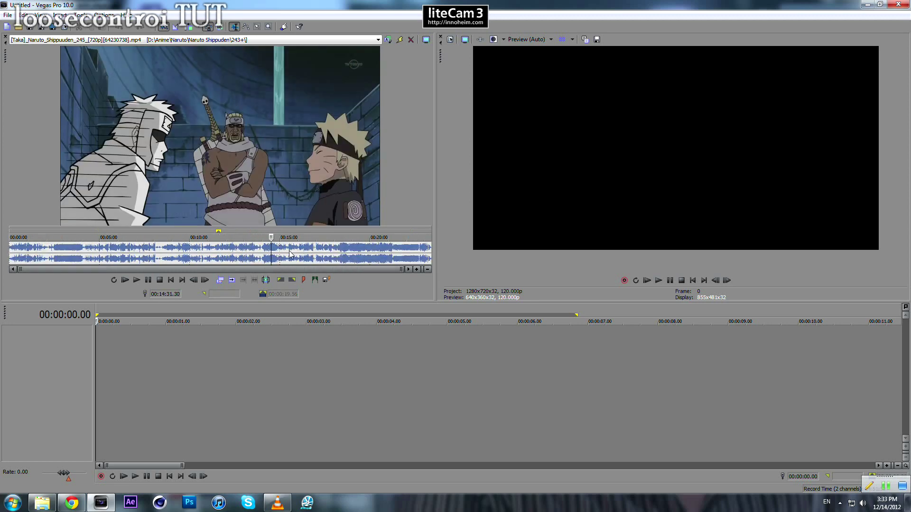
{"action": "left_click", "coordinate": [302, 253]}
{"action": "scroll", "coordinate": [302, 253], "scroll_direction": "up", "scroll_amount": 2}
{"action": "left_click", "coordinate": [315, 253]}
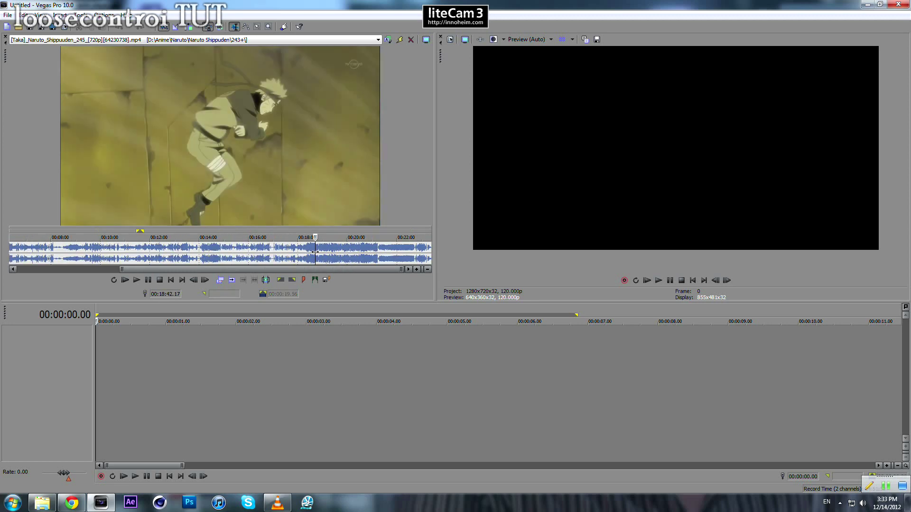
Mark a trial selection in the Trimmer from about 00:18:47.09 to 00:18:47.97
{"action": "scroll", "coordinate": [314, 256], "scroll_direction": "up", "scroll_amount": 4}
{"action": "scroll", "coordinate": [314, 260], "scroll_direction": "up", "scroll_amount": 3}
{"action": "left_click_drag", "start_coordinate": [254, 256], "coordinate": [83, 247]}
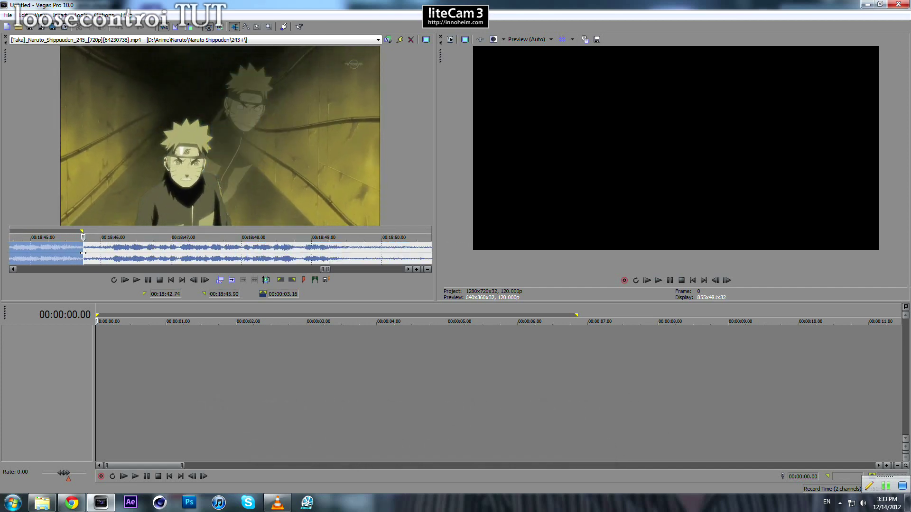
{"action": "left_click", "coordinate": [124, 253]}
{"action": "scroll", "coordinate": [127, 253], "scroll_direction": "up", "scroll_amount": 6}
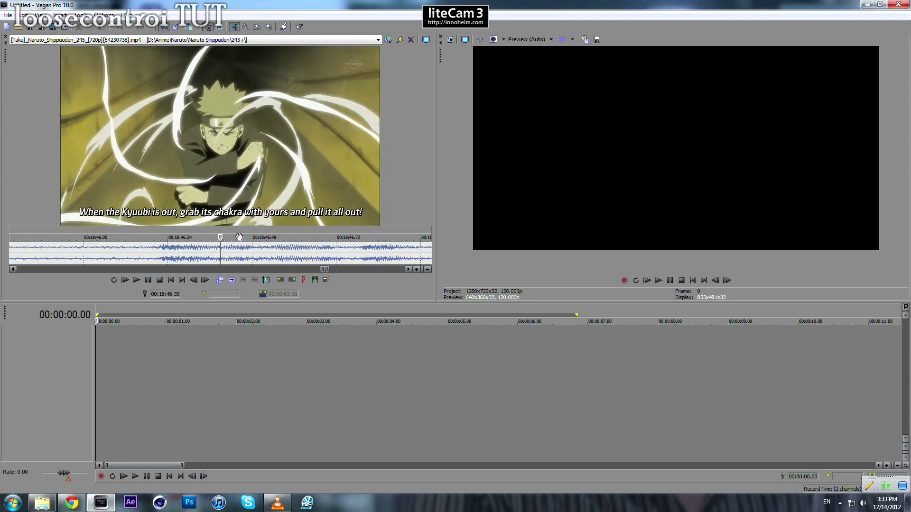
{"action": "left_click_drag", "start_coordinate": [241, 250], "coordinate": [509, 242]}
{"action": "scroll", "coordinate": [168, 256], "scroll_direction": "down", "scroll_amount": 8}
{"action": "left_click_drag", "start_coordinate": [228, 251], "coordinate": [381, 245]}
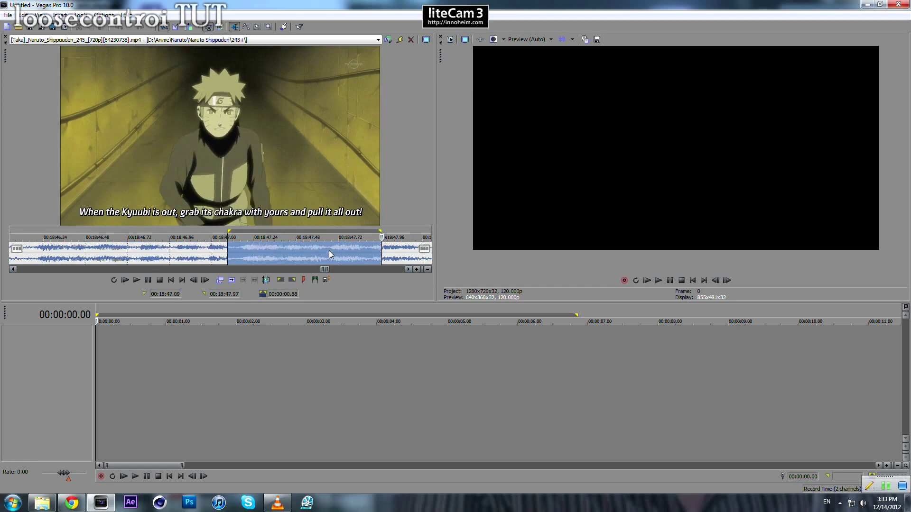
Insert two empty video tracks in the timeline
{"action": "right_click", "coordinate": [140, 363]}
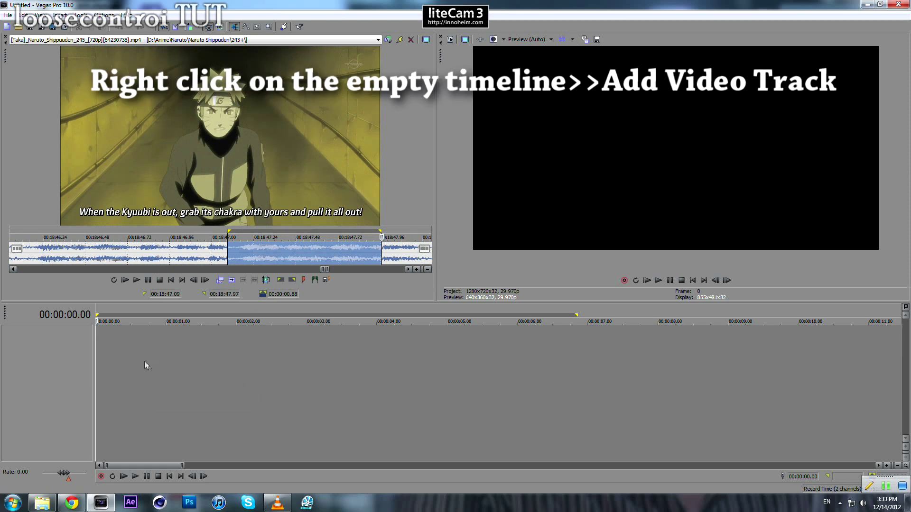
{"action": "right_click", "coordinate": [136, 356]}
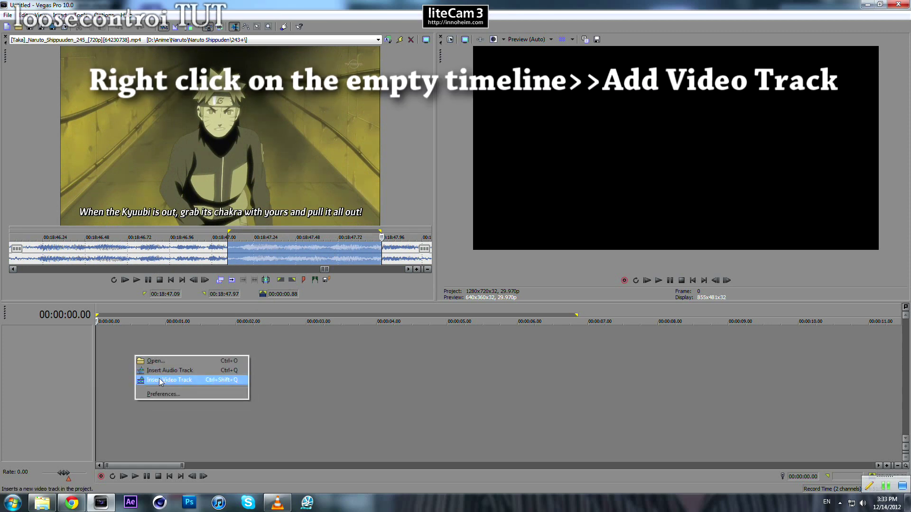
{"action": "right_click", "coordinate": [115, 361]}
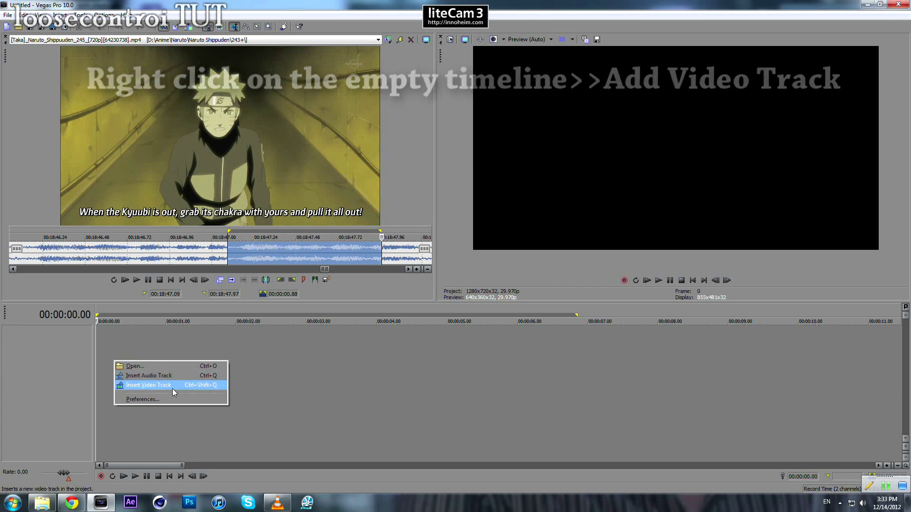
{"action": "left_click", "coordinate": [148, 385]}
{"action": "right_click", "coordinate": [148, 389]}
{"action": "left_click", "coordinate": [172, 415]}
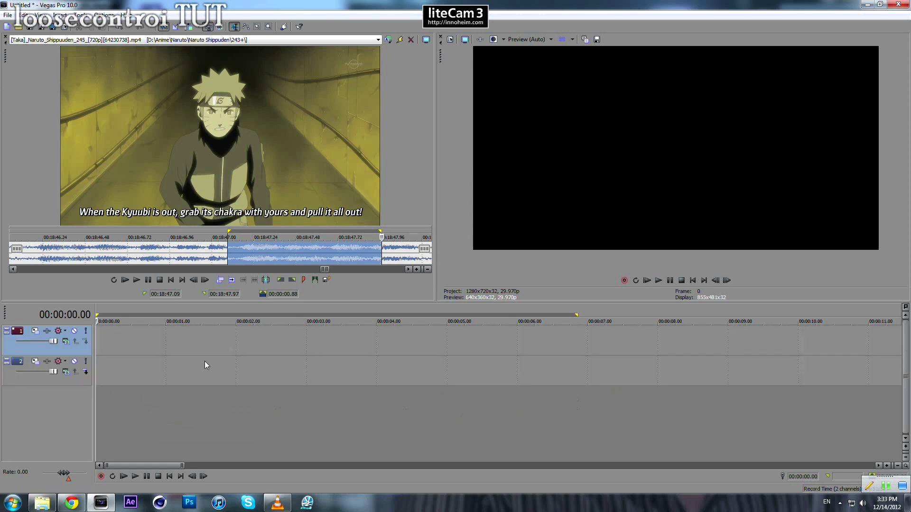
Select the Trimmer range from about 00:18:45.82 to 00:18:46.59 and place it as video only at the start of track 1
{"action": "left_click_drag", "start_coordinate": [396, 256], "coordinate": [205, 248]}
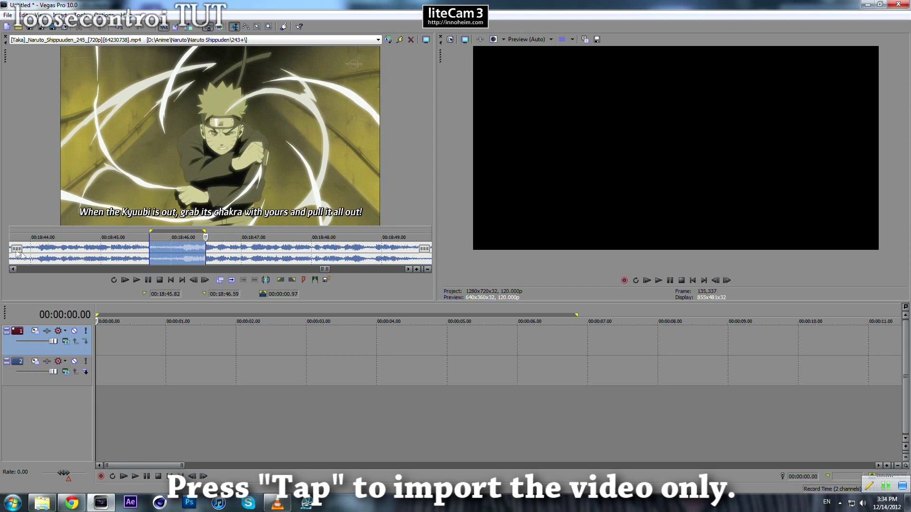
{"action": "left_click_drag", "start_coordinate": [175, 257], "coordinate": [152, 345]}
{"action": "left_click_drag", "start_coordinate": [93, 348], "coordinate": [103, 335]}
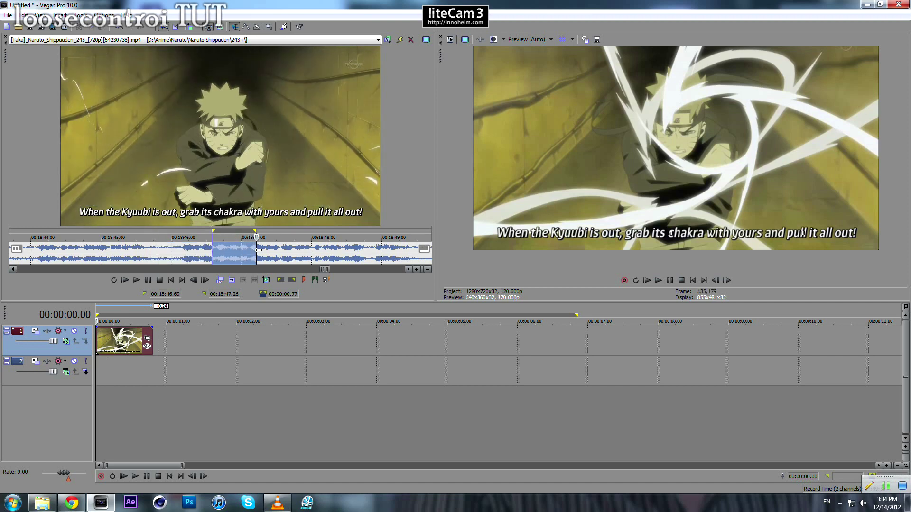
Select the Trimmer range from about 00:20:17.17 to 00:20:17.49 as the second clip
{"action": "left_click_drag", "start_coordinate": [449, 246], "coordinate": [366, 250]}
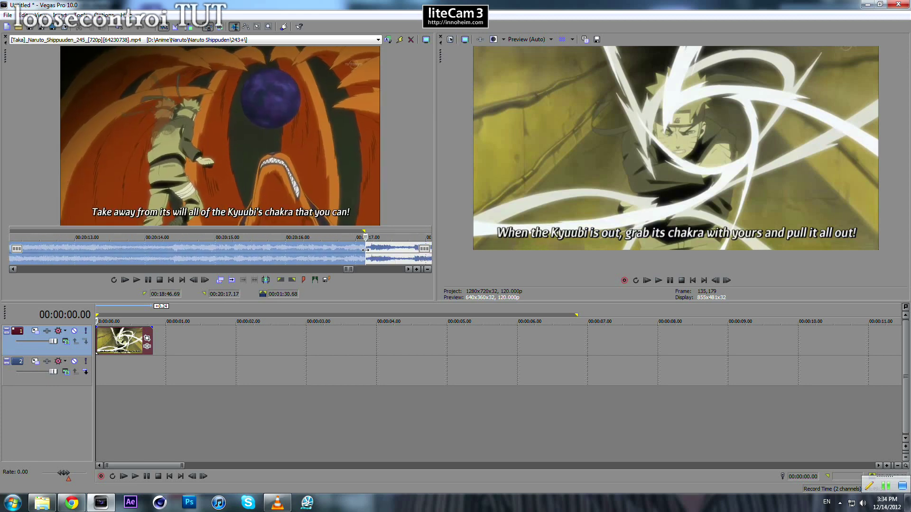
{"action": "left_click", "coordinate": [366, 250]}
{"action": "scroll", "coordinate": [332, 257], "scroll_direction": "up", "scroll_amount": 8}
{"action": "left_click_drag", "start_coordinate": [226, 256], "coordinate": [410, 260]}
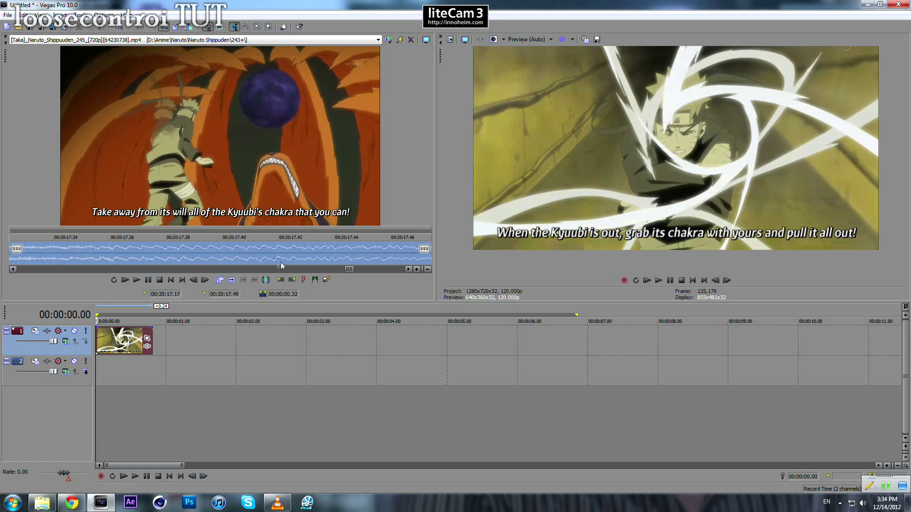
Place the second clip on track 2 at 00:00:00.20, overlapping the first clip's end, and extend it to 00:00:01.20
{"action": "left_click_drag", "start_coordinate": [166, 371], "coordinate": [146, 374]}
{"action": "scroll", "coordinate": [482, 355], "scroll_direction": "up", "scroll_amount": 6}
{"action": "left_click_drag", "start_coordinate": [603, 365], "coordinate": [582, 371]}
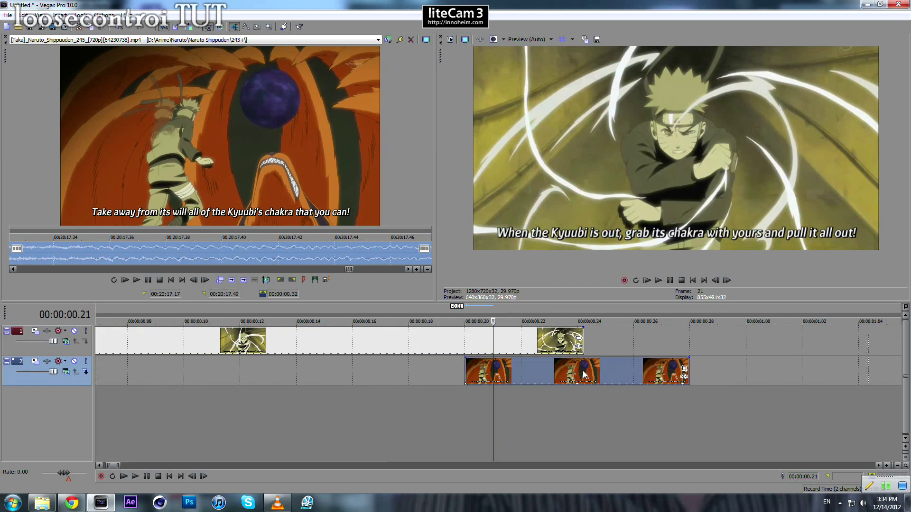
{"action": "scroll", "coordinate": [581, 372], "scroll_direction": "down", "scroll_amount": 4}
{"action": "scroll", "coordinate": [375, 357], "scroll_direction": "up", "scroll_amount": 2}
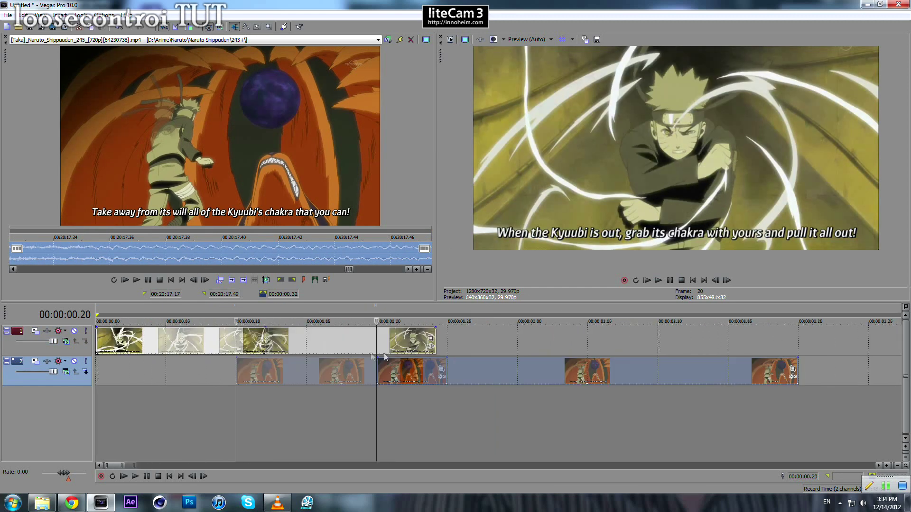
{"action": "scroll", "coordinate": [485, 366], "scroll_direction": "down", "scroll_amount": 3}
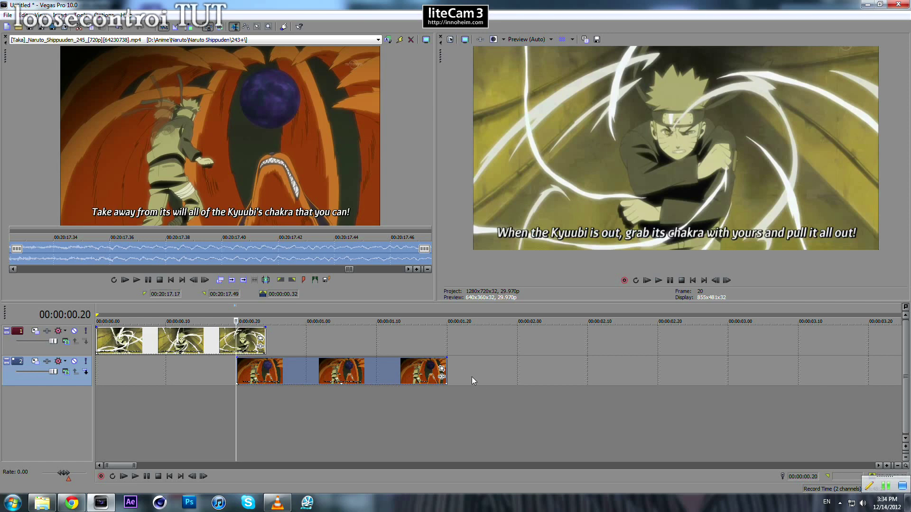
Mark the timeline range from 00:00:00.20 to 00:00:01.00 and extend the track 1 clip to the range's end
{"action": "key", "text": "Right"}
{"action": "key", "text": "Right"}
{"action": "key", "text": "Right"}
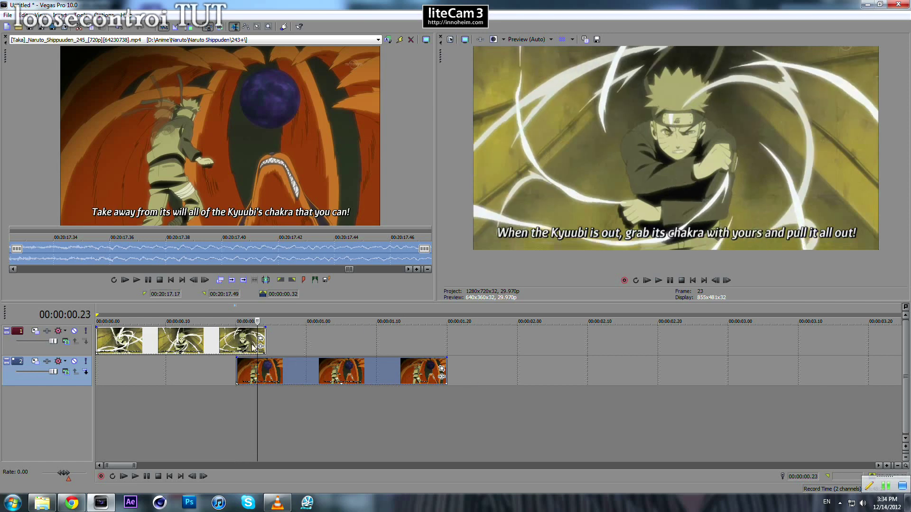
{"action": "key", "text": "Left"}
{"action": "key", "text": "Left"}
{"action": "scroll", "coordinate": [399, 354], "scroll_direction": "up", "scroll_amount": 4}
{"action": "left_click_drag", "start_coordinate": [465, 313], "coordinate": [755, 314]}
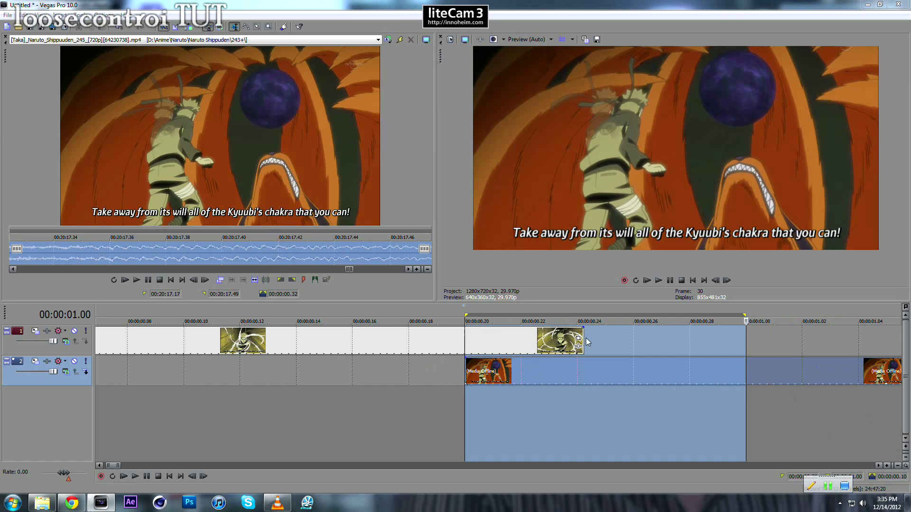
{"action": "left_click_drag", "start_coordinate": [588, 343], "coordinate": [745, 342]}
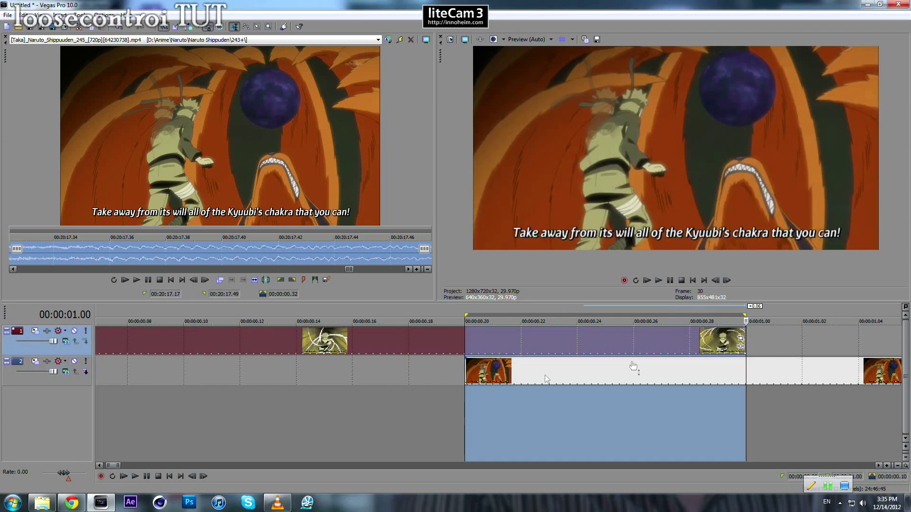
Step frame by frame through the overlap of the two clips to examine where one shot gives way to the other
{"action": "left_click", "coordinate": [440, 366]}
{"action": "key", "text": "Right"}
{"action": "key", "text": "Right"}
{"action": "key", "text": "Right"}
{"action": "key", "text": "Right"}
{"action": "key", "text": "Right"}
{"action": "key", "text": "Right"}
{"action": "key", "text": "Right"}
{"action": "key", "text": "Right"}
{"action": "key", "text": "Right"}
{"action": "key", "text": "Right"}
{"action": "key", "text": "Right"}
{"action": "key", "text": "Right"}
{"action": "key", "text": "Right"}
{"action": "key", "text": "Right"}
{"action": "key", "text": "Right"}
{"action": "key", "text": "Right"}
{"action": "key", "text": "Right"}
{"action": "key", "text": "Right"}
{"action": "key", "text": "Right"}
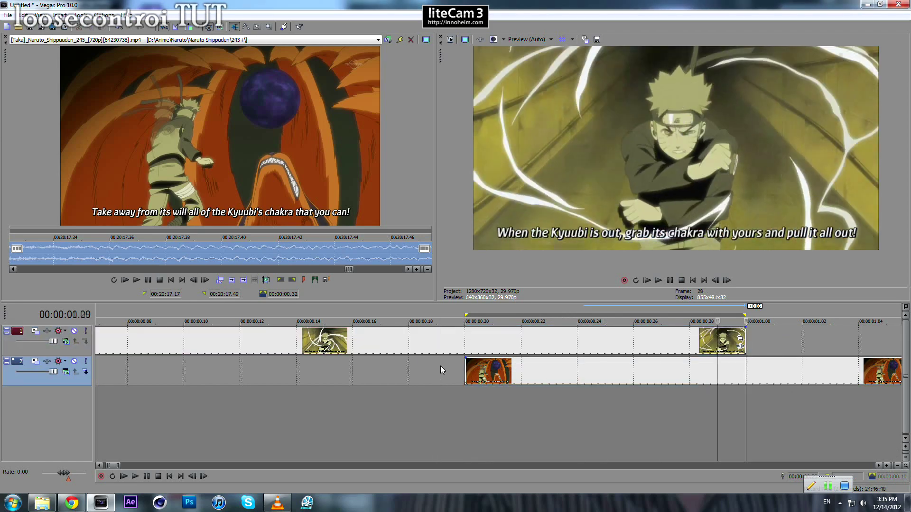
{"action": "scroll", "coordinate": [448, 376], "scroll_direction": "down", "scroll_amount": 4}
{"action": "scroll", "coordinate": [449, 378], "scroll_direction": "down", "scroll_amount": 2}
{"action": "key", "text": "Left"}
{"action": "scroll", "coordinate": [281, 381], "scroll_direction": "up", "scroll_amount": 5}
{"action": "key", "text": "Left"}
{"action": "key", "text": "Left"}
{"action": "key", "text": "Left"}
{"action": "key", "text": "Left"}
{"action": "key", "text": "Left"}
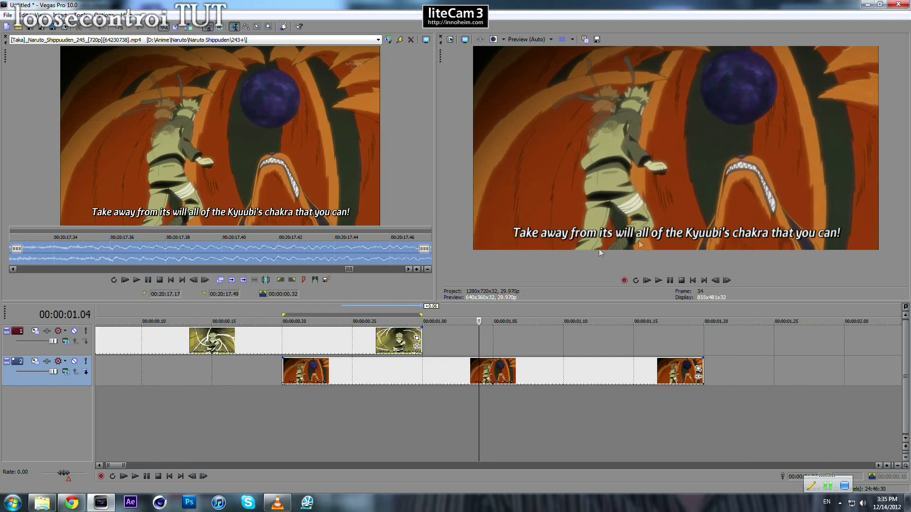
{"action": "key", "text": "Left"}
{"action": "key", "text": "Left"}
{"action": "key", "text": "Left"}
{"action": "key", "text": "Left"}
{"action": "key", "text": "Left"}
{"action": "key", "text": "Left"}
{"action": "key", "text": "Left"}
{"action": "key", "text": "Left"}
{"action": "key", "text": "Left"}
{"action": "key", "text": "Left"}
{"action": "key", "text": "Left"}
{"action": "key", "text": "Left"}
{"action": "key", "text": "Left"}
{"action": "key", "text": "Left"}
{"action": "key", "text": "Left"}
{"action": "scroll", "coordinate": [401, 352], "scroll_direction": "down", "scroll_amount": 3}
{"action": "scroll", "coordinate": [343, 337], "scroll_direction": "up", "scroll_amount": 3}
{"action": "scroll", "coordinate": [526, 347], "scroll_direction": "up", "scroll_amount": 4}
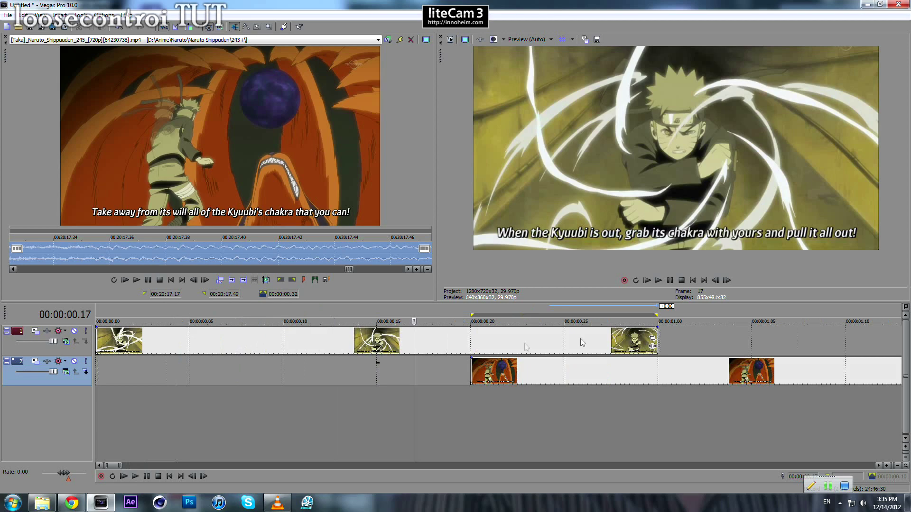
In Pan/Crop, raise the track 1 clip's lower crop edge above the subtitles, to about 1,137.4 × 639.8, and copy that keyframe
{"action": "left_click", "coordinate": [653, 338]}
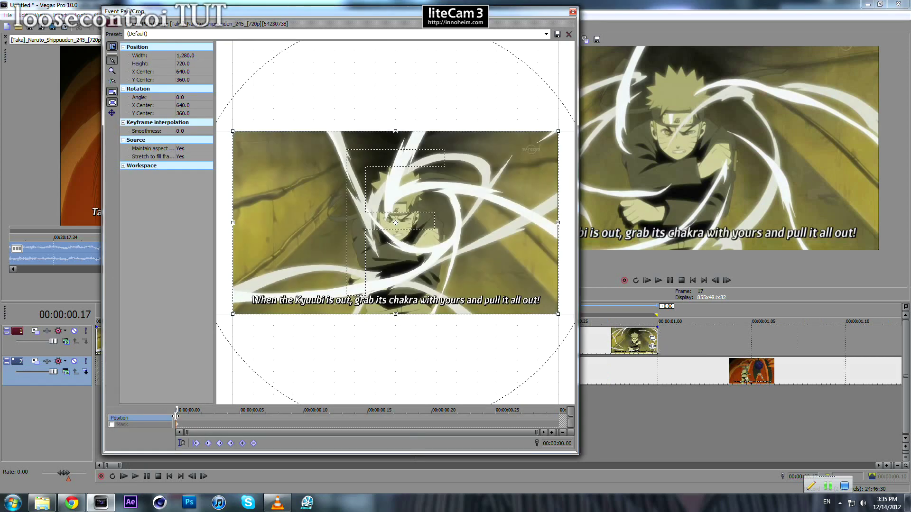
{"action": "left_click", "coordinate": [572, 11]}
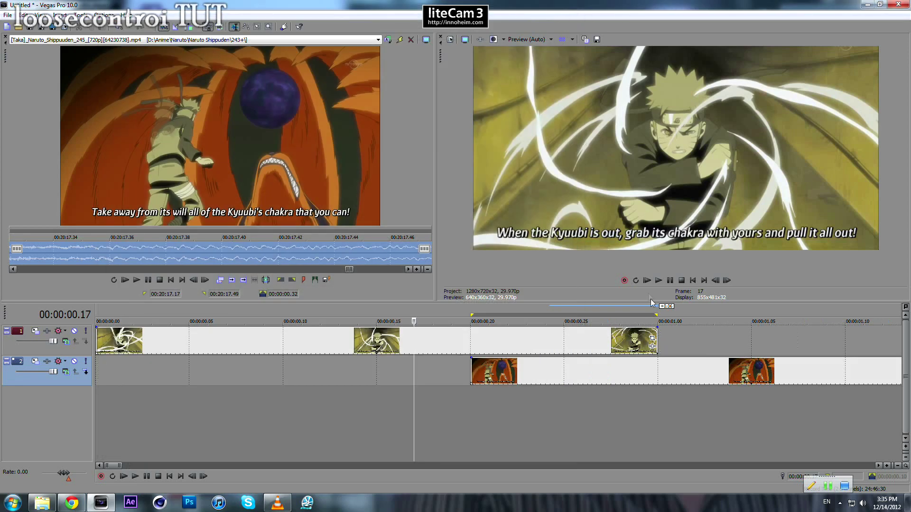
{"action": "left_click", "coordinate": [653, 339]}
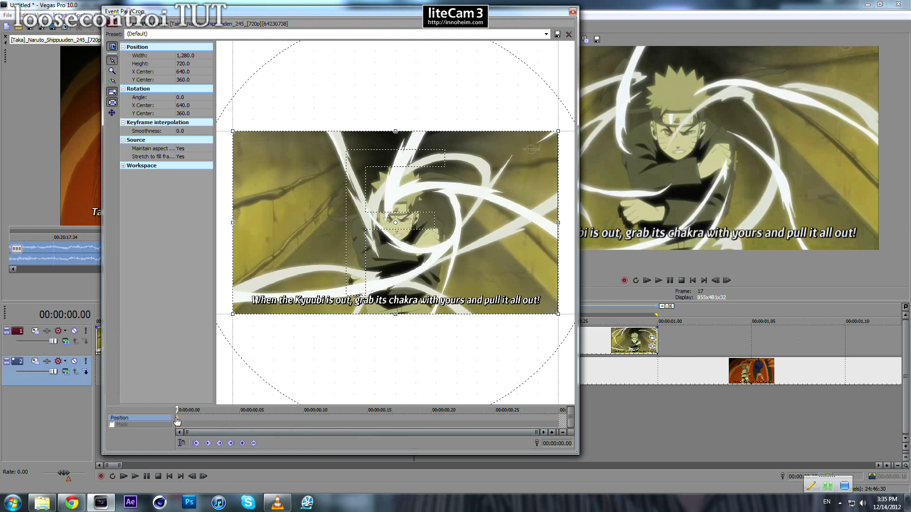
{"action": "left_click", "coordinate": [177, 421]}
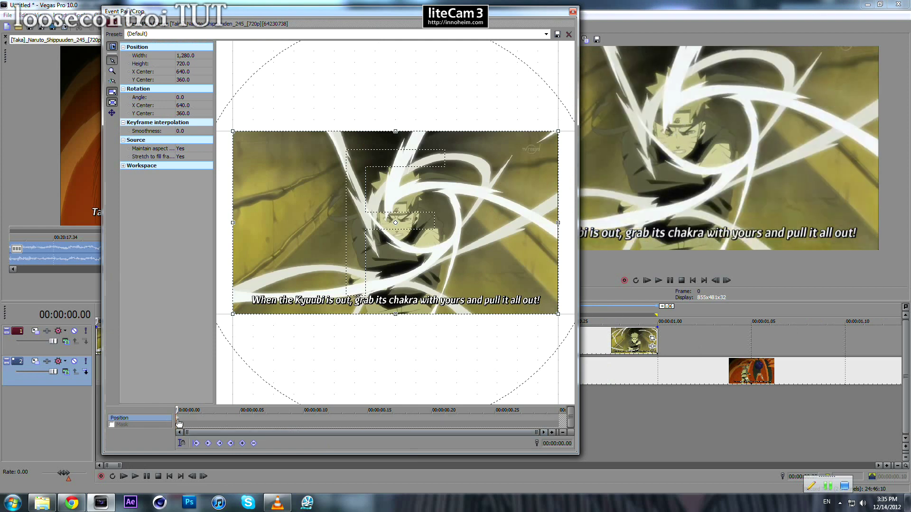
{"action": "left_click", "coordinate": [548, 417]}
{"action": "left_click", "coordinate": [177, 420]}
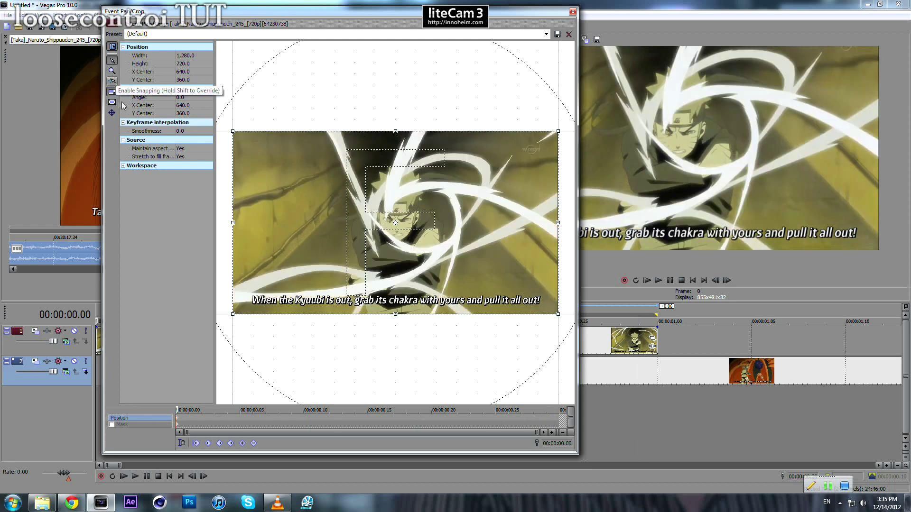
{"action": "left_click", "coordinate": [112, 80]}
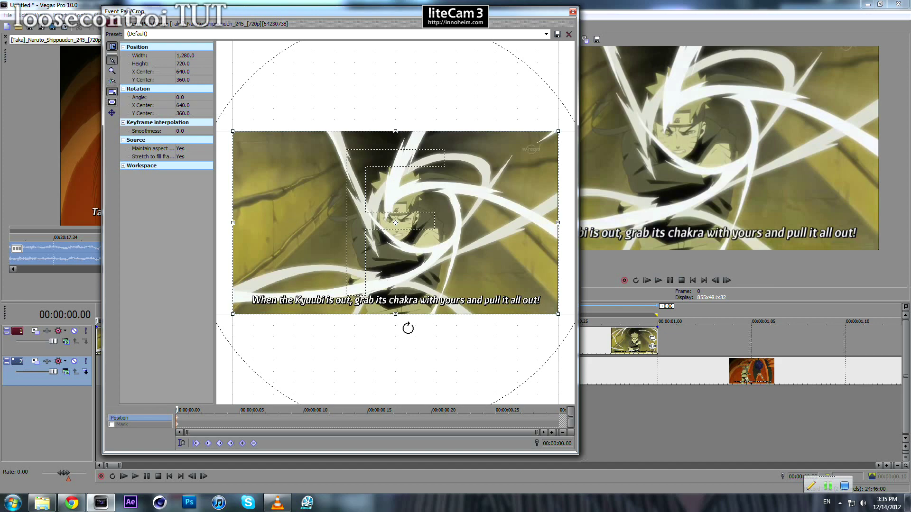
{"action": "left_click_drag", "start_coordinate": [395, 318], "coordinate": [396, 294]}
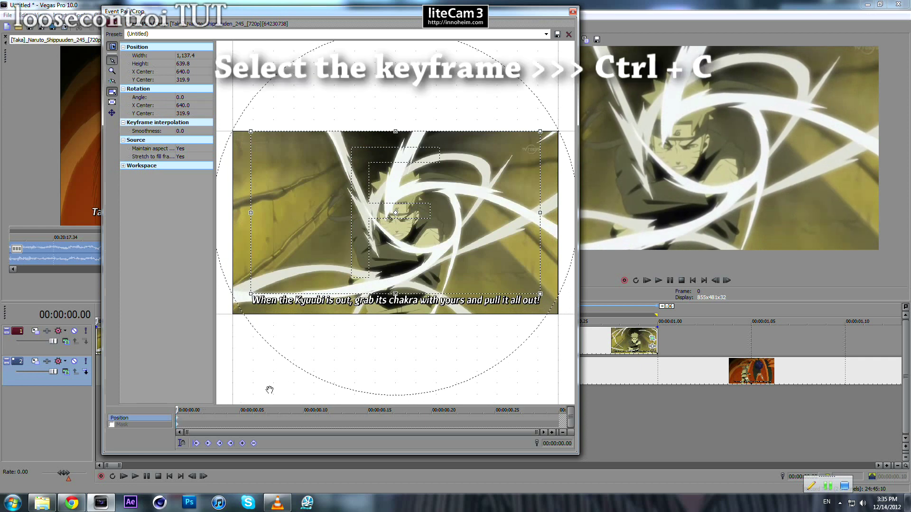
{"action": "left_click", "coordinate": [573, 10]}
Paste the copied crop keyframe onto the first Pan/Crop keyframe of the track 2 clip
{"action": "left_click", "coordinate": [658, 375]}
{"action": "scroll", "coordinate": [641, 386], "scroll_direction": "down", "scroll_amount": 1}
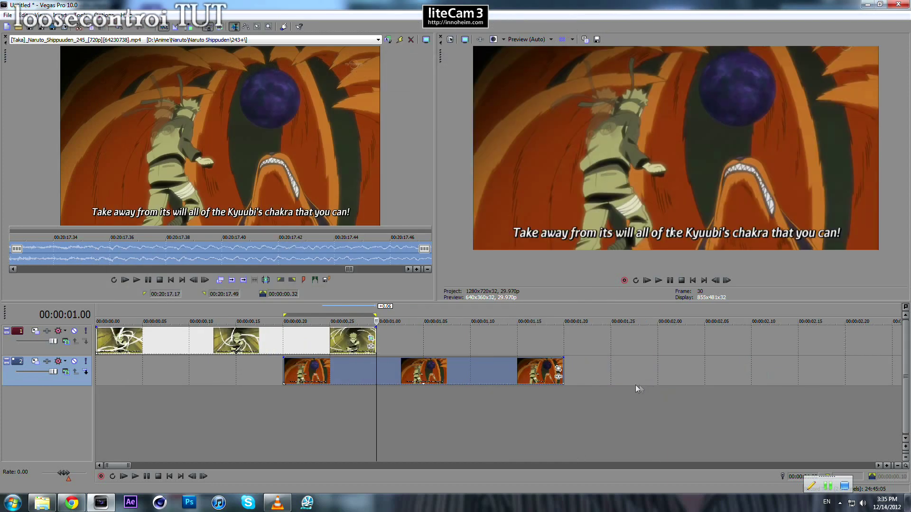
{"action": "left_click", "coordinate": [559, 369]}
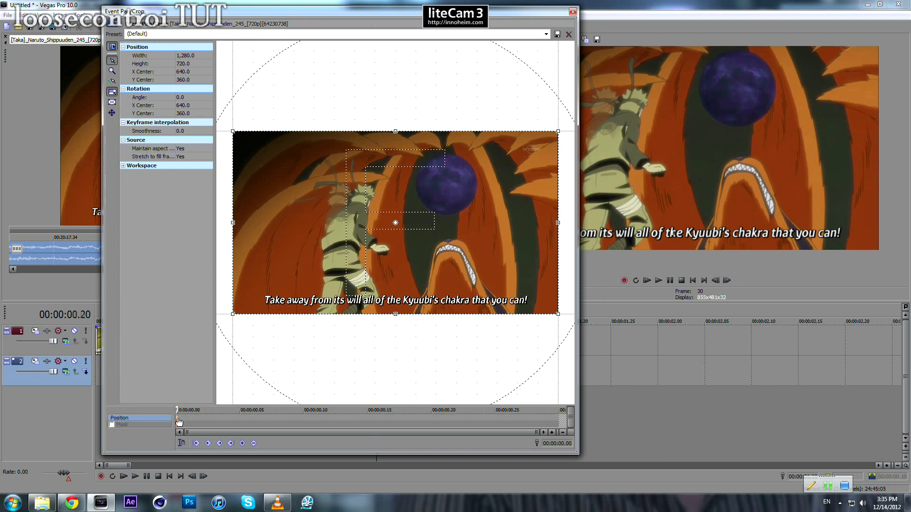
{"action": "left_click", "coordinate": [179, 421]}
{"action": "key", "text": "ctrl+v"}
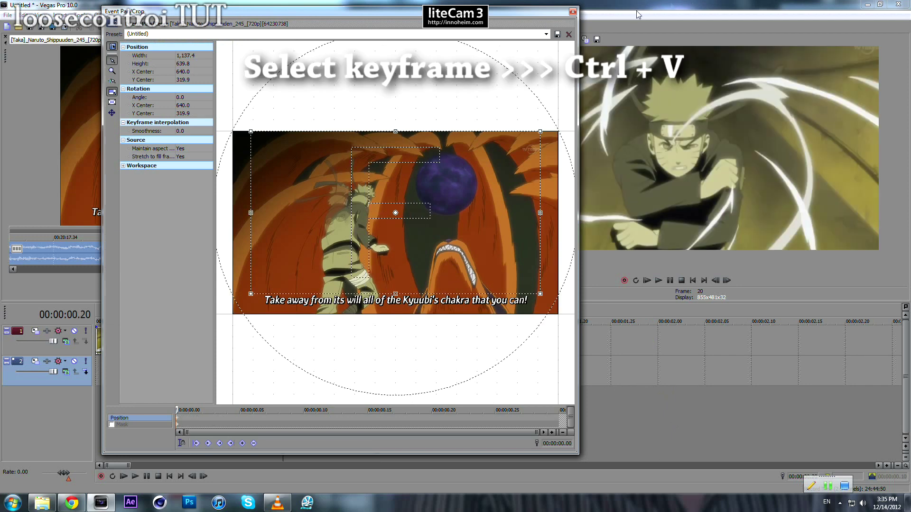
{"action": "left_click", "coordinate": [572, 11]}
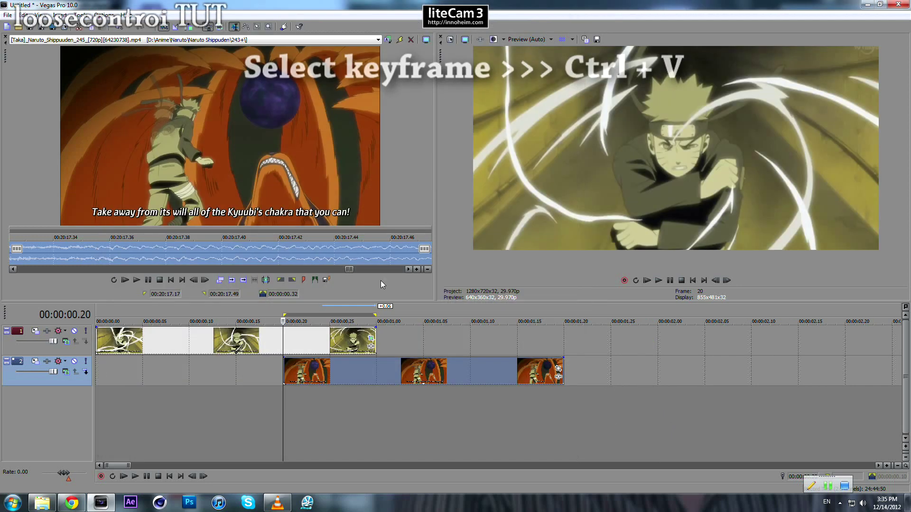
Shrink the track 1 clip's crop frame about its center to about 1,097.7 × 617.4
{"action": "left_click", "coordinate": [371, 339]}
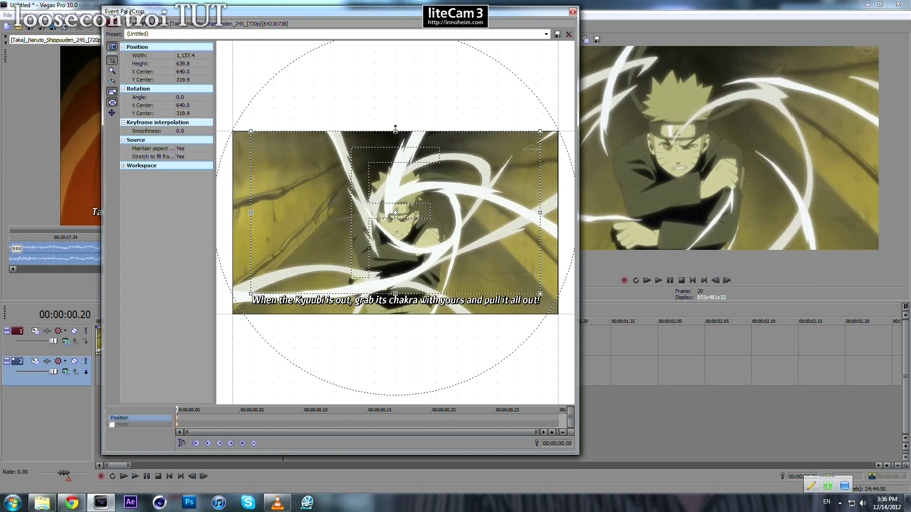
{"action": "left_click_drag", "start_coordinate": [396, 129], "coordinate": [395, 132]}
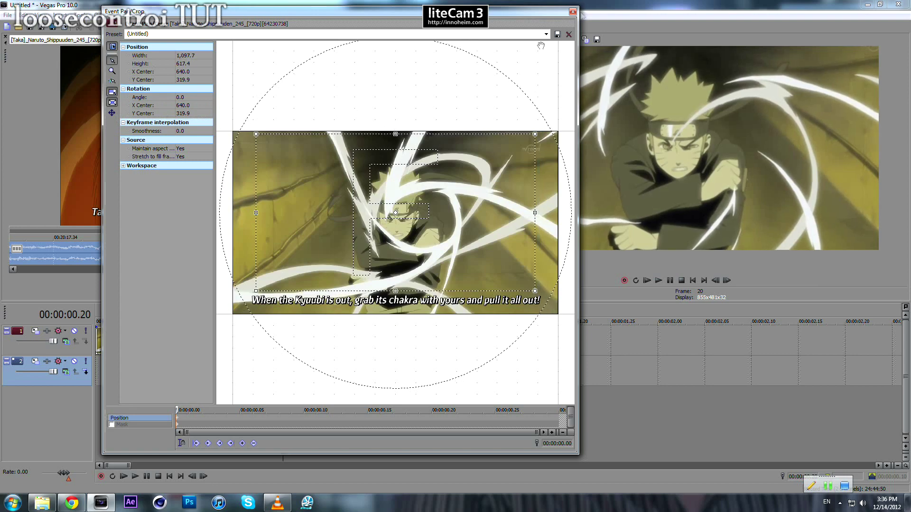
{"action": "left_click", "coordinate": [573, 13]}
Shrink the track 2 clip's crop frame about its center to about 1,104.3 × 621.2
{"action": "left_click", "coordinate": [559, 372]}
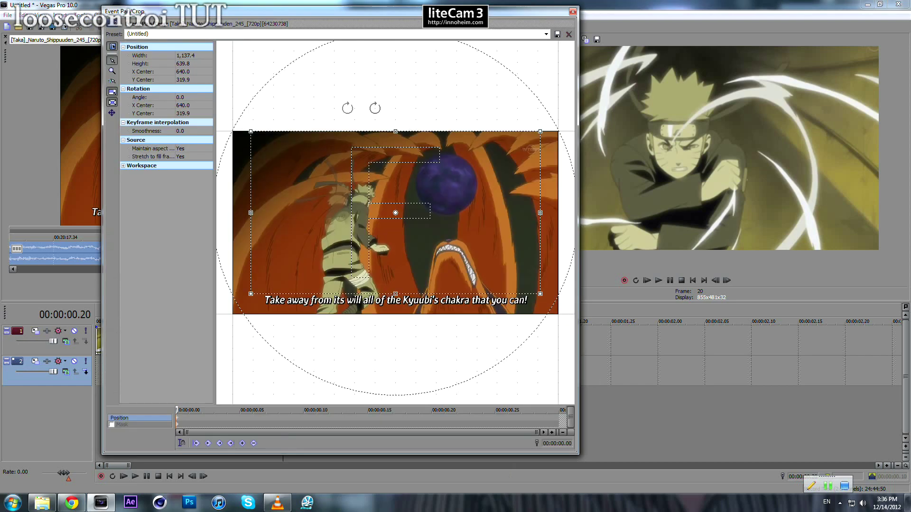
{"action": "left_click_drag", "start_coordinate": [396, 130], "coordinate": [396, 133]}
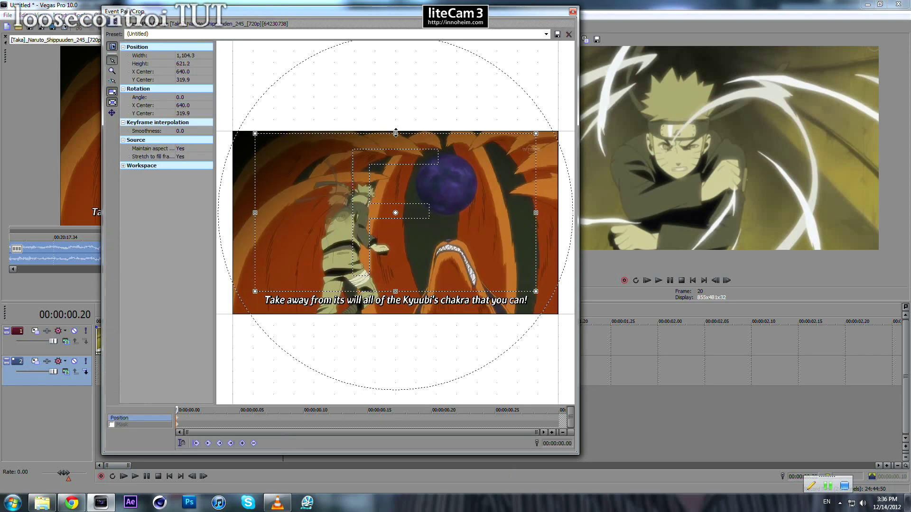
{"action": "left_click", "coordinate": [575, 12]}
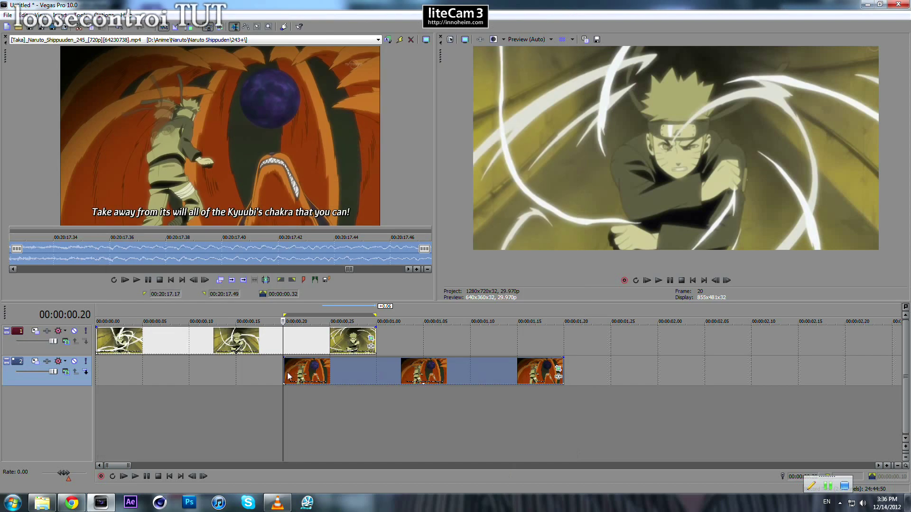
Split the track 1 clip at 00:00:00.20, where the track 2 clip begins
{"action": "scroll", "coordinate": [458, 364], "scroll_direction": "up", "scroll_amount": 4}
{"action": "scroll", "coordinate": [453, 375], "scroll_direction": "down", "scroll_amount": 7}
{"action": "scroll", "coordinate": [447, 390], "scroll_direction": "up", "scroll_amount": 7}
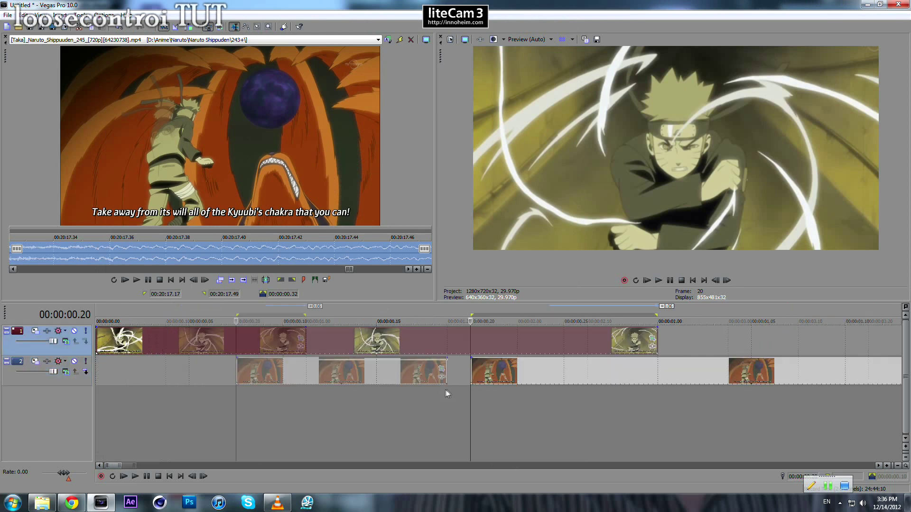
{"action": "scroll", "coordinate": [253, 380], "scroll_direction": "down", "scroll_amount": 7}
{"action": "scroll", "coordinate": [254, 382], "scroll_direction": "up", "scroll_amount": 5}
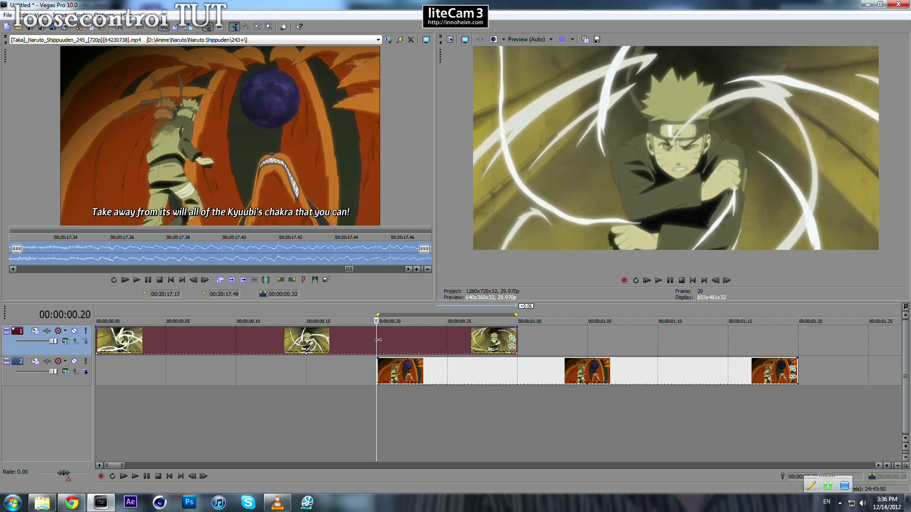
{"action": "scroll", "coordinate": [437, 374], "scroll_direction": "up", "scroll_amount": 3}
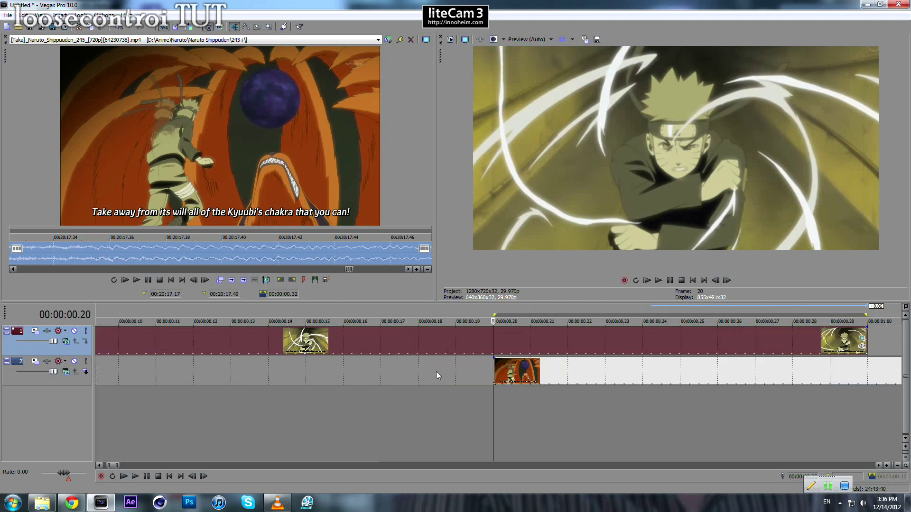
{"action": "scroll", "coordinate": [437, 371], "scroll_direction": "down", "scroll_amount": 4}
Split the track 2 clip at 00:00:01.00, where the track 1 clip ends
{"action": "left_click", "coordinate": [519, 369]}
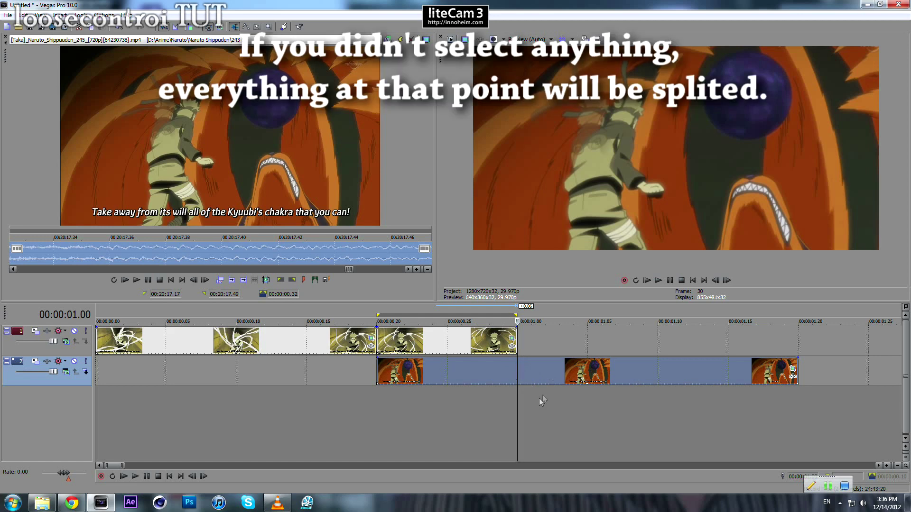
{"action": "key", "text": "s"}
{"action": "key", "text": "Left"}
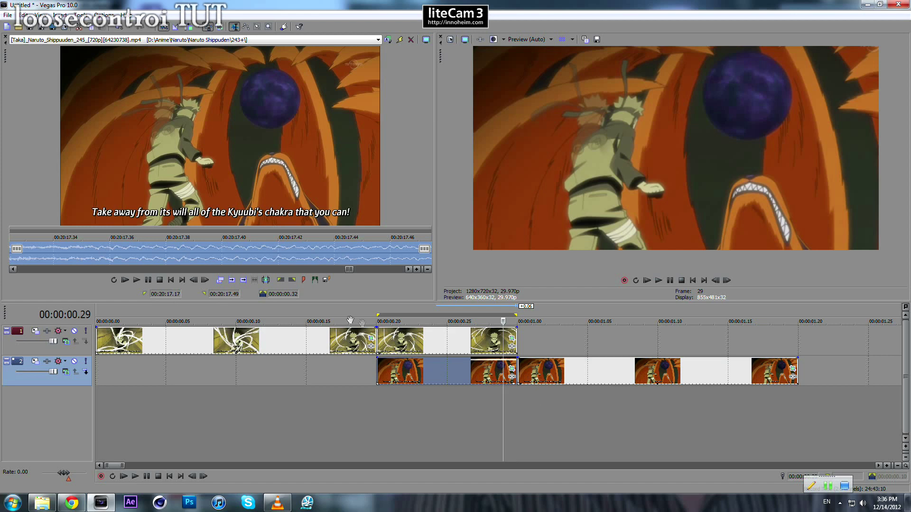
{"action": "left_click", "coordinate": [363, 370]}
{"action": "left_click", "coordinate": [391, 344]}
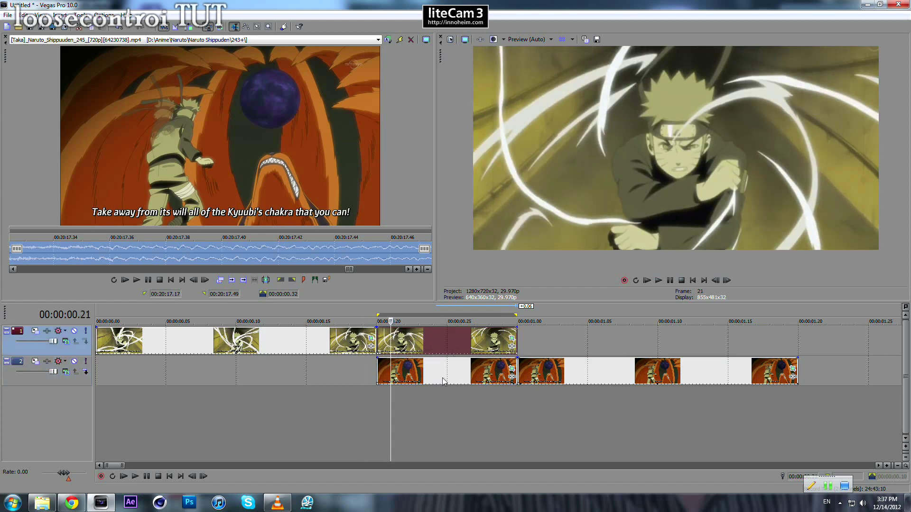
{"action": "left_click", "coordinate": [376, 340]}
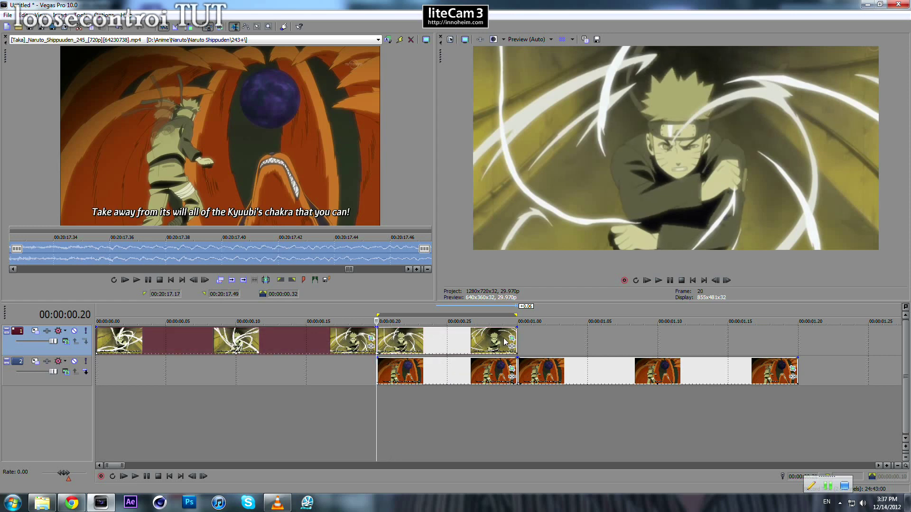
{"action": "scroll", "coordinate": [501, 340], "scroll_direction": "up", "scroll_amount": 4}
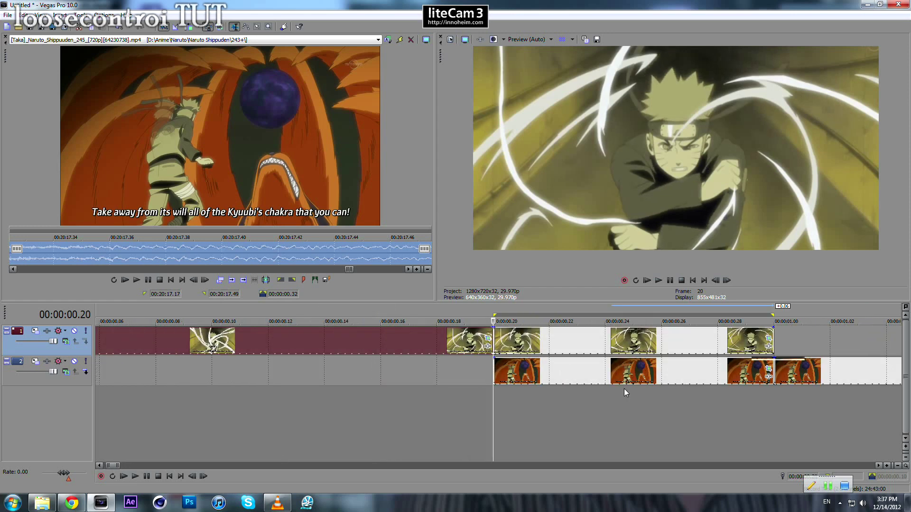
{"action": "scroll", "coordinate": [512, 340], "scroll_direction": "down", "scroll_amount": 4}
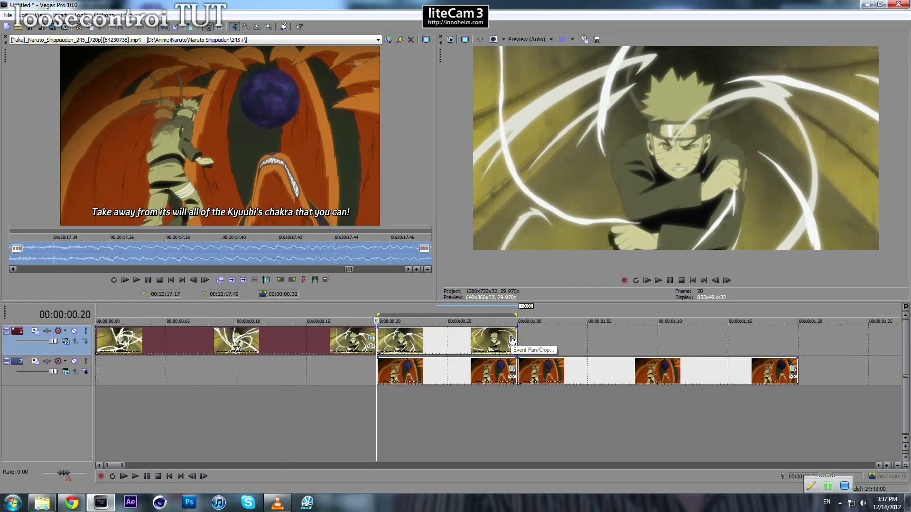
Open Pan/Crop for the overlapping track 1 piece, go to its last frame at 00:00:00.10, and restrict movement to X only
{"action": "left_click", "coordinate": [512, 340]}
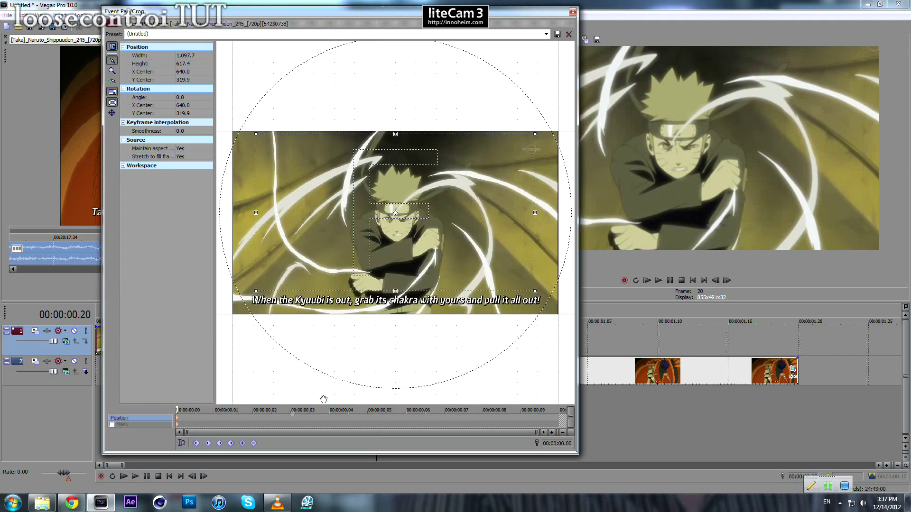
{"action": "left_click_drag", "start_coordinate": [194, 418], "coordinate": [437, 416]}
{"action": "left_click_drag", "start_coordinate": [673, 416], "coordinate": [685, 413]}
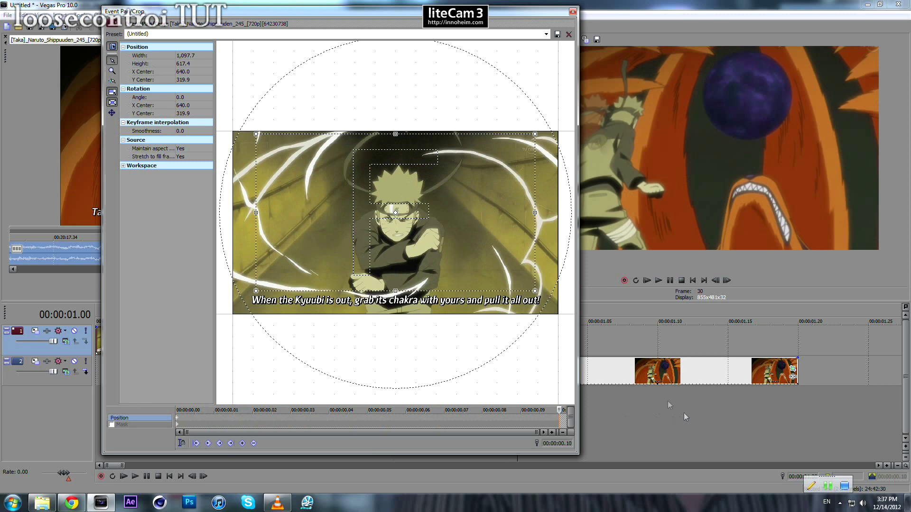
{"action": "left_click", "coordinate": [113, 114]}
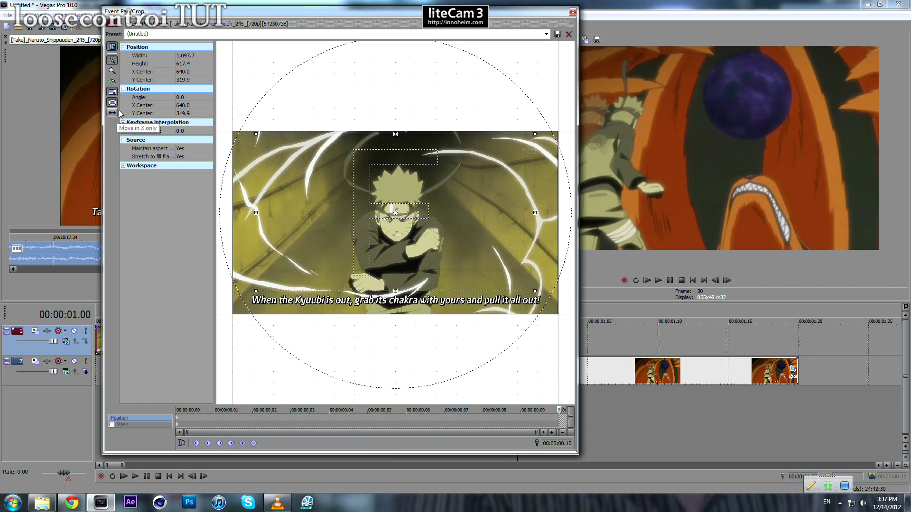
{"action": "left_click", "coordinate": [113, 113]}
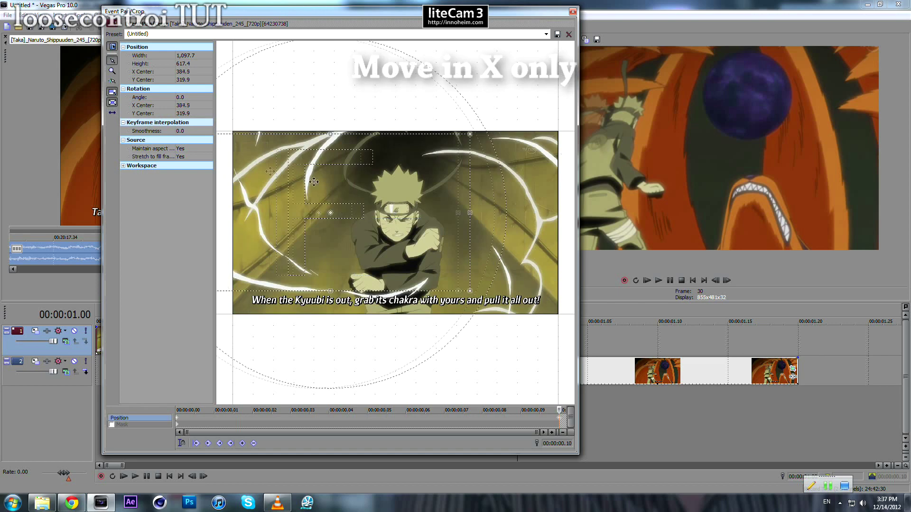
At 00:00:00.10, move the crop frame horizontally out of the picture to an X center of about -574.1
{"action": "left_click_drag", "start_coordinate": [349, 66], "coordinate": [351, 127]}
{"action": "key", "text": "ctrl+z"}
{"action": "left_click", "coordinate": [560, 419]}
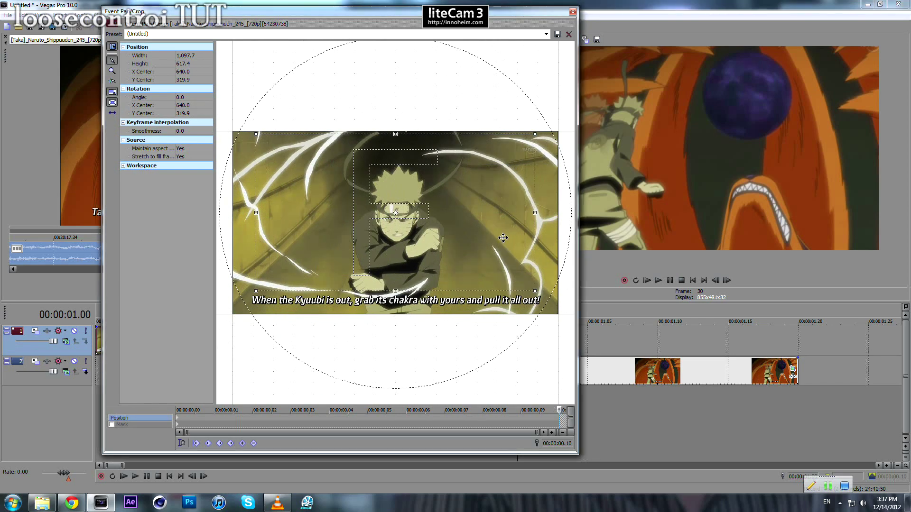
{"action": "left_click_drag", "start_coordinate": [508, 238], "coordinate": [199, 197]}
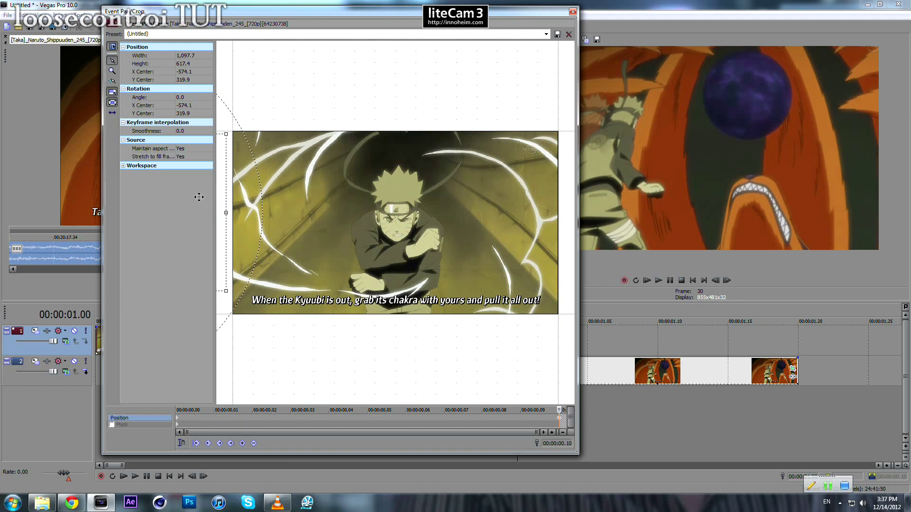
Scrub between the overlapping track 1 piece's first and last Pan/Crop keyframes to preview its slide out of frame
{"action": "left_click", "coordinate": [180, 421]}
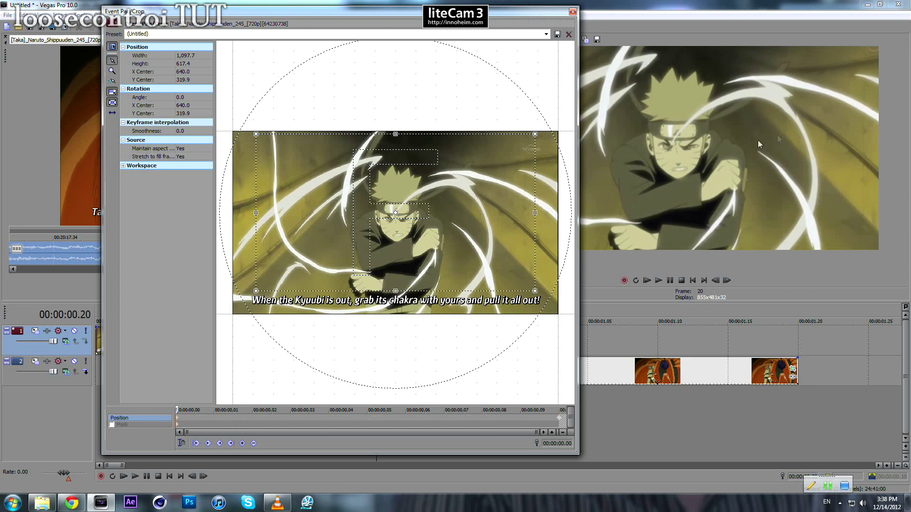
{"action": "left_click", "coordinate": [561, 421]}
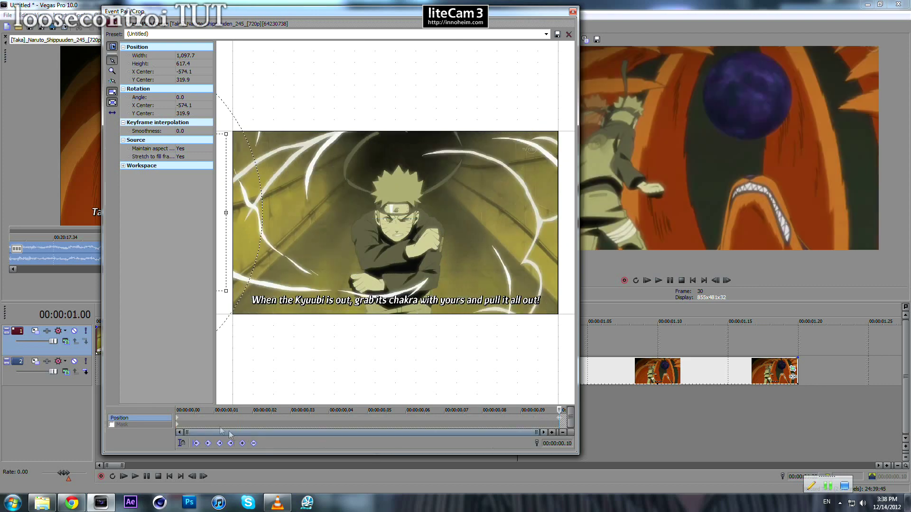
{"action": "left_click", "coordinate": [180, 419]}
{"action": "left_click_drag", "start_coordinate": [180, 419], "coordinate": [198, 417]}
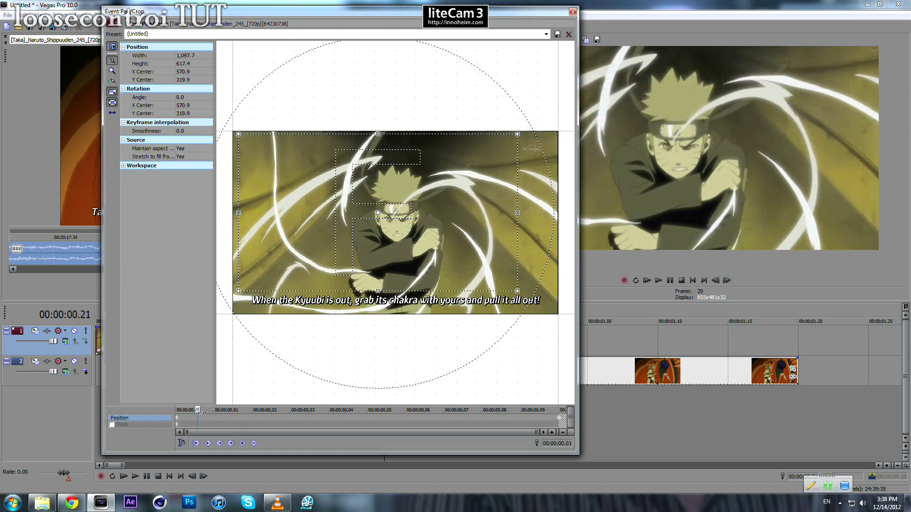
{"action": "left_click_drag", "start_coordinate": [198, 421], "coordinate": [521, 418]}
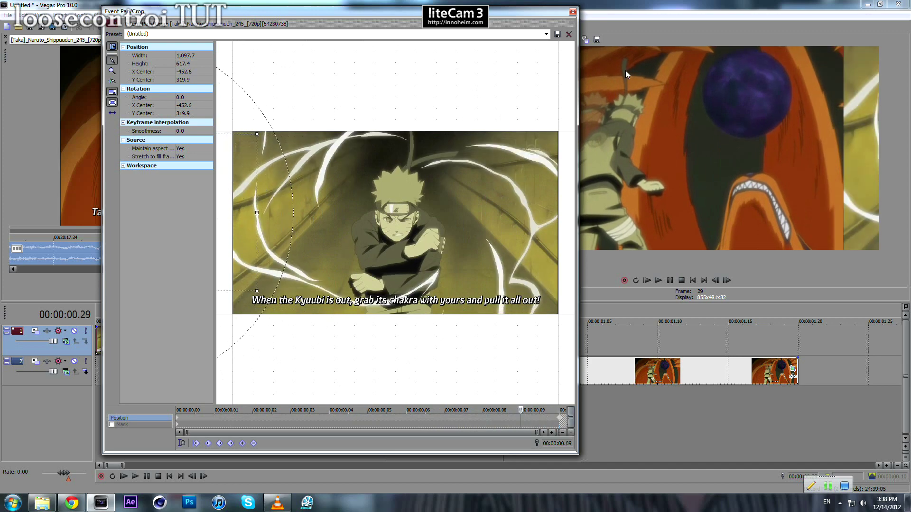
Close Pan/Crop and step frame by frame through the overlap to check the track 1 piece sliding out
{"action": "left_click", "coordinate": [573, 12]}
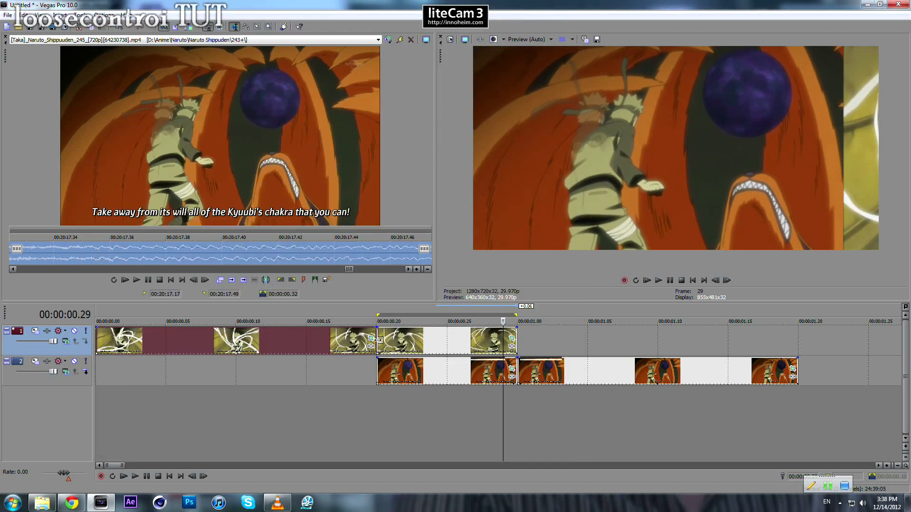
{"action": "left_click", "coordinate": [382, 346]}
{"action": "key", "text": "Right"}
{"action": "key", "text": "Right"}
{"action": "key", "text": "Right"}
{"action": "key", "text": "Right"}
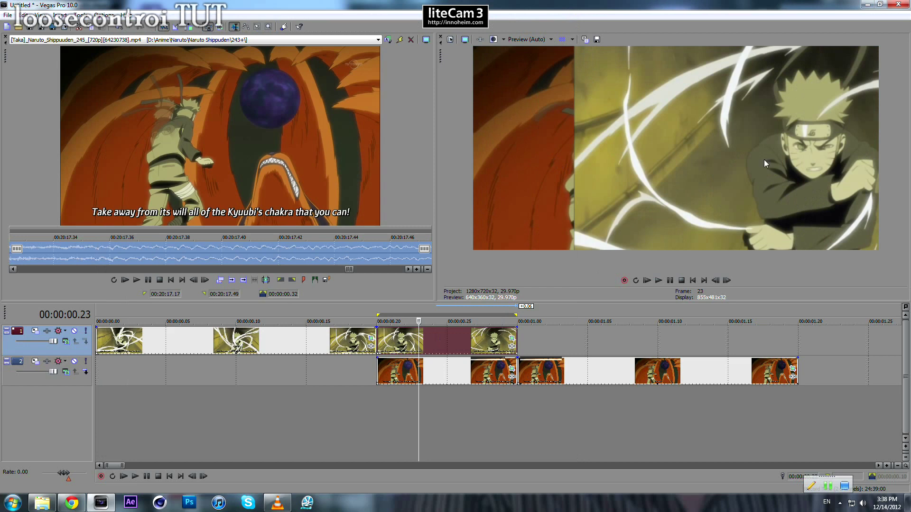
{"action": "key", "text": "Right"}
{"action": "key", "text": "Right"}
{"action": "key", "text": "Right"}
{"action": "key", "text": "Right"}
{"action": "key", "text": "Right"}
{"action": "key", "text": "Right"}
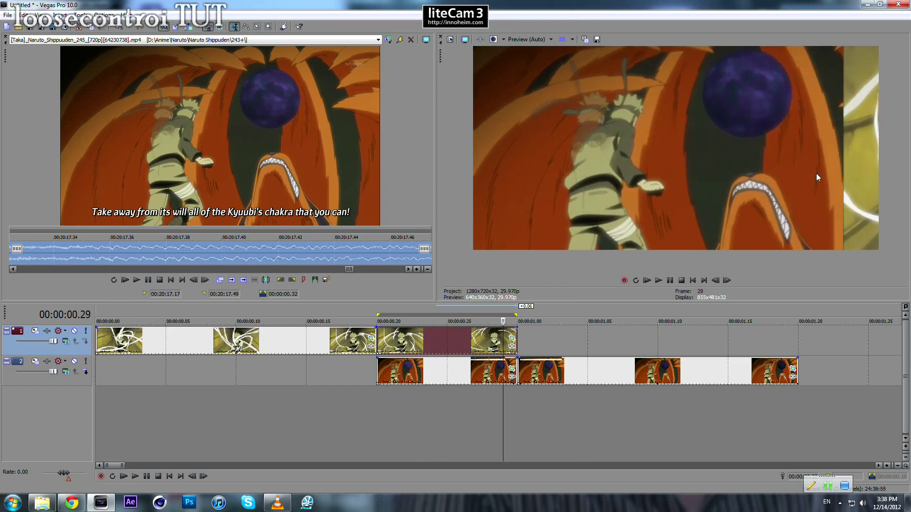
Inspect the Pan/Crop framing of the overlapping pieces on tracks 2 and 1, including the track 1 piece's first keyframe
{"action": "left_click", "coordinate": [485, 373]}
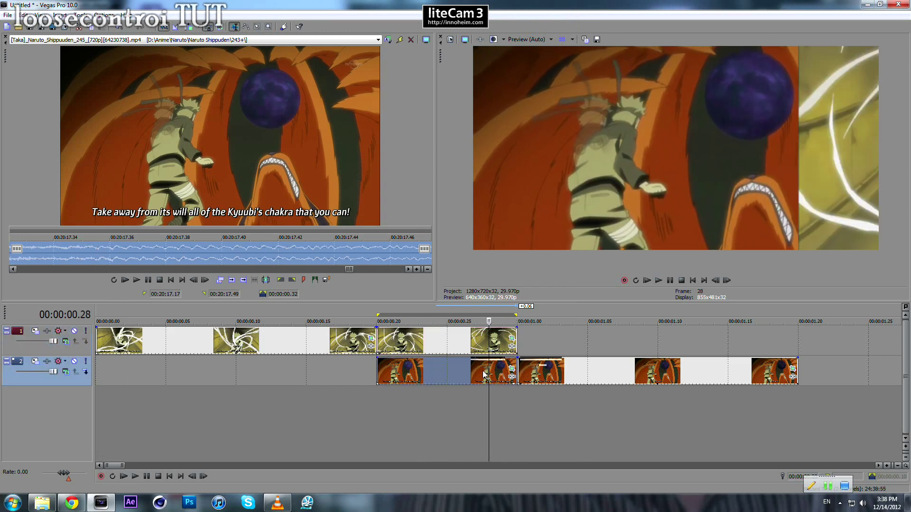
{"action": "left_click", "coordinate": [388, 378]}
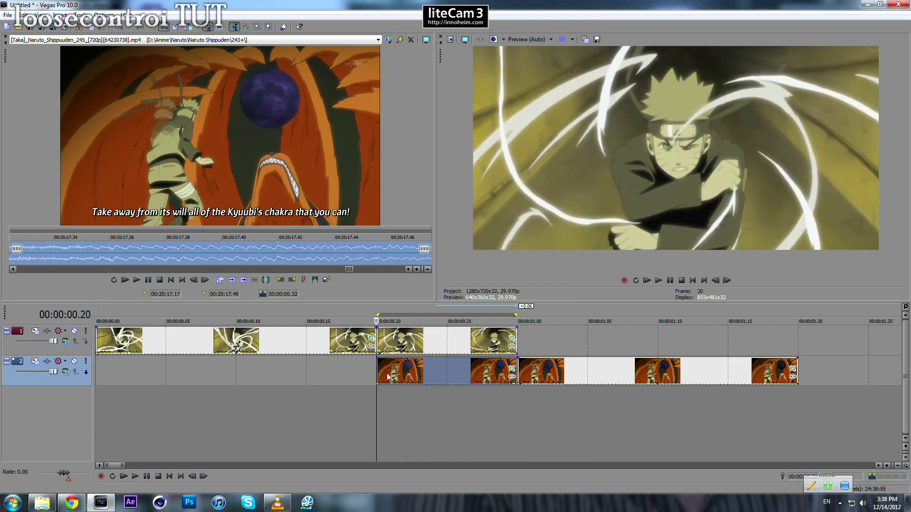
{"action": "left_click", "coordinate": [503, 375]}
{"action": "left_click", "coordinate": [511, 372]}
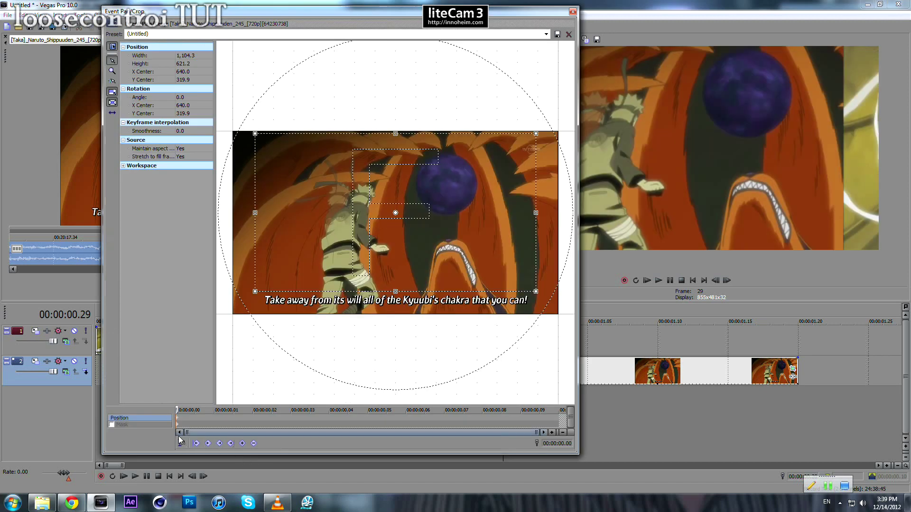
{"action": "left_click", "coordinate": [573, 11]}
{"action": "left_click", "coordinate": [511, 338]}
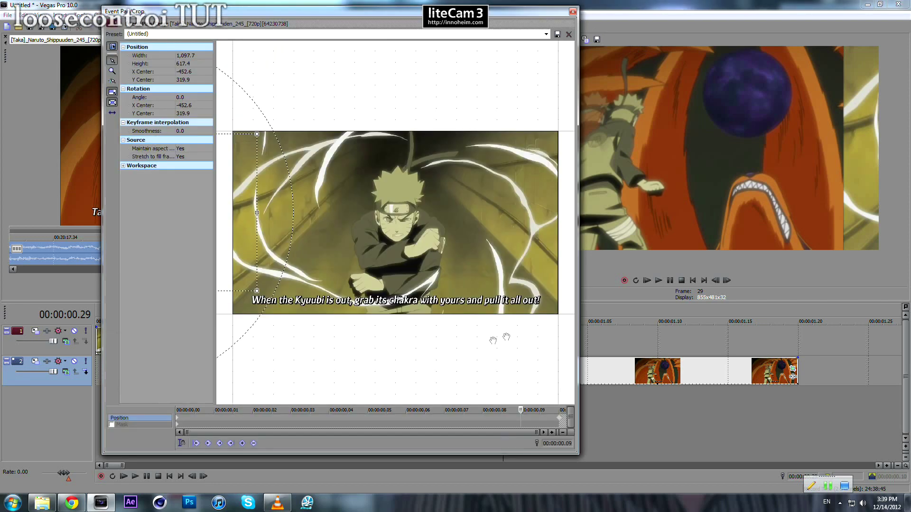
{"action": "left_click", "coordinate": [179, 421]}
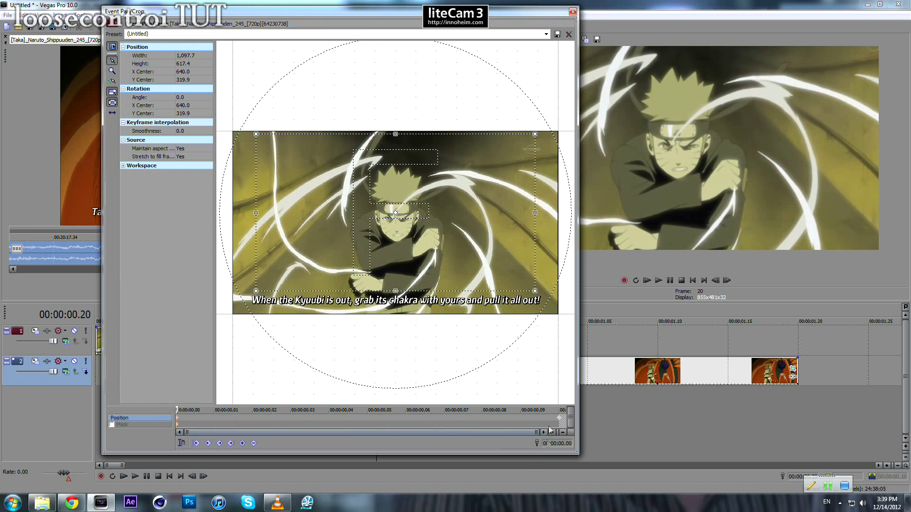
{"action": "left_click", "coordinate": [573, 12]}
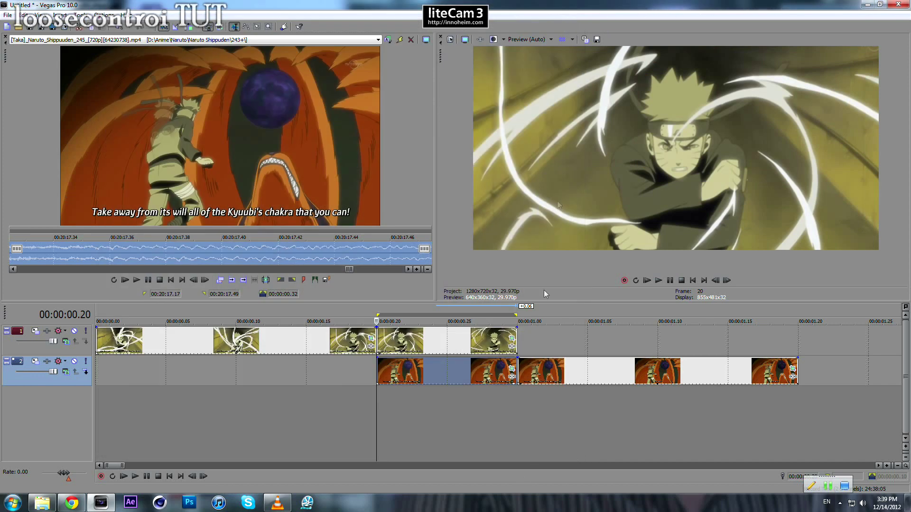
In Pan/Crop for the overlapping track 2 piece, add a centered keyframe at 00:00:00.10 and return to the first keyframe
{"action": "left_click", "coordinate": [516, 370]}
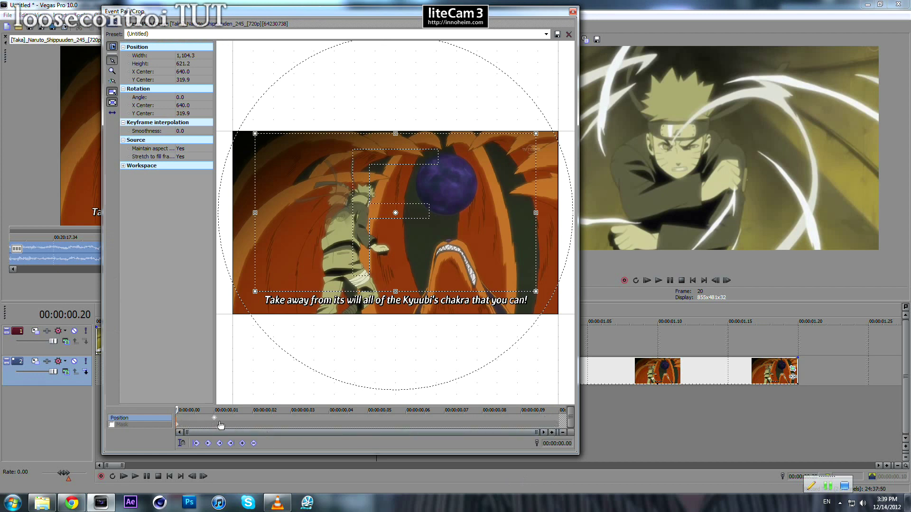
{"action": "left_click_drag", "start_coordinate": [294, 425], "coordinate": [180, 424]}
{"action": "left_click", "coordinate": [560, 421]}
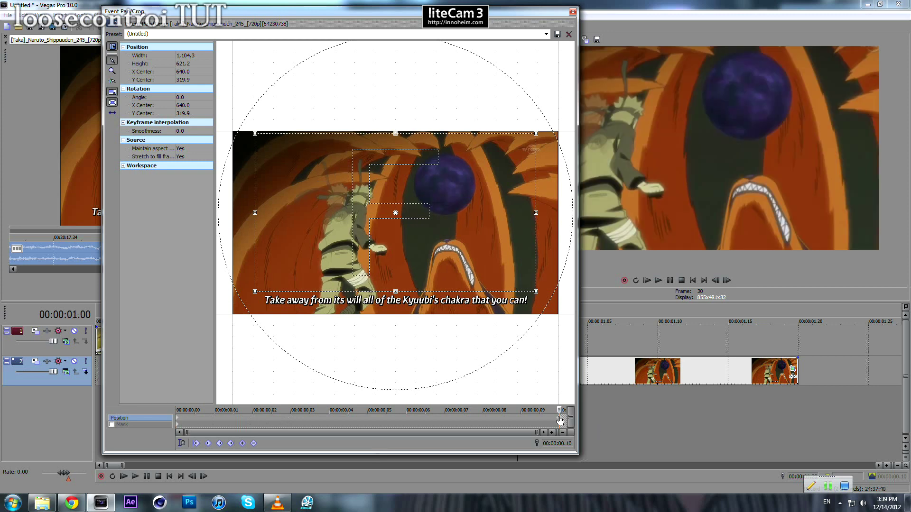
{"action": "left_click", "coordinate": [178, 422]}
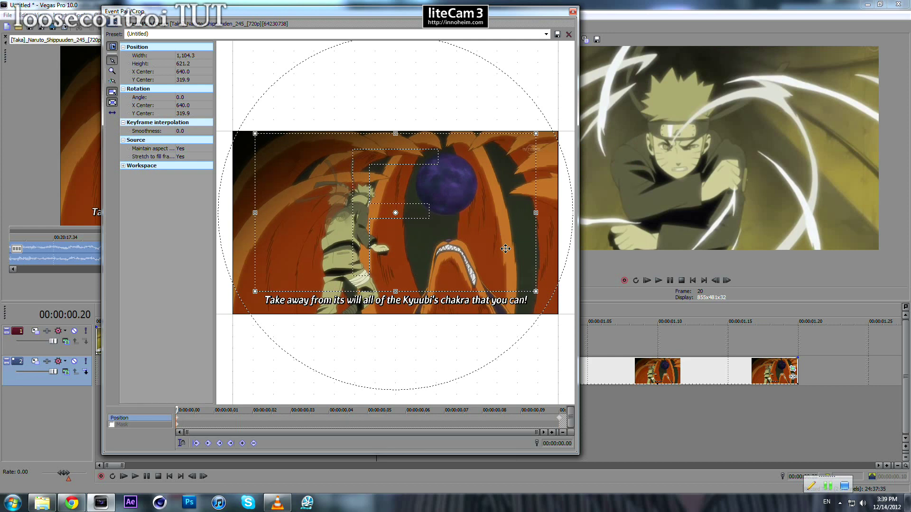
At 00:00:00.00, move the track 2 crop frame horizontally out of the picture to an X center of about 1,842.9, and scrub the slide
{"action": "left_click_drag", "start_coordinate": [294, 223], "coordinate": [599, 228]}
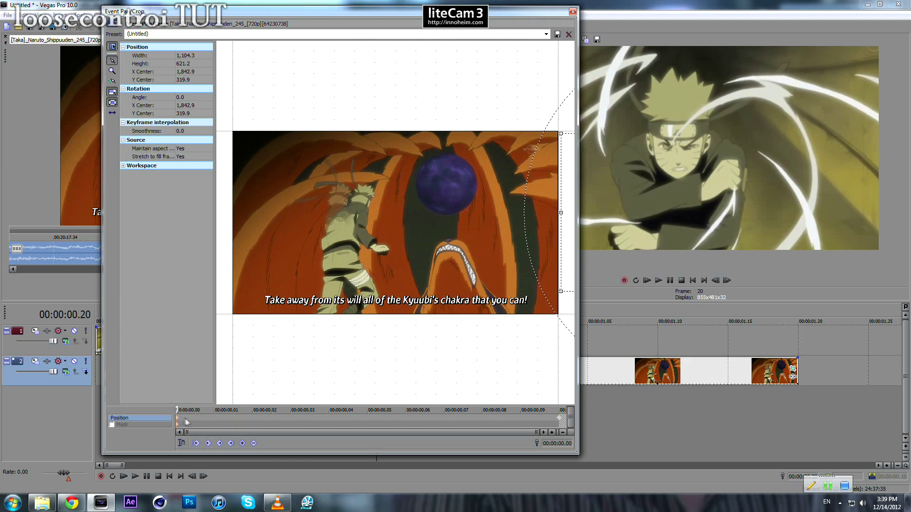
{"action": "left_click", "coordinate": [230, 420]}
{"action": "left_click_drag", "start_coordinate": [230, 418], "coordinate": [227, 418]}
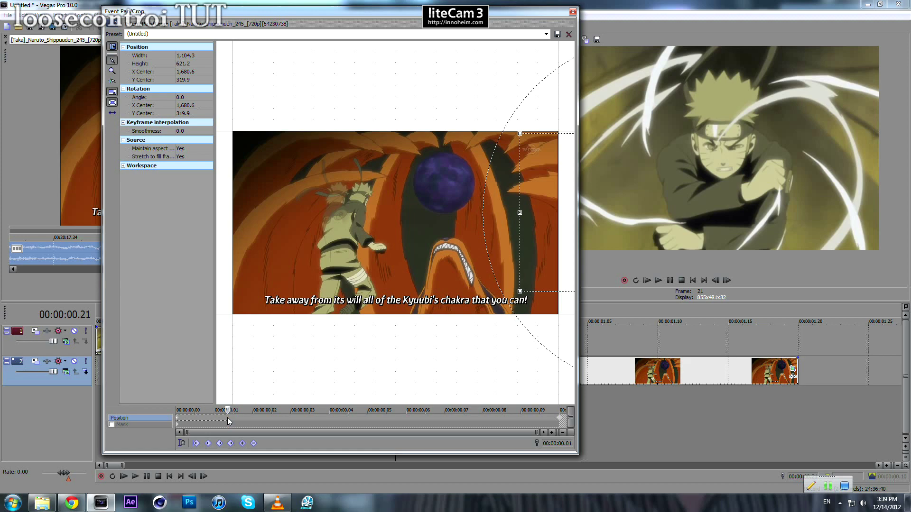
{"action": "left_click_drag", "start_coordinate": [228, 420], "coordinate": [611, 423]}
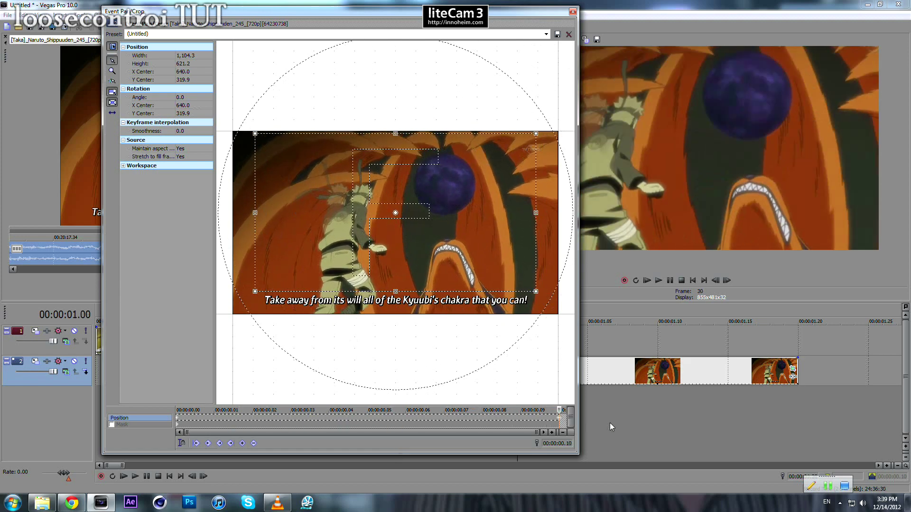
Step through the start of the overlap on the timeline to preview both pieces sliding together
{"action": "key", "text": "Right"}
{"action": "key", "text": "Right"}
{"action": "key", "text": "Right"}
{"action": "key", "text": "Right"}
{"action": "key", "text": "Right"}
{"action": "key", "text": "Right"}
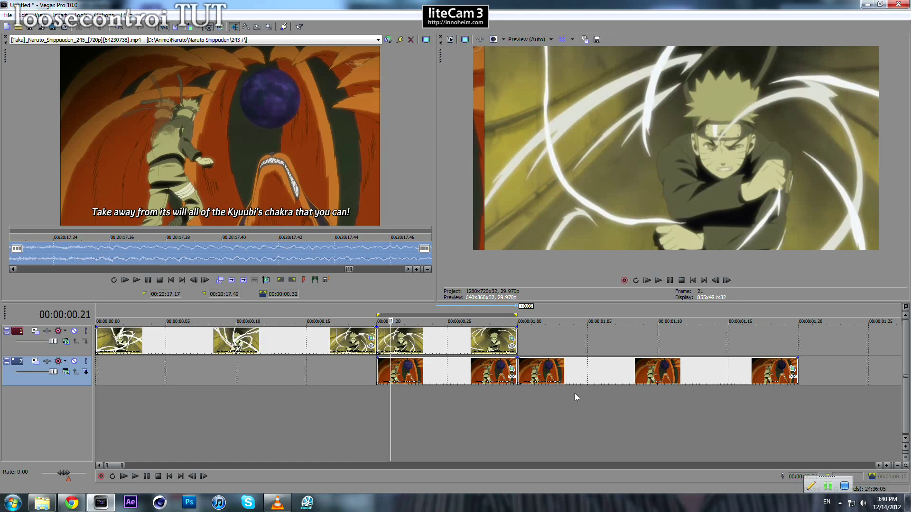
Return to the overlap's first frame and step through it frame by frame to examine the speed of the slide
{"action": "left_click", "coordinate": [382, 377]}
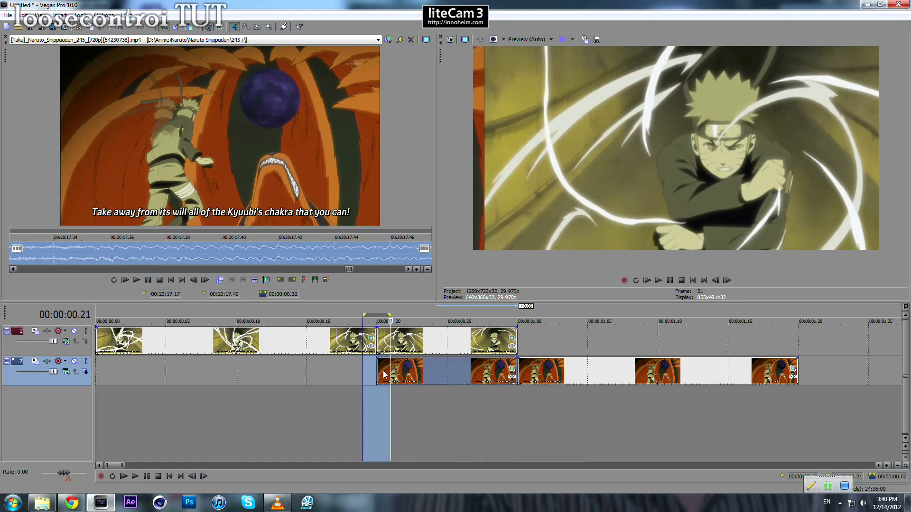
{"action": "left_click", "coordinate": [512, 339]}
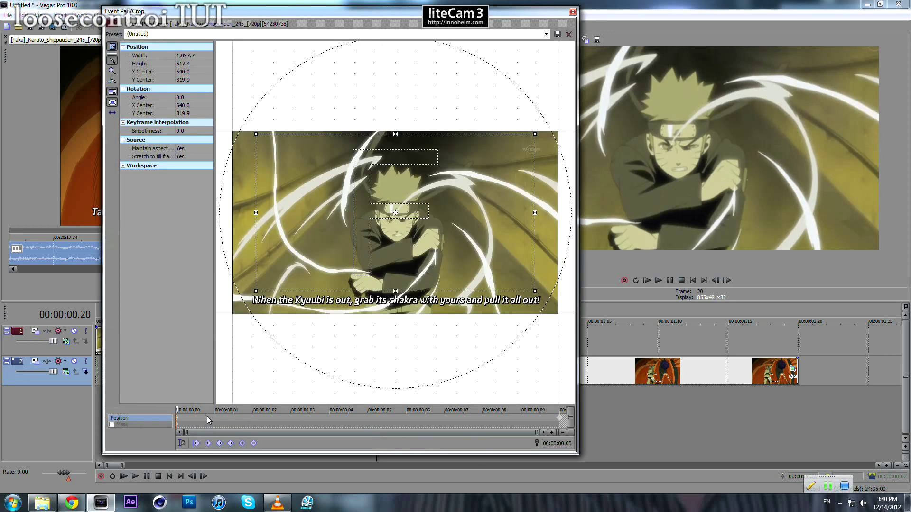
{"action": "left_click", "coordinate": [573, 12]}
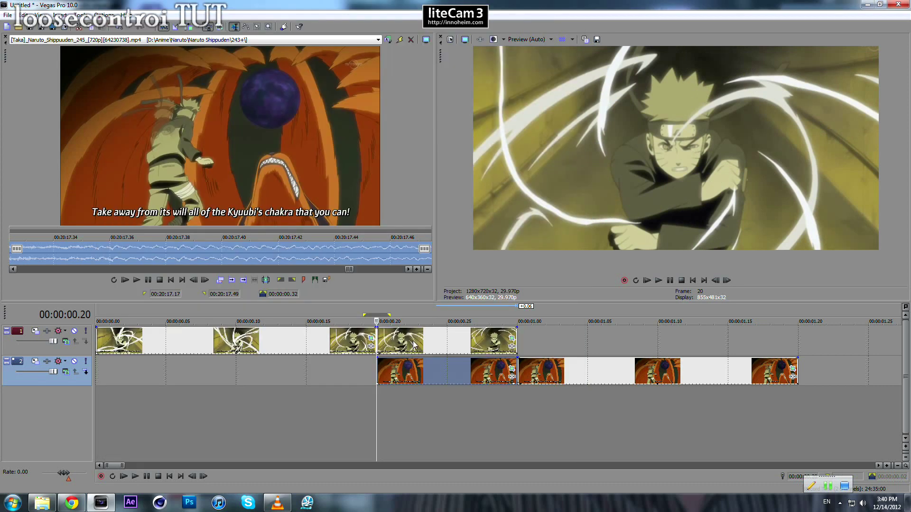
{"action": "left_click", "coordinate": [388, 347]}
{"action": "key", "text": "Right"}
{"action": "key", "text": "Right"}
{"action": "key", "text": "Right"}
{"action": "key", "text": "Right"}
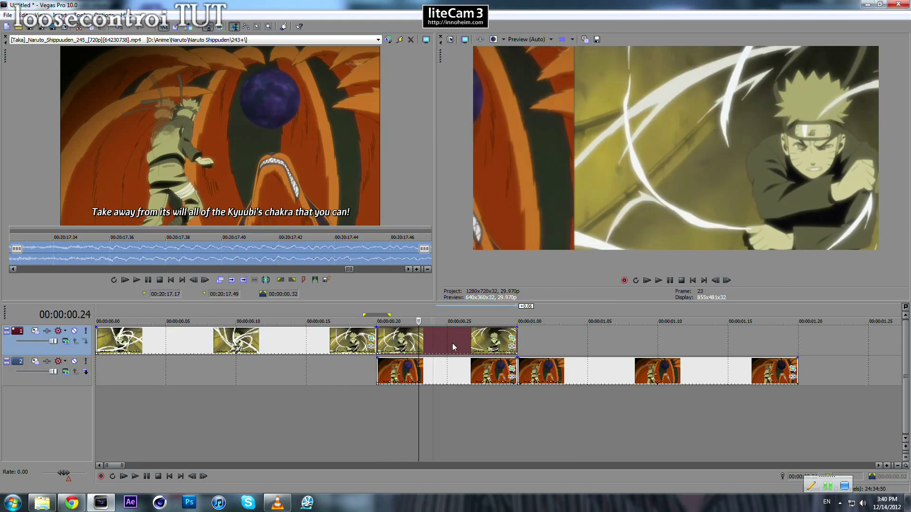
{"action": "key", "text": "Right"}
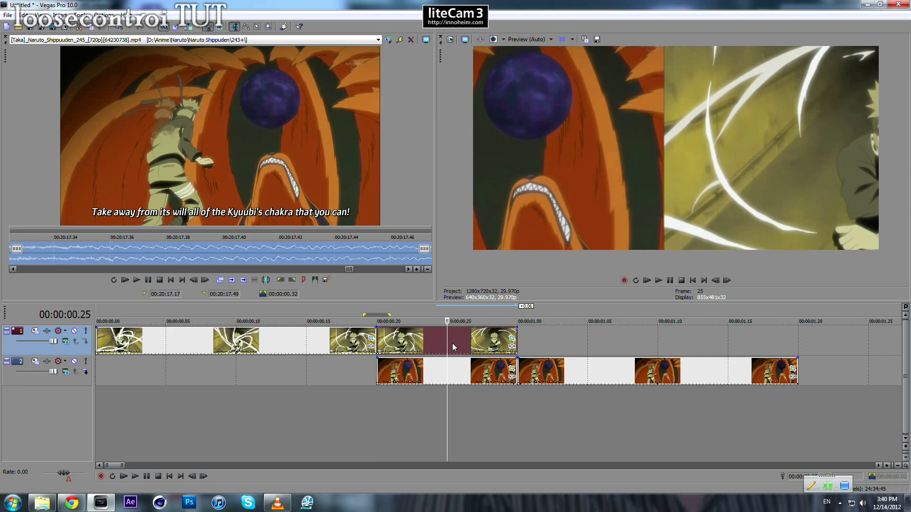
{"action": "key", "text": "Right"}
{"action": "key", "text": "Right"}
{"action": "key", "text": "Right"}
{"action": "key", "text": "Right"}
{"action": "key", "text": "Right"}
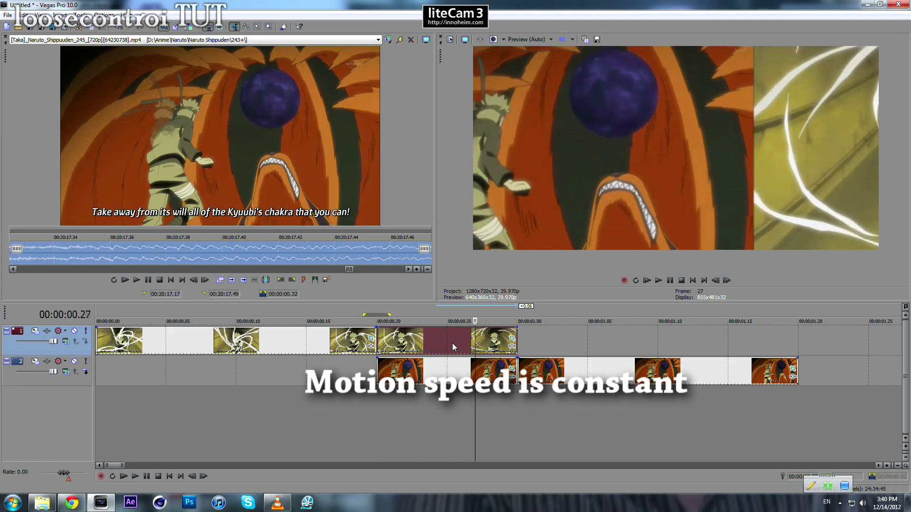
Select both Pan/Crop keyframes of the overlapping track 1 piece and set their interpolation to Smooth
{"action": "left_click", "coordinate": [513, 345]}
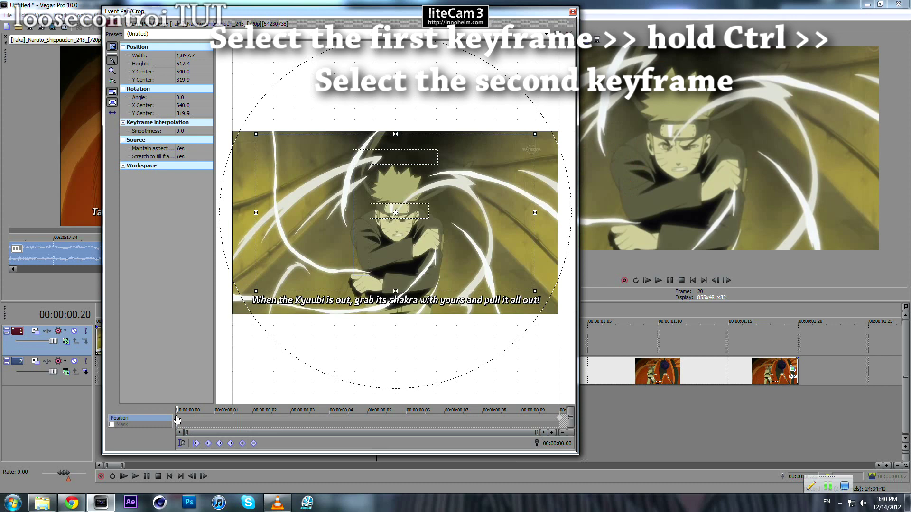
{"action": "left_click", "coordinate": [560, 419]}
{"action": "right_click", "coordinate": [559, 420]}
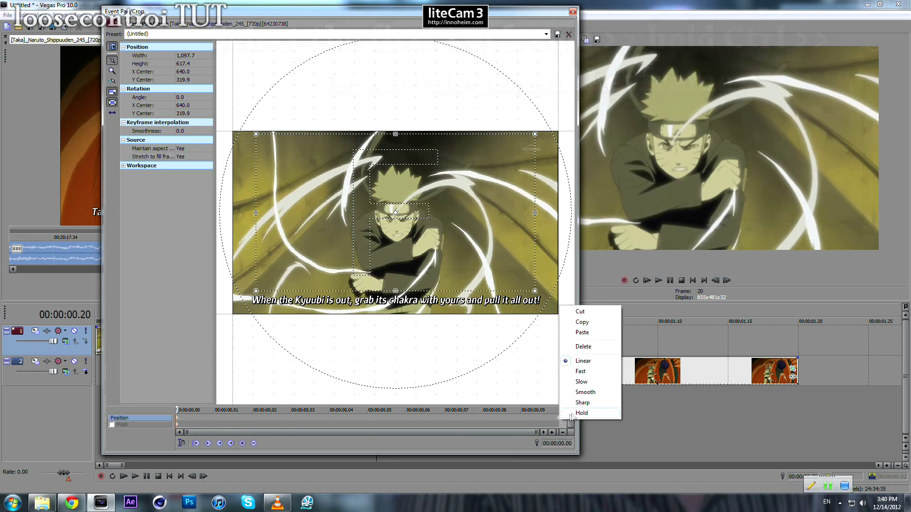
{"action": "left_click", "coordinate": [594, 393]}
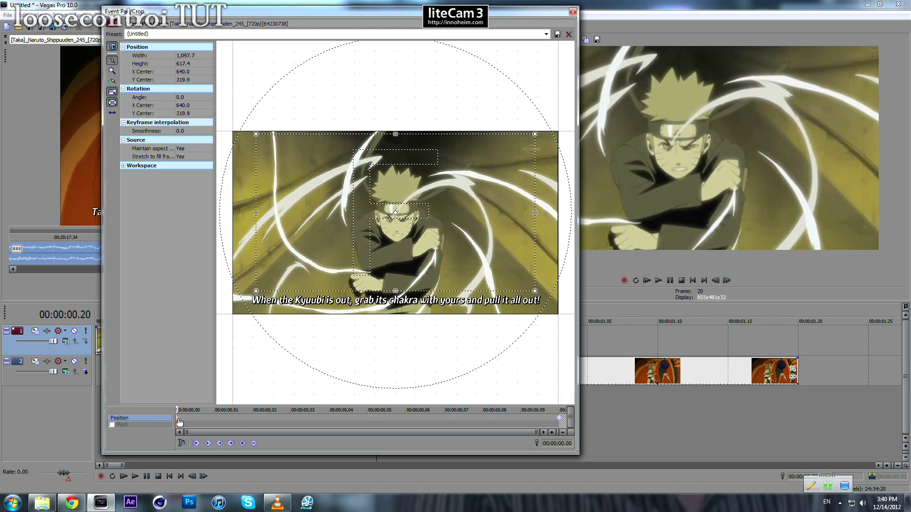
Move through the track 1 piece's Pan/Crop frames up to 00:00:00.10 to examine the smoothed motion
{"action": "key", "text": "Right"}
{"action": "key", "text": "Right"}
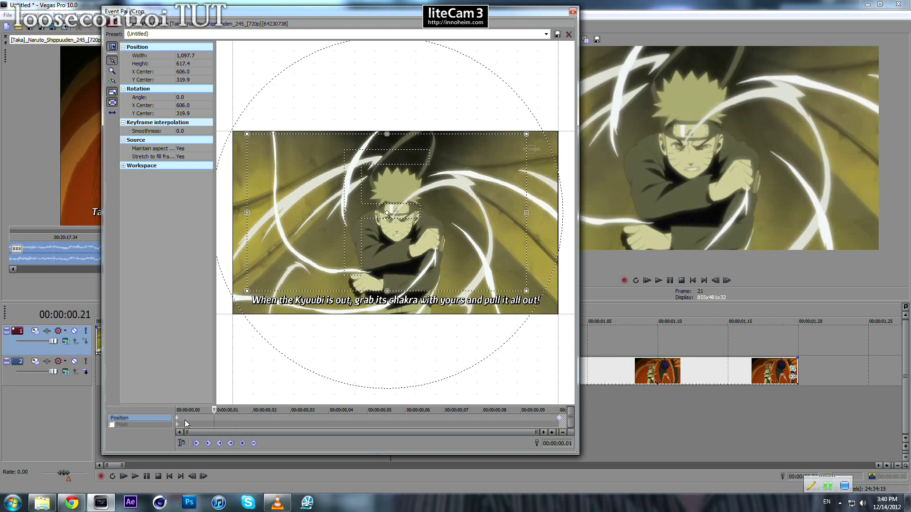
{"action": "key", "text": "space"}
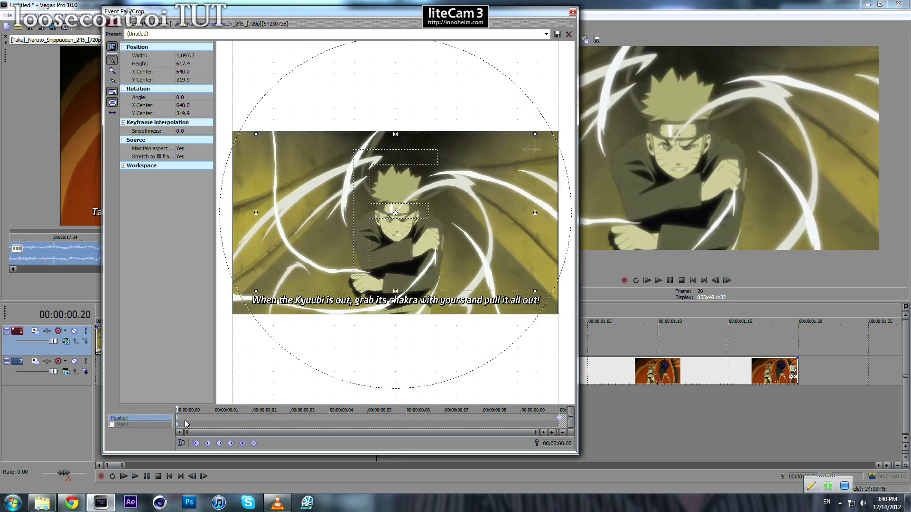
{"action": "key", "text": "Right"}
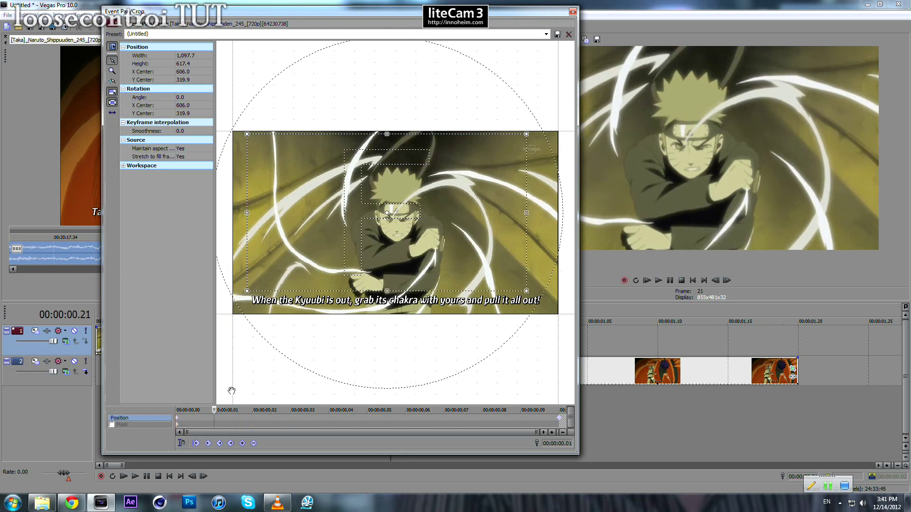
{"action": "key", "text": "Right"}
{"action": "key", "text": "Right"}
{"action": "key", "text": "Right"}
{"action": "key", "text": "Right"}
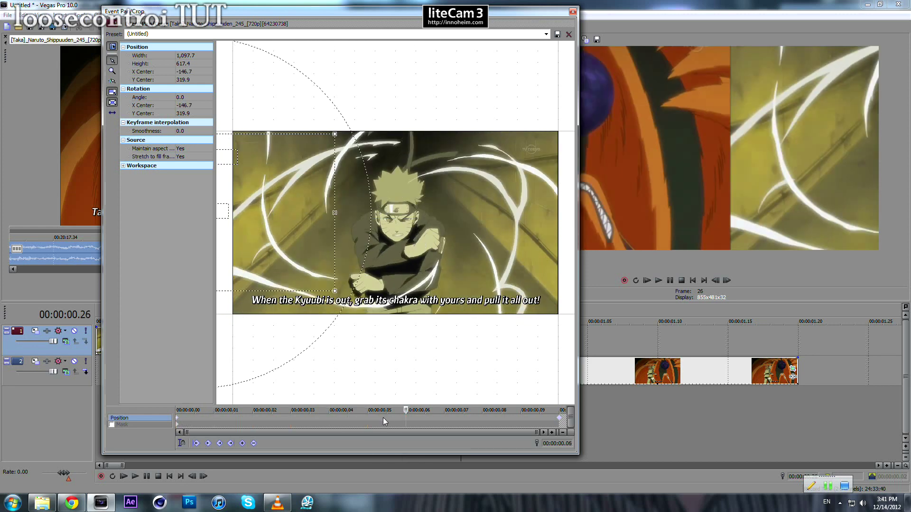
{"action": "left_click_drag", "start_coordinate": [386, 418], "coordinate": [370, 416]}
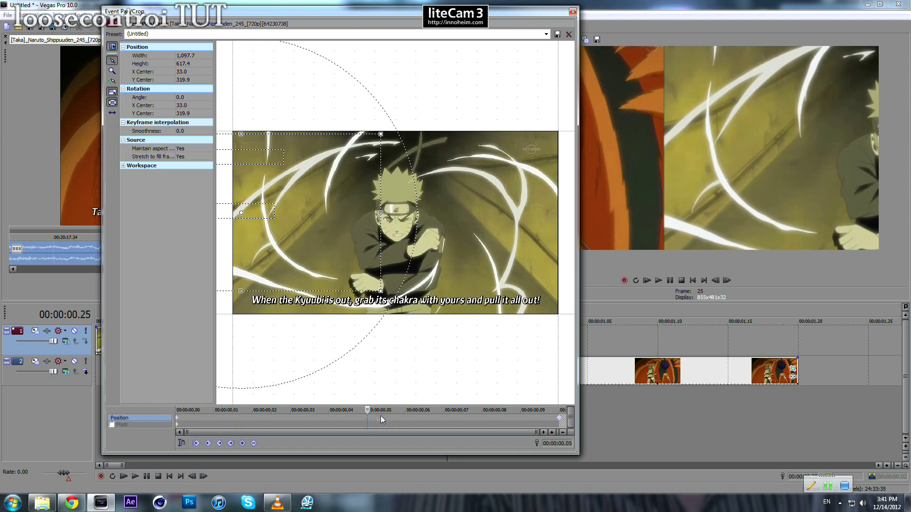
{"action": "left_click_drag", "start_coordinate": [380, 412], "coordinate": [541, 423]}
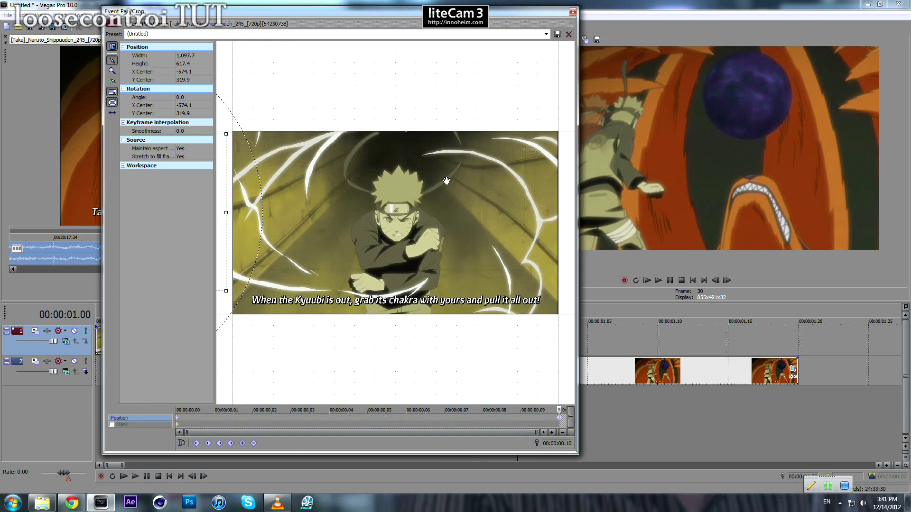
Set both Pan/Crop keyframes of the overlapping track 2 piece to Smooth interpolation and close Pan/Crop
{"action": "left_click", "coordinate": [573, 11]}
{"action": "left_click", "coordinate": [512, 369]}
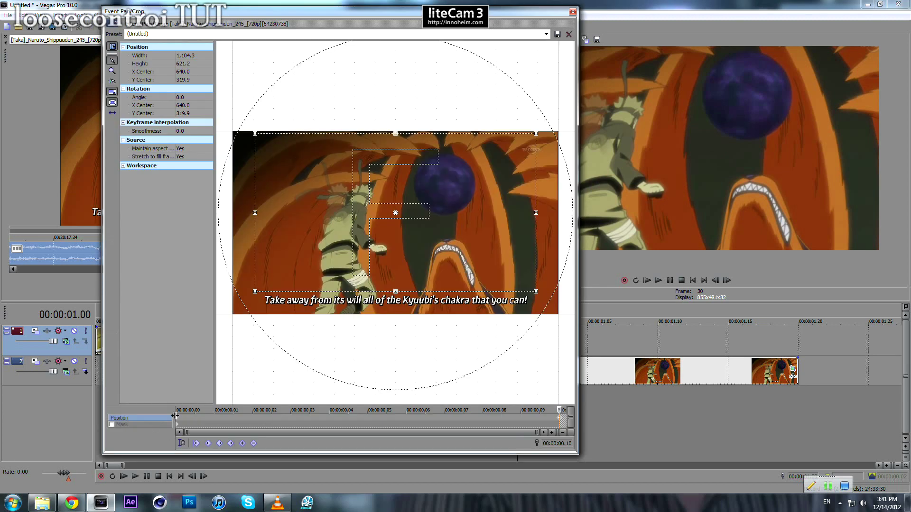
{"action": "left_click", "coordinate": [176, 417]}
{"action": "right_click", "coordinate": [561, 419]}
{"action": "left_click", "coordinate": [584, 392]}
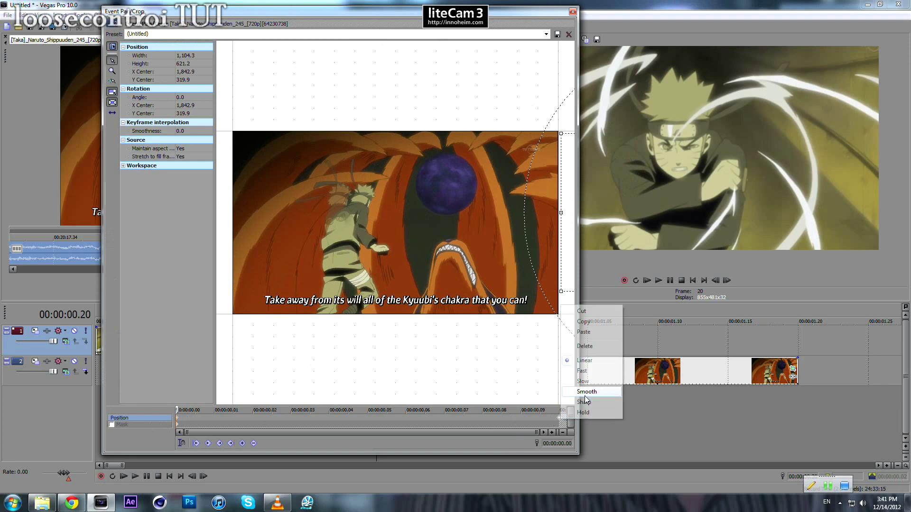
{"action": "left_click", "coordinate": [573, 11]}
Play the timeline and step forward and back through the overlap to review the smoothed slide transition
{"action": "key", "text": "space"}
{"action": "key", "text": "space"}
{"action": "key", "text": "space"}
{"action": "key", "text": "space"}
{"action": "key", "text": "Right"}
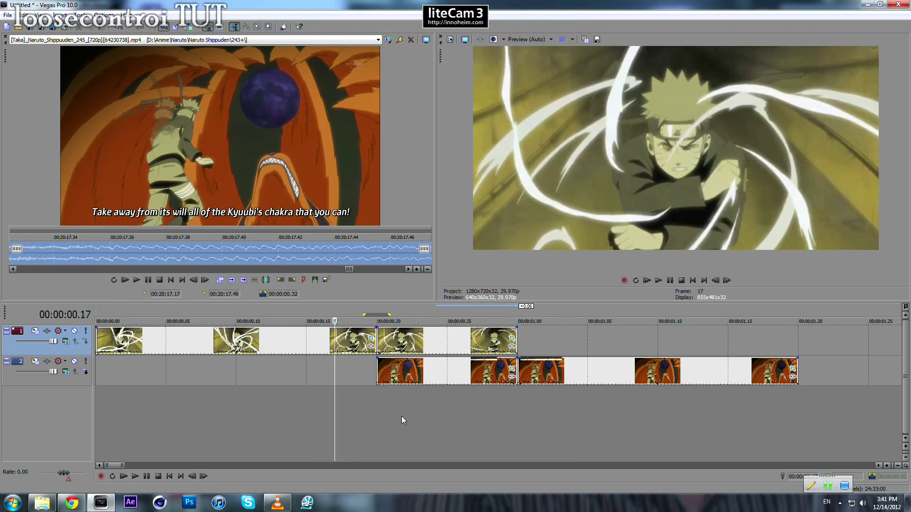
{"action": "key", "text": "Right"}
{"action": "key", "text": "Right"}
{"action": "key", "text": "Right"}
{"action": "key", "text": "Right"}
{"action": "key", "text": "Right"}
{"action": "key", "text": "Right"}
{"action": "key", "text": "Right"}
{"action": "key", "text": "Right"}
{"action": "key", "text": "Right"}
{"action": "key", "text": "Right"}
{"action": "key", "text": "Right"}
{"action": "key", "text": "Right"}
{"action": "key", "text": "Right"}
{"action": "key", "text": "Right"}
{"action": "key", "text": "Left"}
{"action": "key", "text": "Left"}
{"action": "key", "text": "Left"}
{"action": "key", "text": "Left"}
{"action": "key", "text": "Left"}
{"action": "key", "text": "Left"}
{"action": "key", "text": "Left"}
{"action": "key", "text": "Left"}
{"action": "key", "text": "Left"}
{"action": "key", "text": "Left"}
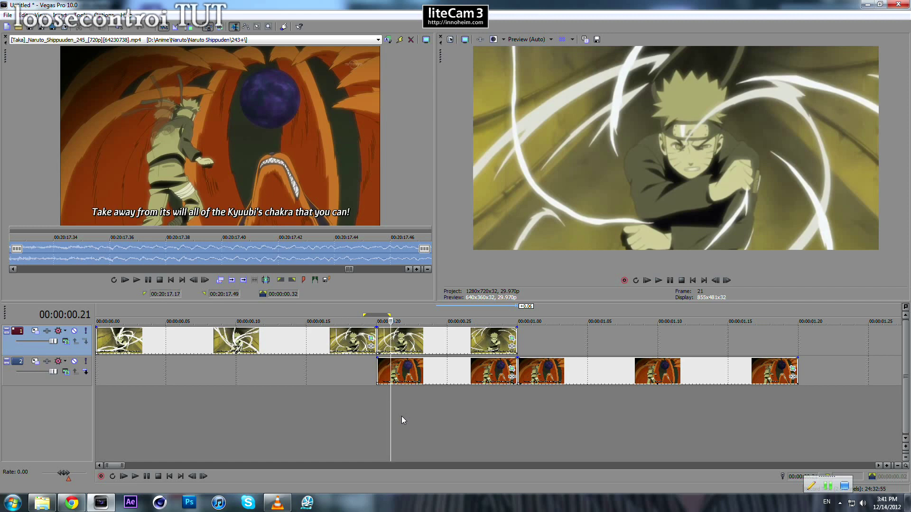
Replay the overlap between the two clips to review the slide once more
{"action": "key", "text": "space"}
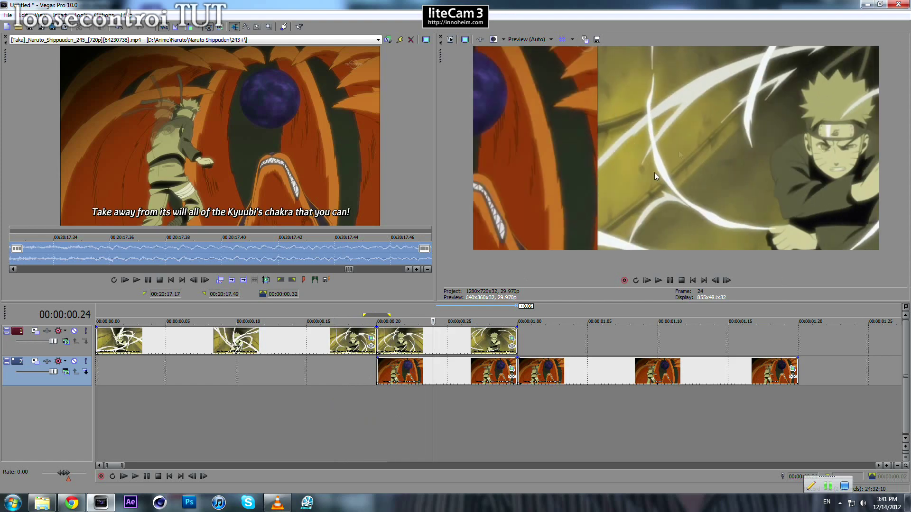
{"action": "key", "text": "space"}
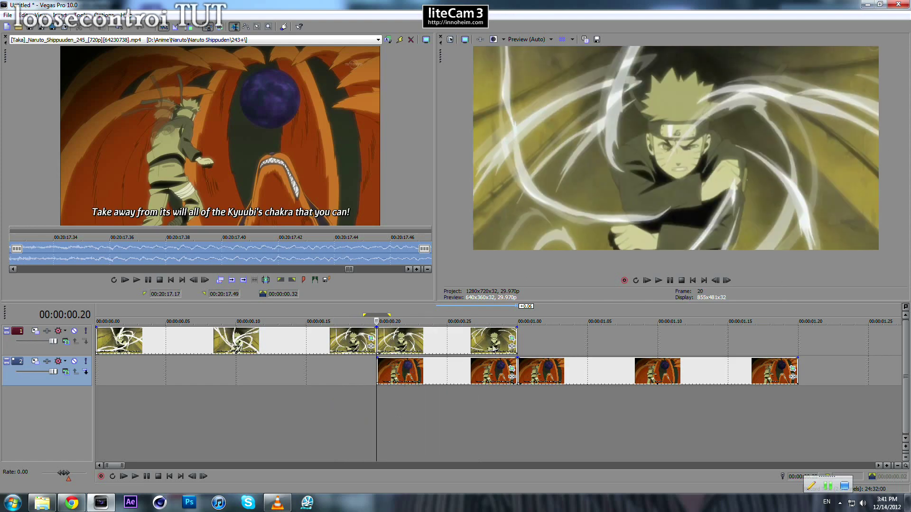
{"action": "key", "text": "space"}
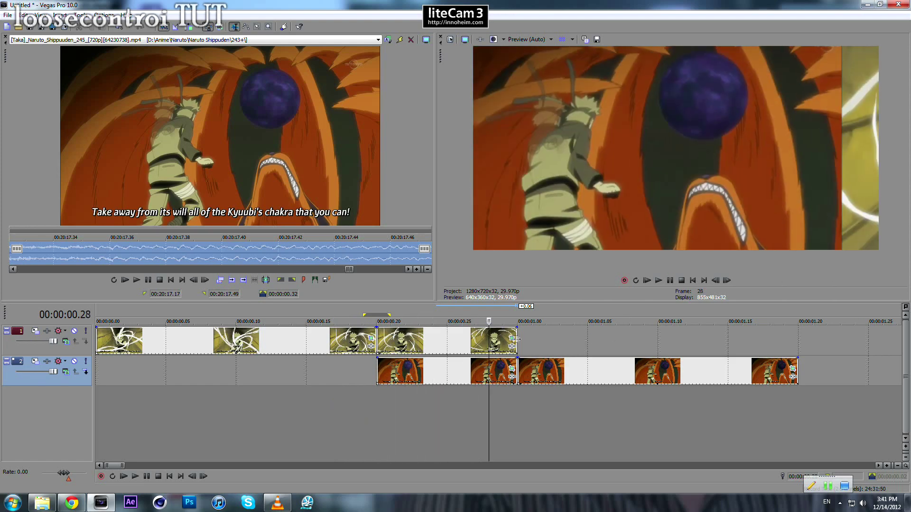
Add the Sony Linear Blur effect to the overlapping track 1 piece and move its settings window clear of the preview
{"action": "left_click", "coordinate": [512, 347]}
{"action": "left_click", "coordinate": [423, 203]}
{"action": "double_click", "coordinate": [424, 203]}
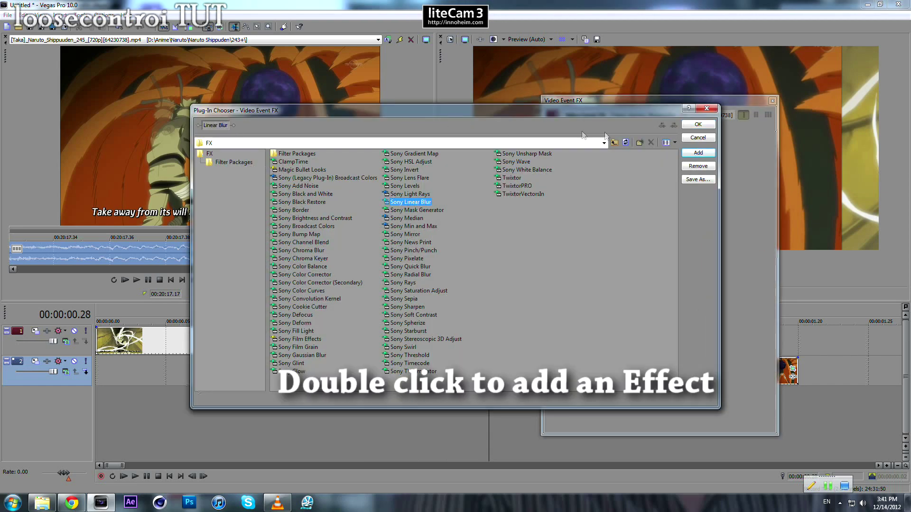
{"action": "left_click", "coordinate": [702, 125]}
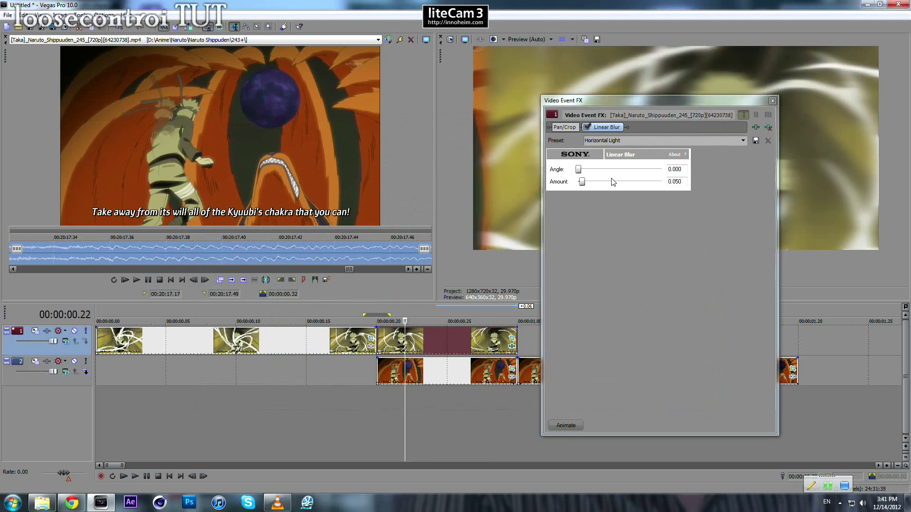
{"action": "left_click_drag", "start_coordinate": [530, 159], "coordinate": [189, 67]}
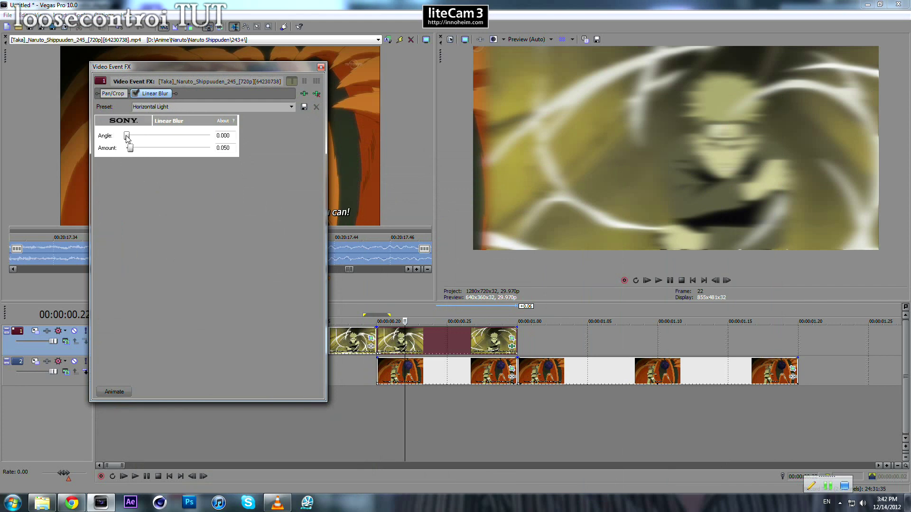
Try a Linear Blur angle of about 250 on the track 1 piece and undo it
{"action": "left_click_drag", "start_coordinate": [132, 140], "coordinate": [202, 173]}
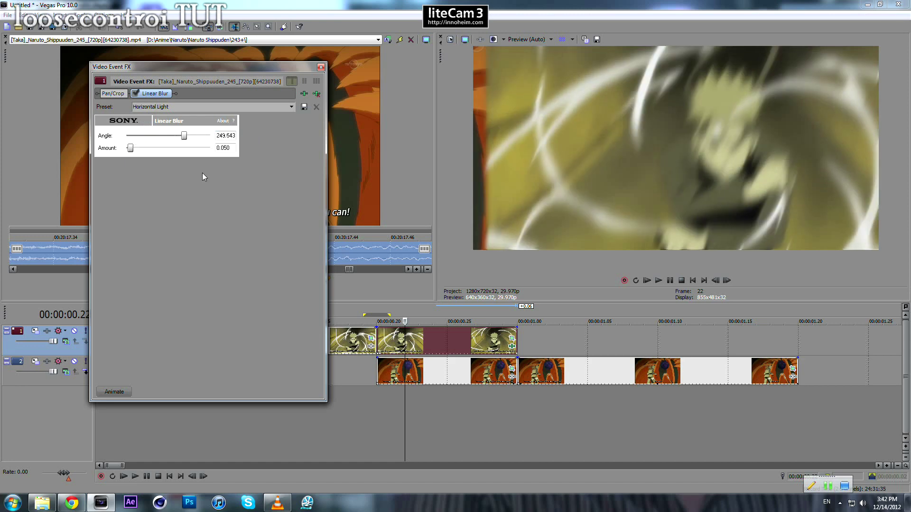
{"action": "left_click", "coordinate": [429, 214]}
{"action": "key", "text": "ctrl+z"}
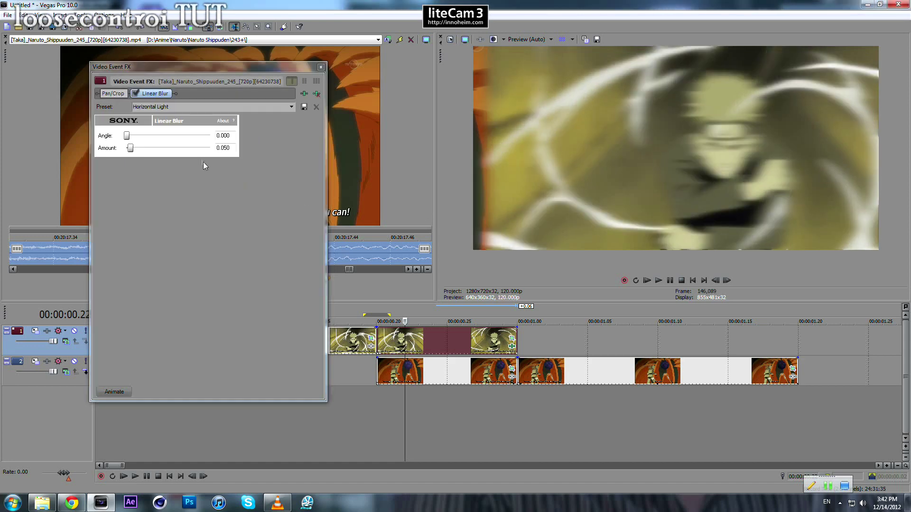
Set the track 1 piece's Linear Blur amount to 0.1 and show the effect's keyframe timeline
{"action": "double_click", "coordinate": [225, 147]}
{"action": "type", "text": "1"}
{"action": "key", "text": "Return"}
{"action": "left_click", "coordinate": [114, 391]}
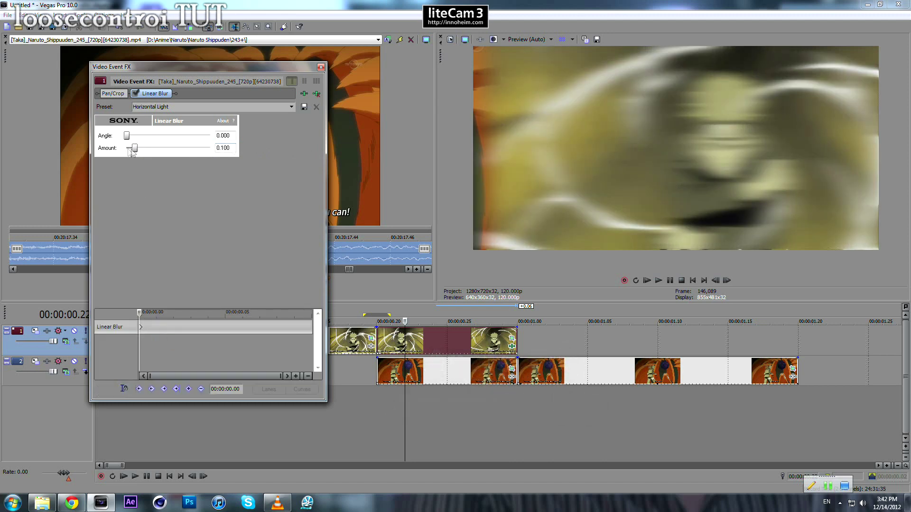
Add a blur keyframe at the end of the track 1 piece and set the starting keyframe's amount to 0
{"action": "left_click", "coordinate": [378, 341]}
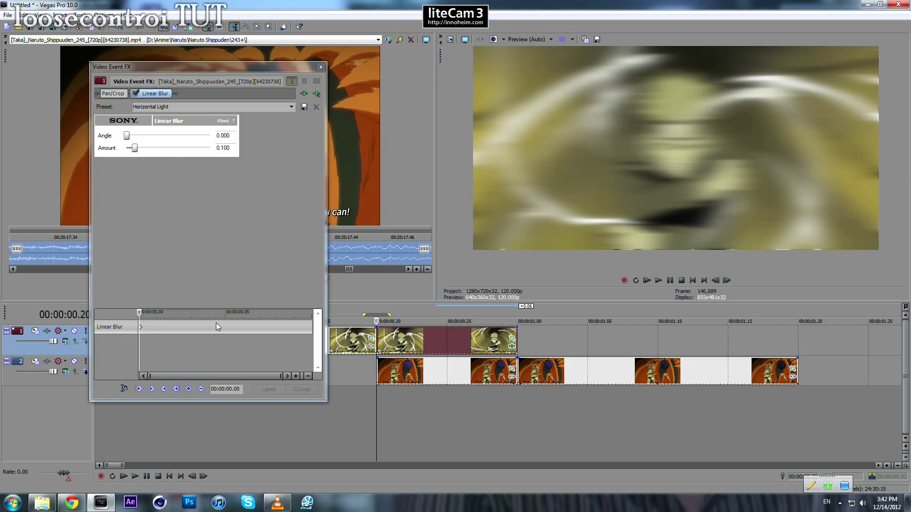
{"action": "left_click", "coordinate": [311, 326]}
{"action": "left_click", "coordinate": [205, 340]}
{"action": "left_click_drag", "start_coordinate": [204, 337], "coordinate": [138, 328]}
{"action": "left_click_drag", "start_coordinate": [135, 148], "coordinate": [84, 151]}
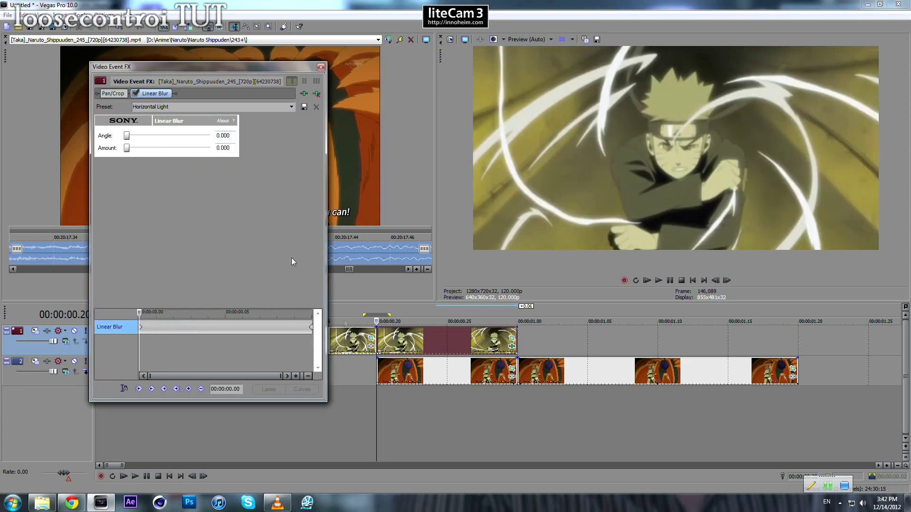
Set the track 1 blur amount to 0.150 at the end keyframe, 00:00:00.10
{"action": "left_click_drag", "start_coordinate": [298, 329], "coordinate": [362, 328]}
{"action": "left_click_drag", "start_coordinate": [224, 150], "coordinate": [294, 159]}
{"action": "type", "text": "50"}
{"action": "key", "text": "Return"}
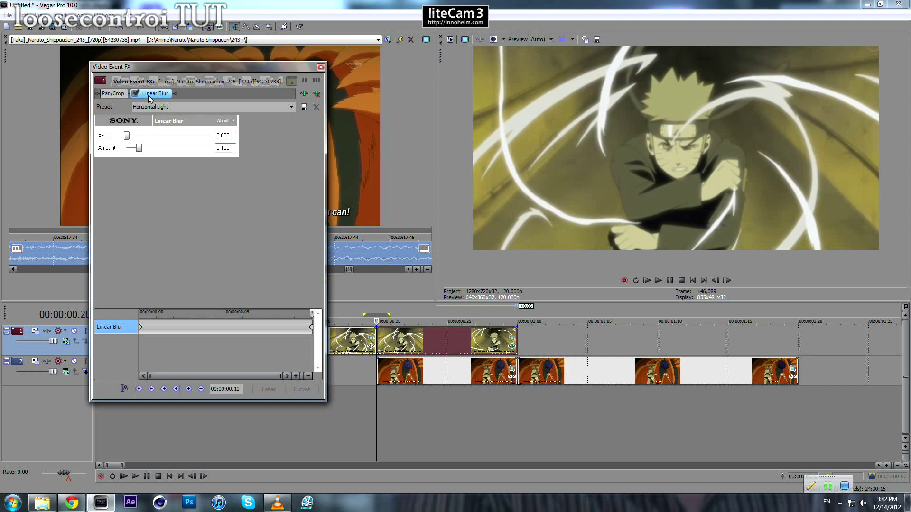
Set the track 1 piece's end blur keyframe to Smooth Fade and close the effect settings
{"action": "mouse_move", "coordinate": [157, 330]}
{"action": "left_mouse_down"}
{"action": "mouse_move", "coordinate": [175, 332]}
{"action": "mouse_move", "coordinate": [140, 331]}
{"action": "left_mouse_up"}
{"action": "left_click", "coordinate": [311, 327]}
{"action": "right_click", "coordinate": [311, 327]}
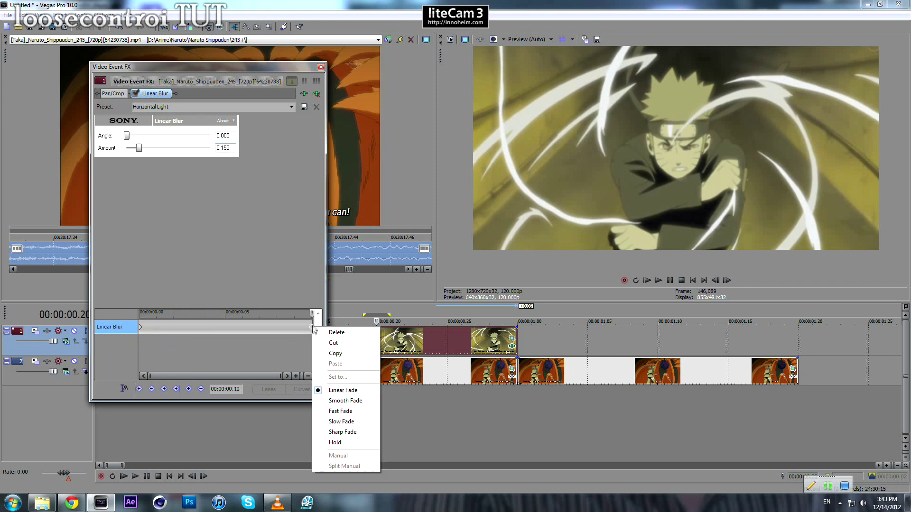
{"action": "left_click", "coordinate": [360, 401]}
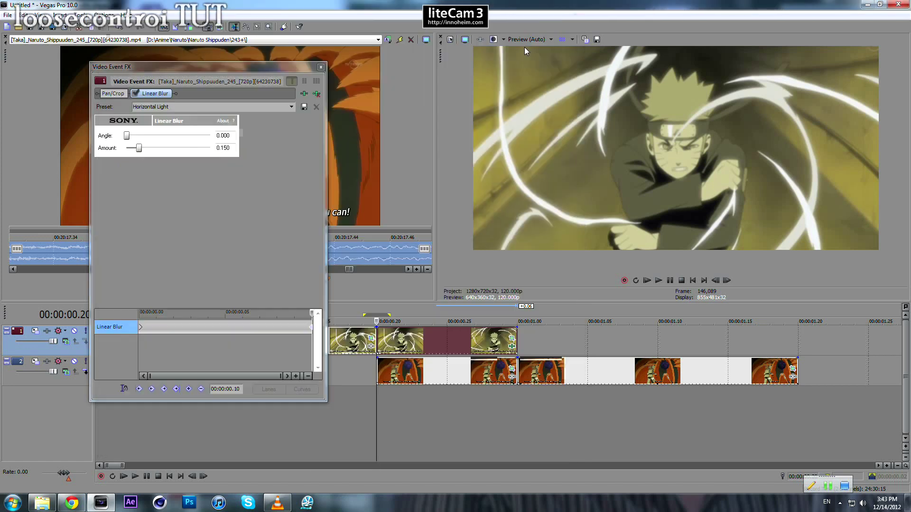
{"action": "left_click_drag", "start_coordinate": [162, 327], "coordinate": [342, 323]}
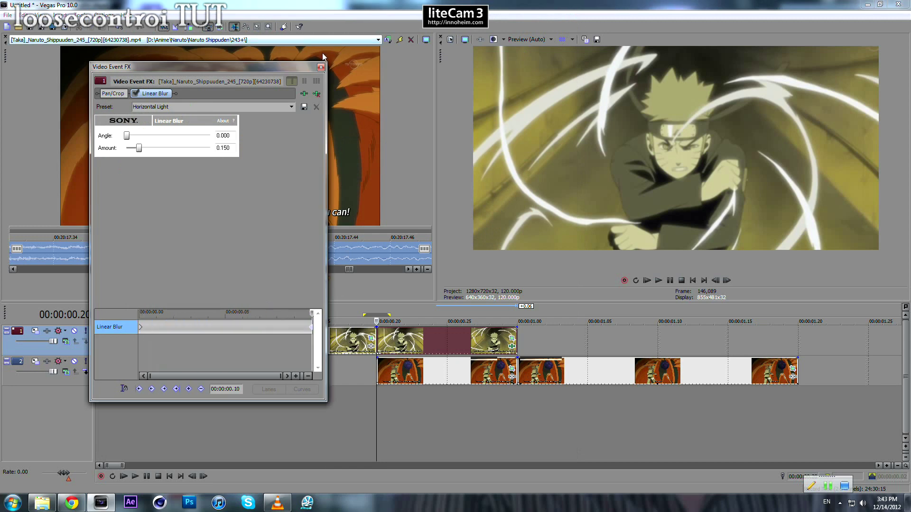
{"action": "left_click", "coordinate": [321, 67]}
Step and play through the overlap to check the animated blur on the track 1 piece
{"action": "left_click", "coordinate": [405, 391]}
{"action": "key", "text": "Right"}
{"action": "key", "text": "Left"}
{"action": "key", "text": "Left"}
{"action": "key", "text": "Left"}
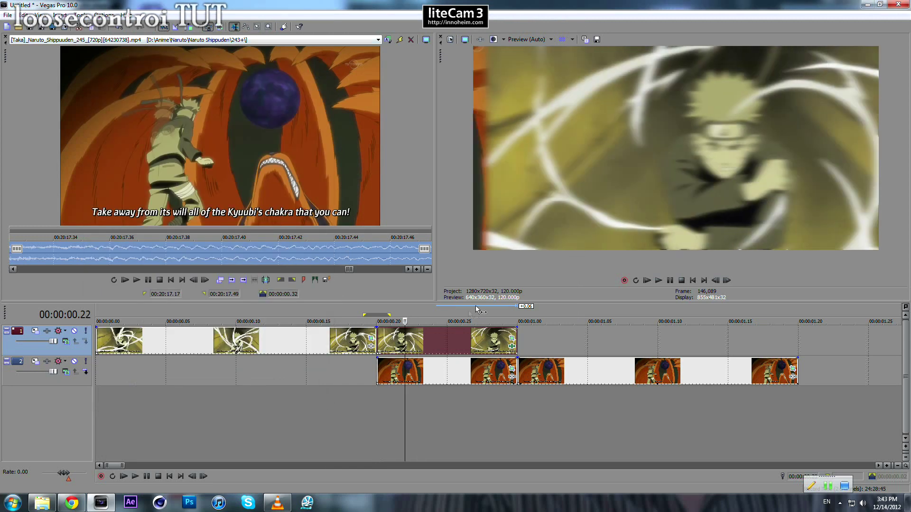
{"action": "key", "text": "space"}
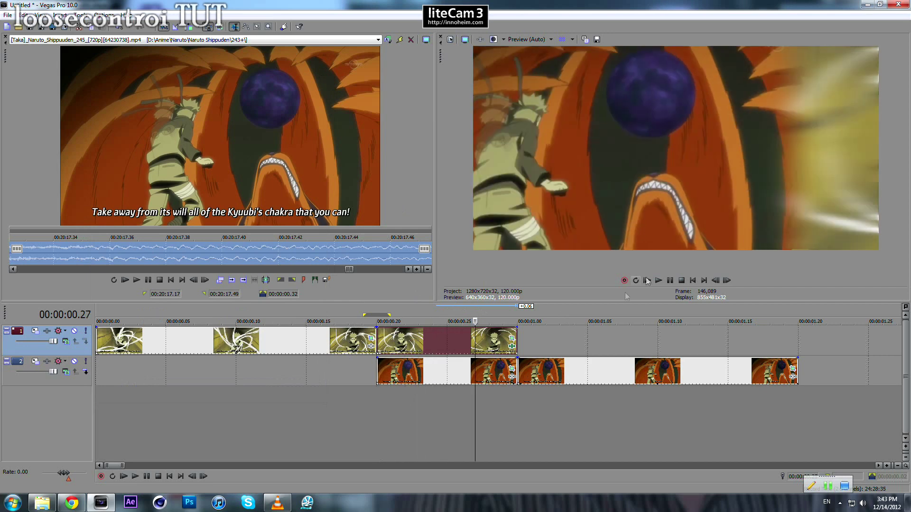
Add the Sony Linear Blur effect to the overlapping track 2 piece
{"action": "left_click", "coordinate": [514, 370]}
{"action": "left_click", "coordinate": [512, 370]}
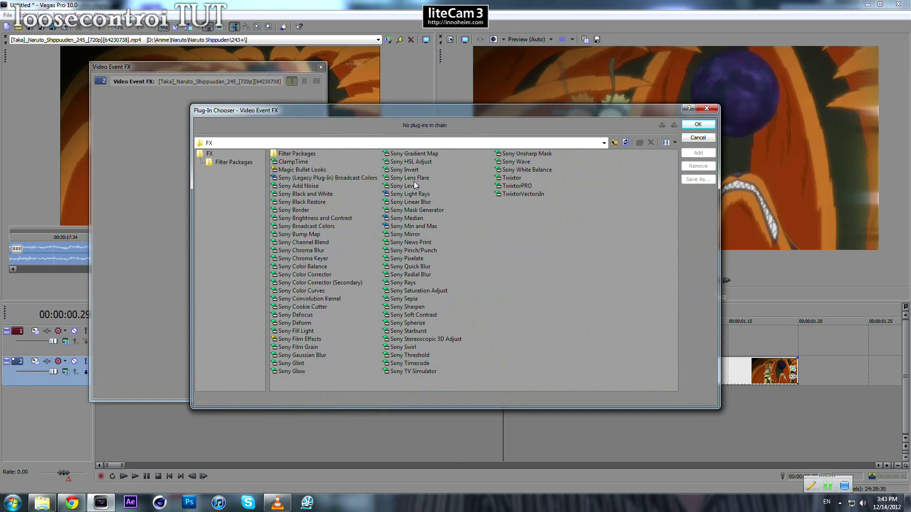
{"action": "double_click", "coordinate": [420, 203]}
{"action": "key", "text": "Return"}
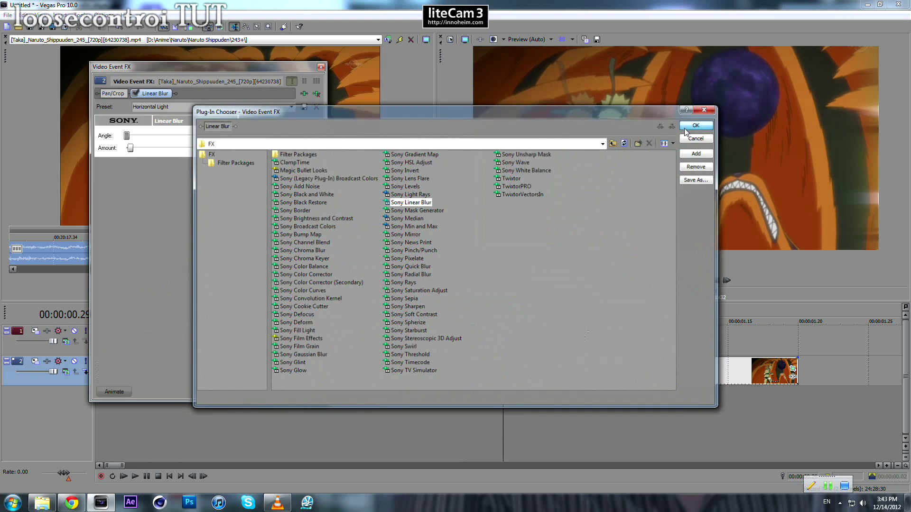
Set the track 2 piece's Linear Blur amount to 0.15
{"action": "double_click", "coordinate": [218, 148]}
{"action": "type", "text": "0"}
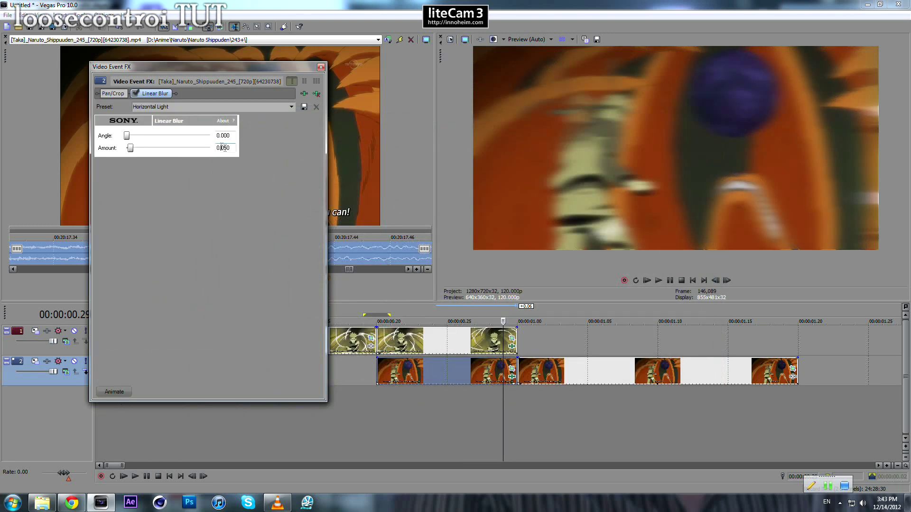
{"action": "type", "text": ".15"}
{"action": "key", "text": "Return"}
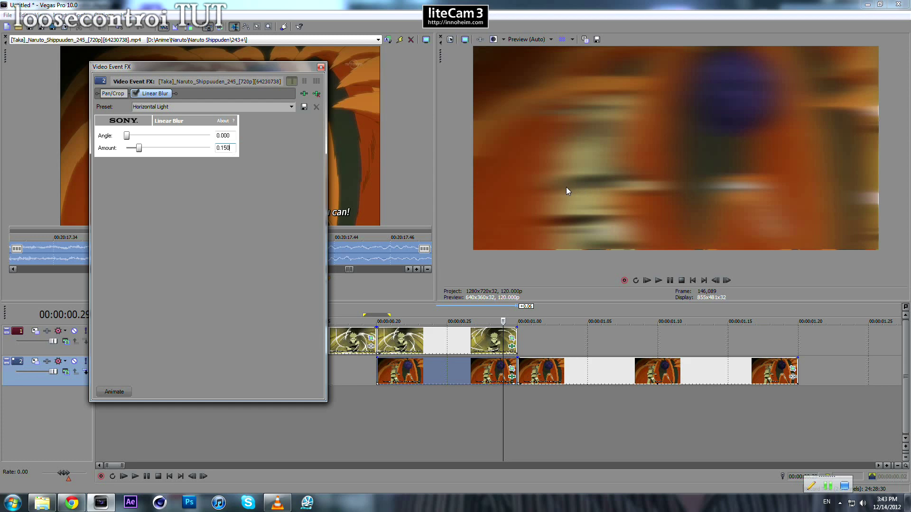
Set the track 2 piece's Linear Blur angle to 90
{"action": "left_click", "coordinate": [223, 136]}
{"action": "type", "text": "90"}
{"action": "key", "text": "Return"}
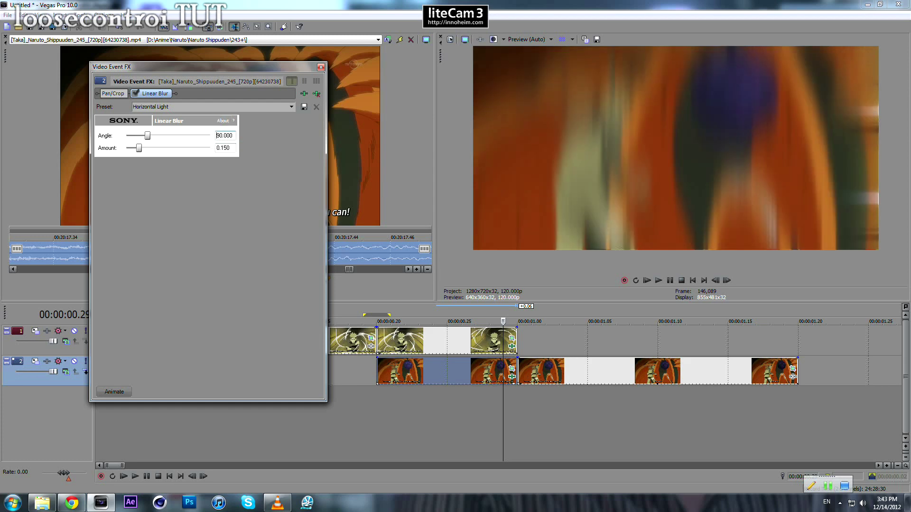
Show the track 2 blur's keyframe timeline, delete the extra keyframe at 00:00:00.09 and reset the starting keyframe's angle to 0
{"action": "left_click", "coordinate": [122, 393]}
{"action": "double_click", "coordinate": [148, 136]}
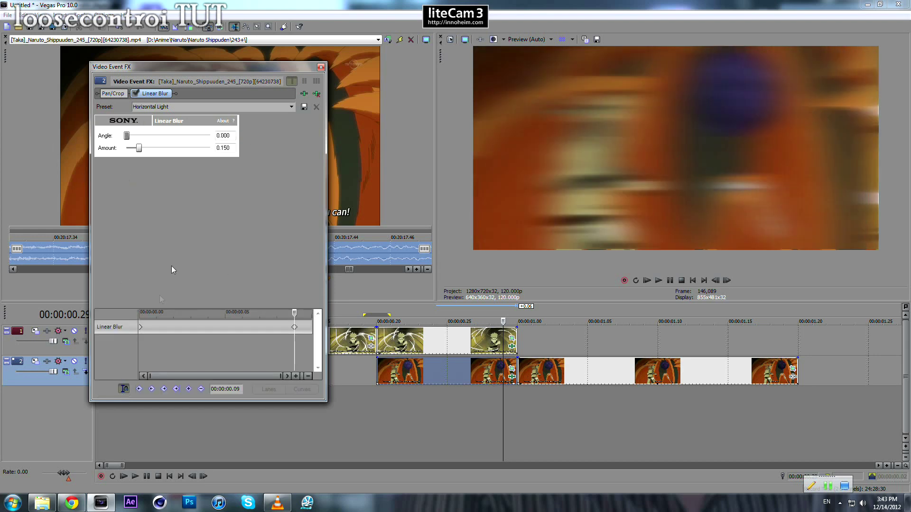
{"action": "left_click", "coordinate": [295, 328]}
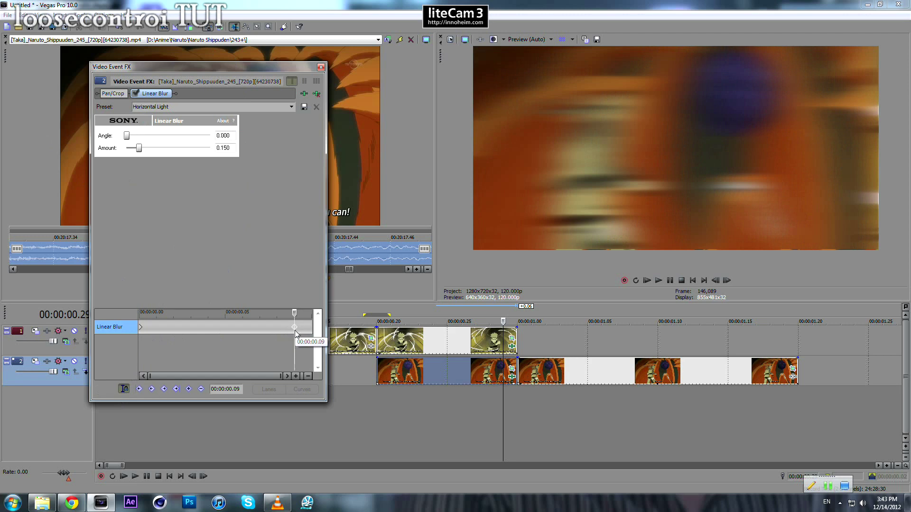
{"action": "key", "text": "Delete"}
{"action": "left_click_drag", "start_coordinate": [283, 332], "coordinate": [115, 326]}
{"action": "double_click", "coordinate": [147, 137]}
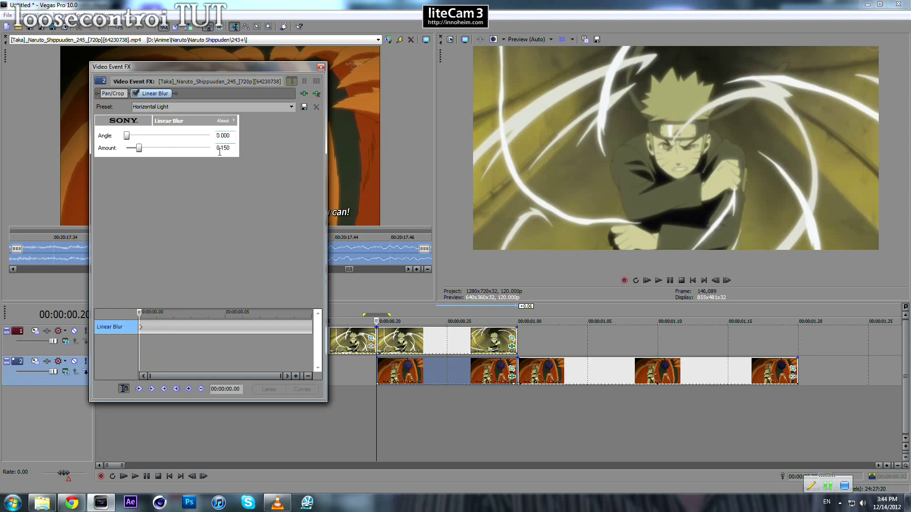
Reduce the track 2 blur amount to 0 at frame 00:00:00.10 and close the effect settings
{"action": "left_click", "coordinate": [311, 327]}
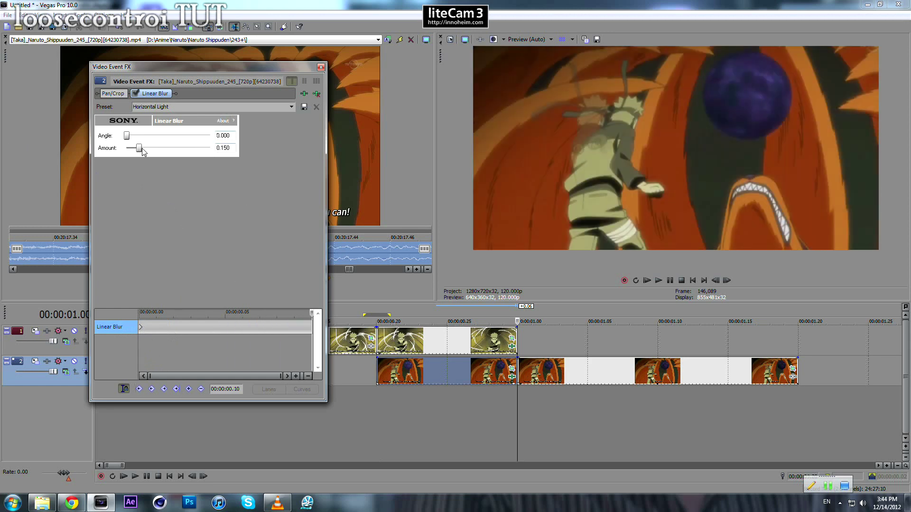
{"action": "left_click_drag", "start_coordinate": [148, 148], "coordinate": [110, 148]}
{"action": "left_click", "coordinate": [320, 67]}
Step forward and back through the overlap frame by frame to examine the blurred slide on both tracks
{"action": "left_click", "coordinate": [356, 383]}
{"action": "key", "text": "Right"}
{"action": "key", "text": "Right"}
{"action": "key", "text": "Right"}
{"action": "key", "text": "Right"}
{"action": "key", "text": "Right"}
{"action": "key", "text": "Right"}
{"action": "key", "text": "Right"}
{"action": "key", "text": "Right"}
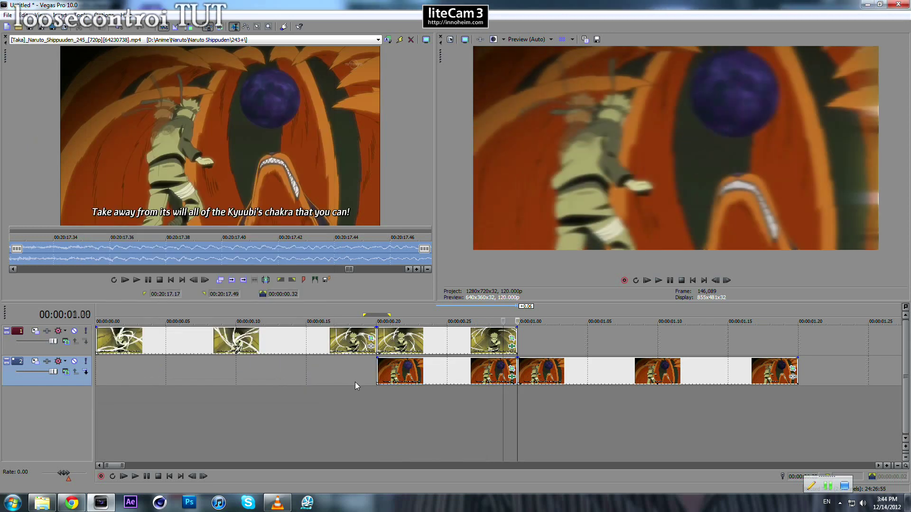
{"action": "key", "text": "Left"}
{"action": "key", "text": "Left"}
{"action": "key", "text": "Left"}
{"action": "key", "text": "Left"}
{"action": "key", "text": "Left"}
{"action": "key", "text": "Left"}
{"action": "key", "text": "Left"}
{"action": "key", "text": "Left"}
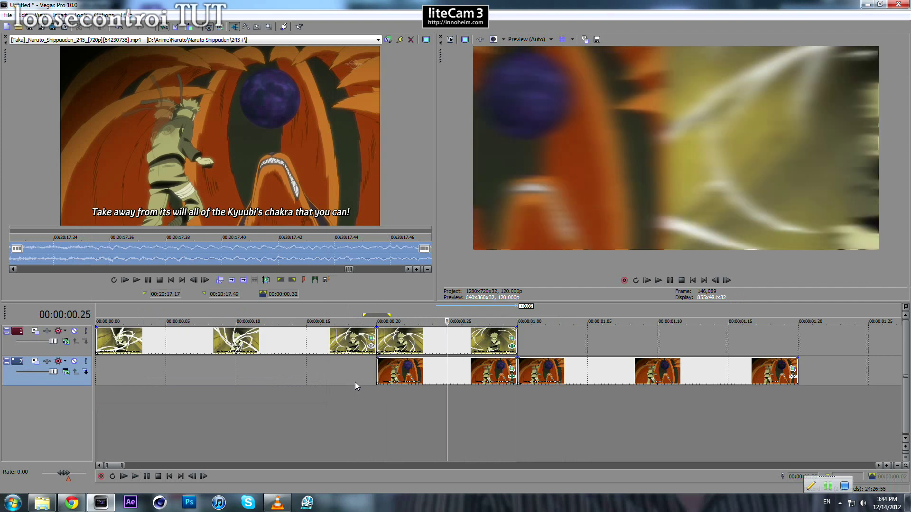
Reopen the track 2 piece's Linear Blur settings and go to the end keyframe
{"action": "left_click", "coordinate": [513, 377]}
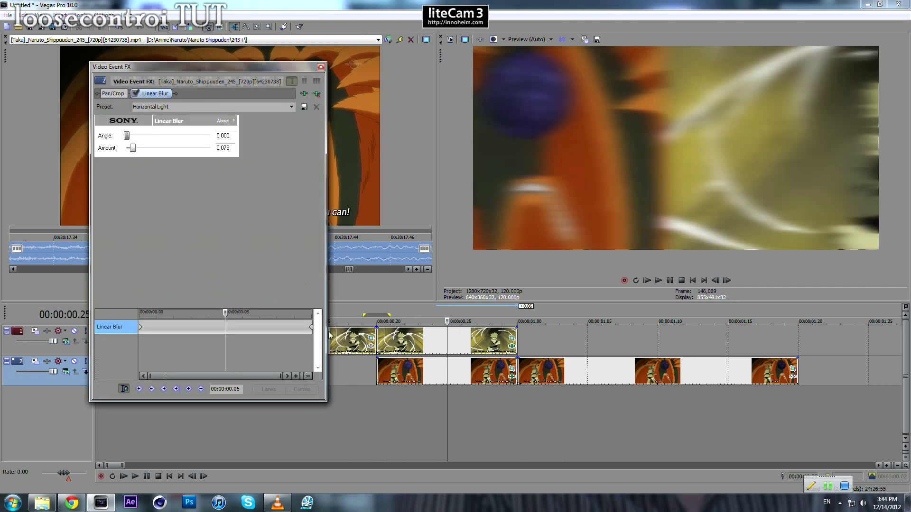
{"action": "left_click", "coordinate": [310, 326]}
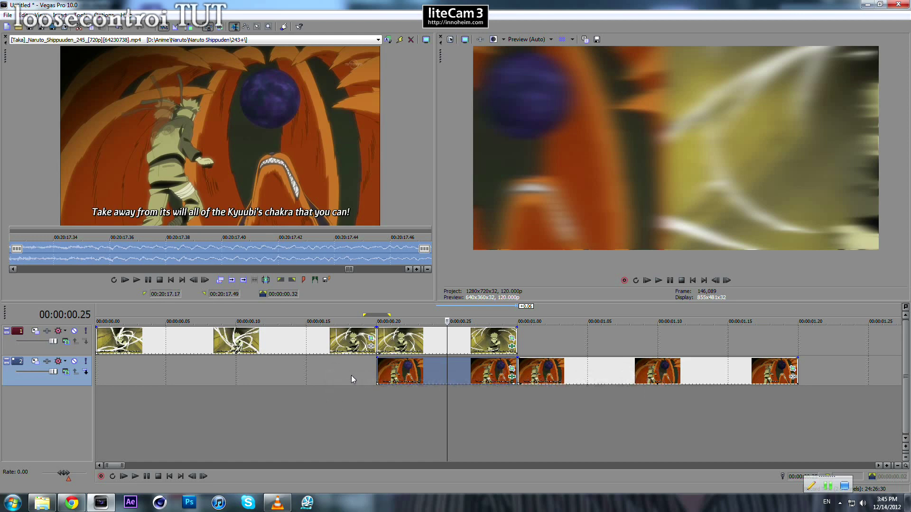
{"action": "left_click", "coordinate": [351, 375]}
{"action": "left_click", "coordinate": [320, 371]}
{"action": "left_click_drag", "start_coordinate": [340, 371], "coordinate": [81, 353]}
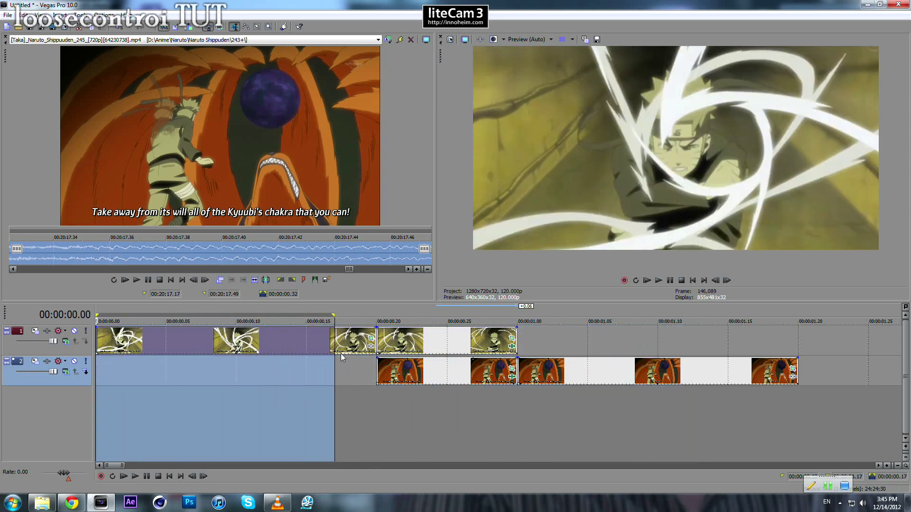
Open the Pan/Crop settings of the first piece on track 1 and go to its final frame at 00:00:00.20
{"action": "left_click", "coordinate": [339, 338]}
{"action": "left_click", "coordinate": [349, 338]}
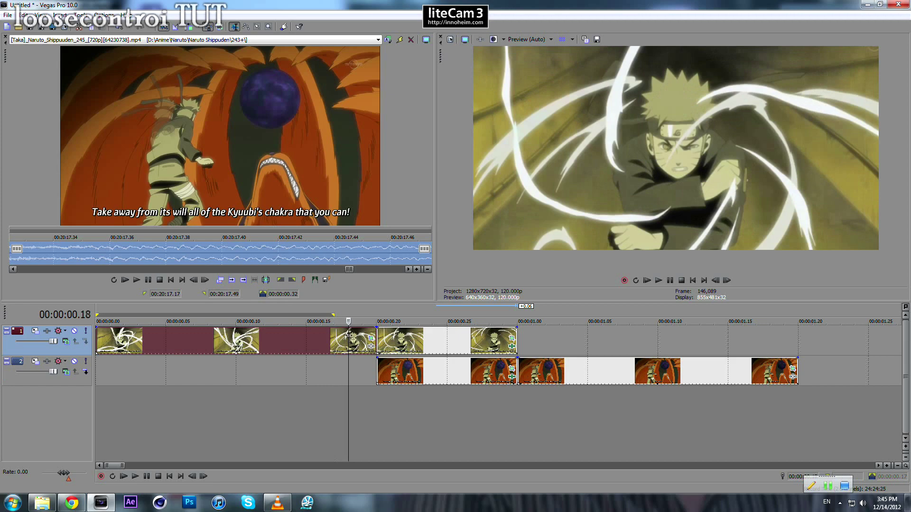
{"action": "left_click", "coordinate": [372, 342]}
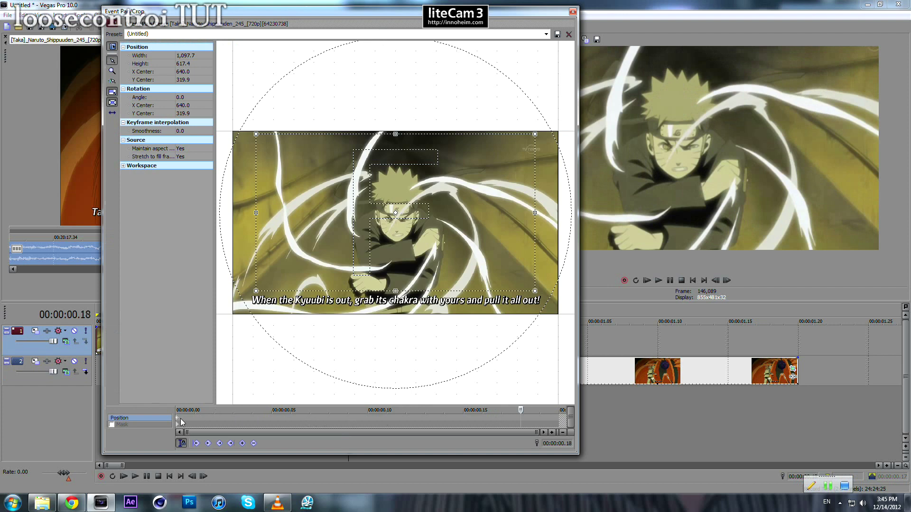
{"action": "left_click", "coordinate": [192, 418]}
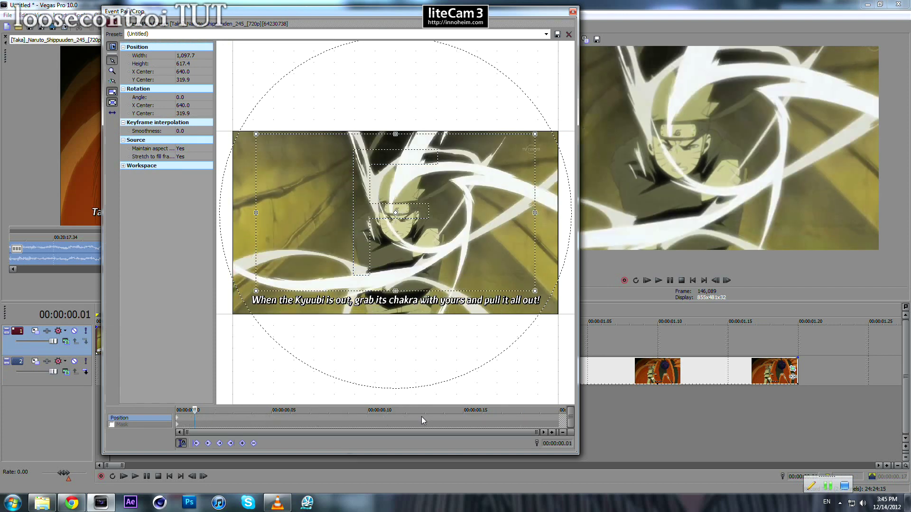
{"action": "left_click", "coordinate": [560, 419]}
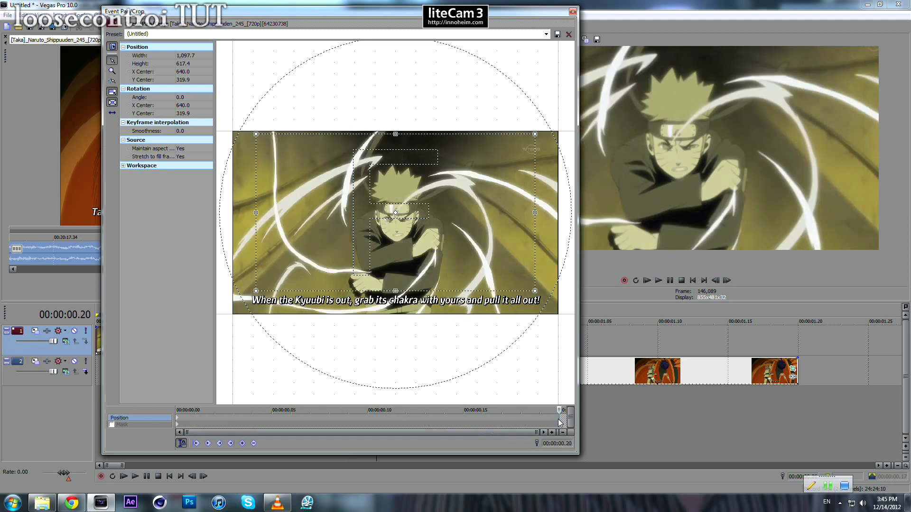
Allow free movement on both axes and shift the crop frame at 00:00:00.20 to about X center 628.8, Y center 318.0
{"action": "left_click_drag", "start_coordinate": [480, 224], "coordinate": [478, 223]}
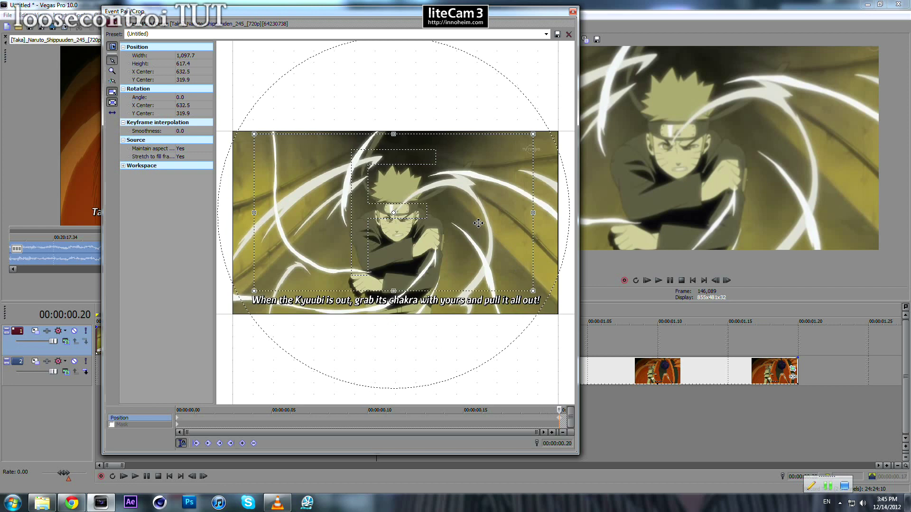
{"action": "left_click", "coordinate": [113, 113]}
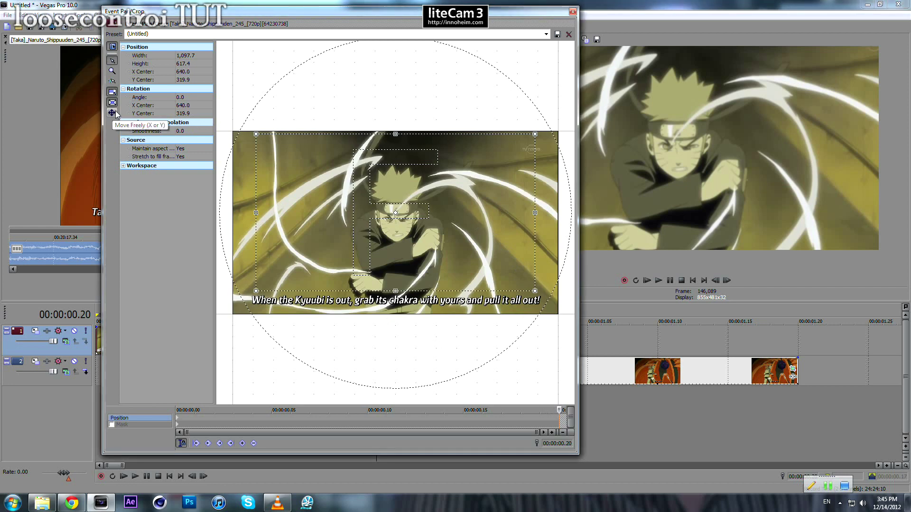
{"action": "left_click_drag", "start_coordinate": [310, 171], "coordinate": [232, 111]}
{"action": "left_click", "coordinate": [569, 462]}
{"action": "key", "text": "ctrl+z"}
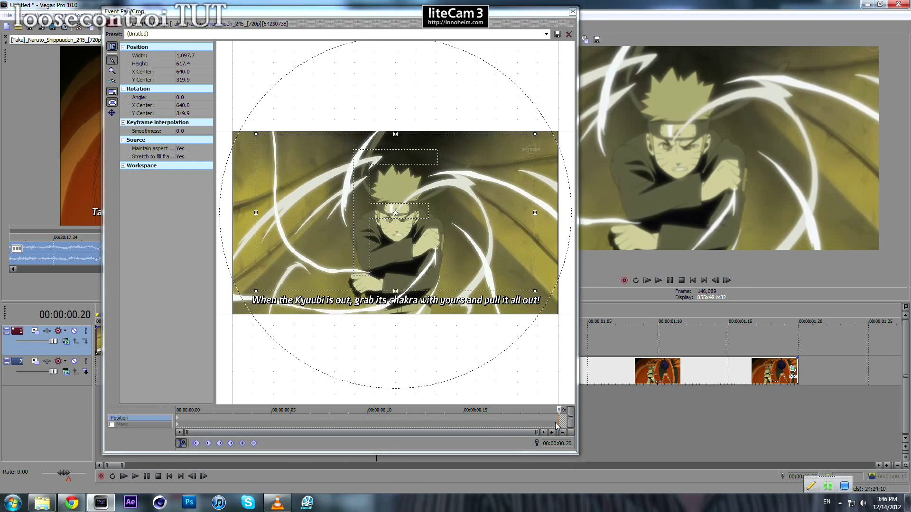
{"action": "left_click_drag", "start_coordinate": [460, 226], "coordinate": [457, 226]}
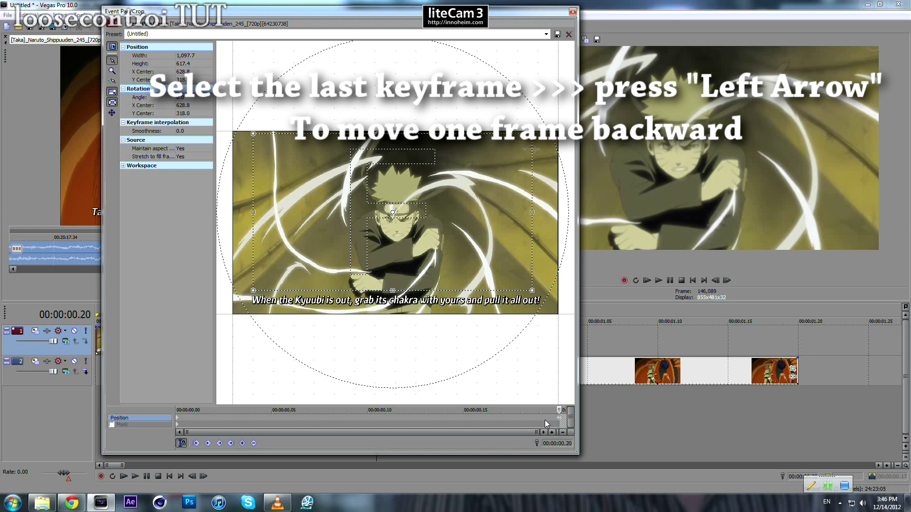
Shift the crop frame to about X 648.0, Y 318.1 at 00:00:00.19 and X 628.5, Y 322.0 with angle -0.6 at 00:00:00.17
{"action": "key", "text": "Left"}
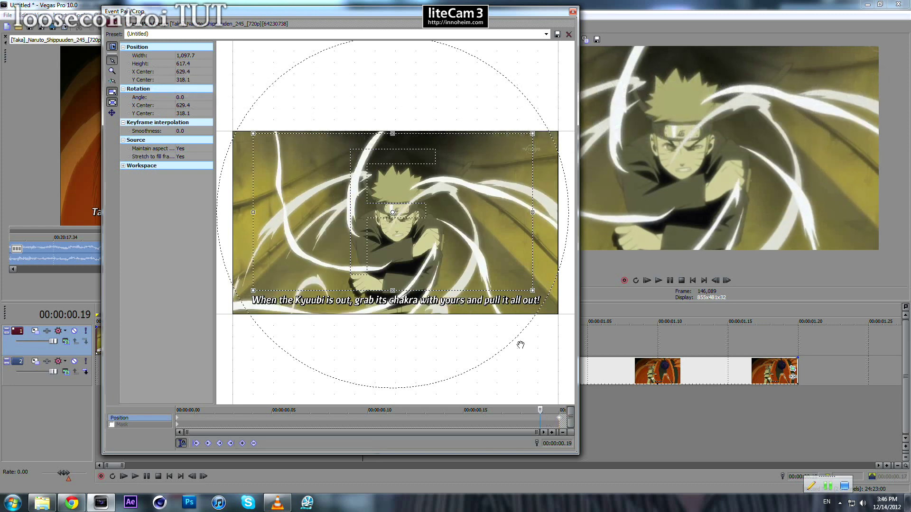
{"action": "left_click_drag", "start_coordinate": [445, 183], "coordinate": [452, 185]}
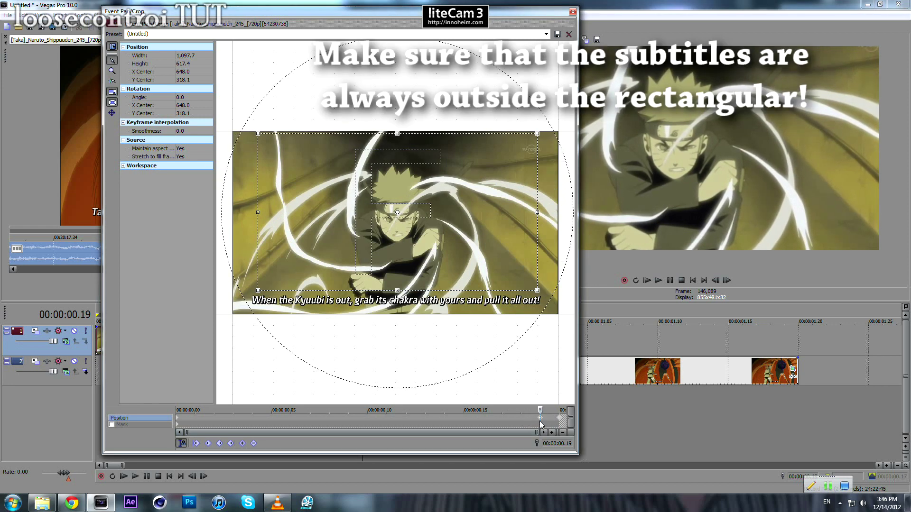
{"action": "key", "text": "Left"}
{"action": "key", "text": "Left"}
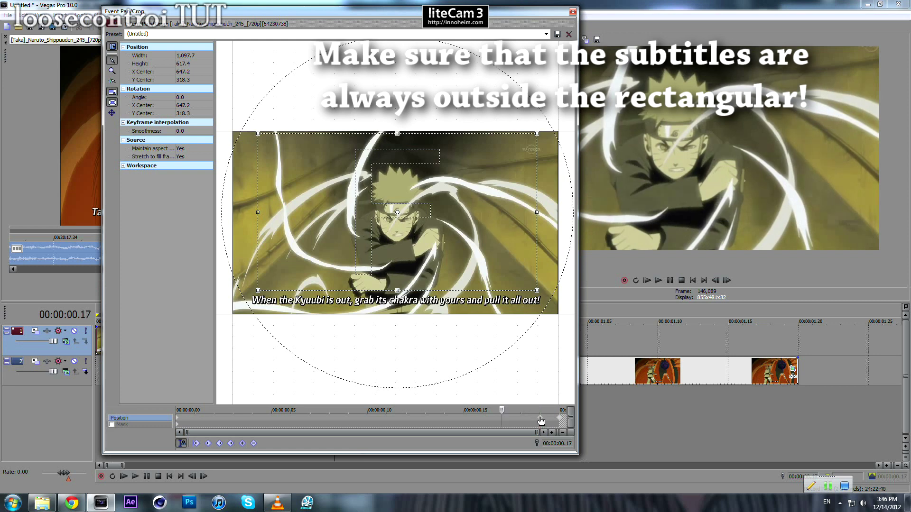
{"action": "left_click_drag", "start_coordinate": [468, 163], "coordinate": [464, 163]}
{"action": "left_click_drag", "start_coordinate": [541, 151], "coordinate": [542, 150]}
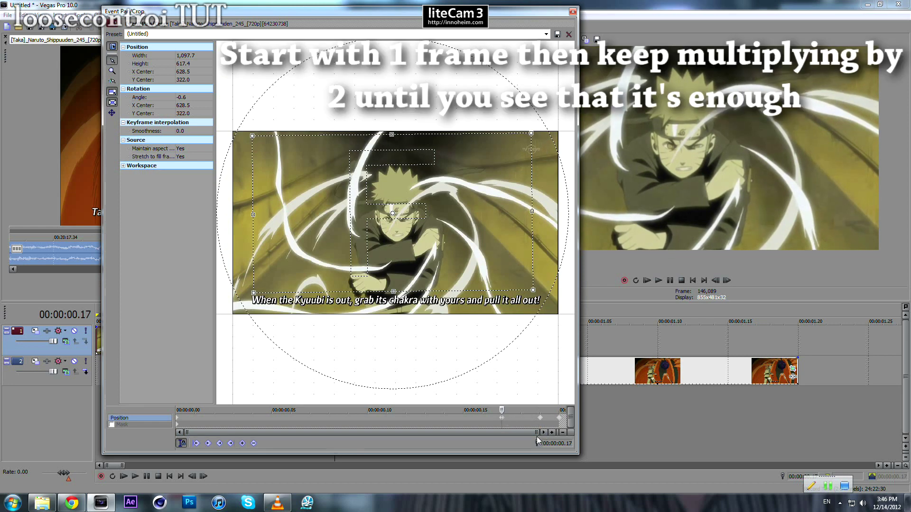
Go back four frames to 00:00:00.13, shift the crop frame to about X 651.7, Y 332.7 and rotate it to -0.1
{"action": "key", "text": "Left"}
{"action": "key", "text": "Left"}
{"action": "key", "text": "Left"}
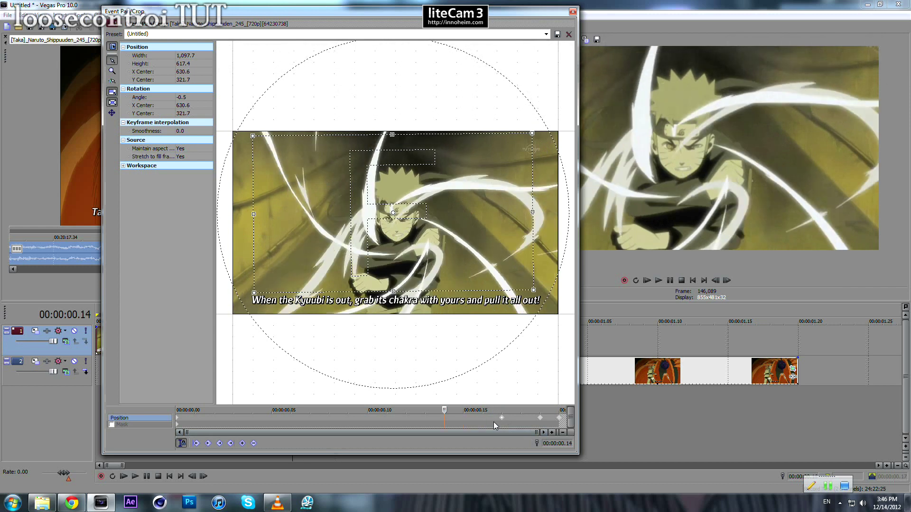
{"action": "key", "text": "Left"}
{"action": "left_click_drag", "start_coordinate": [485, 268], "coordinate": [491, 271]}
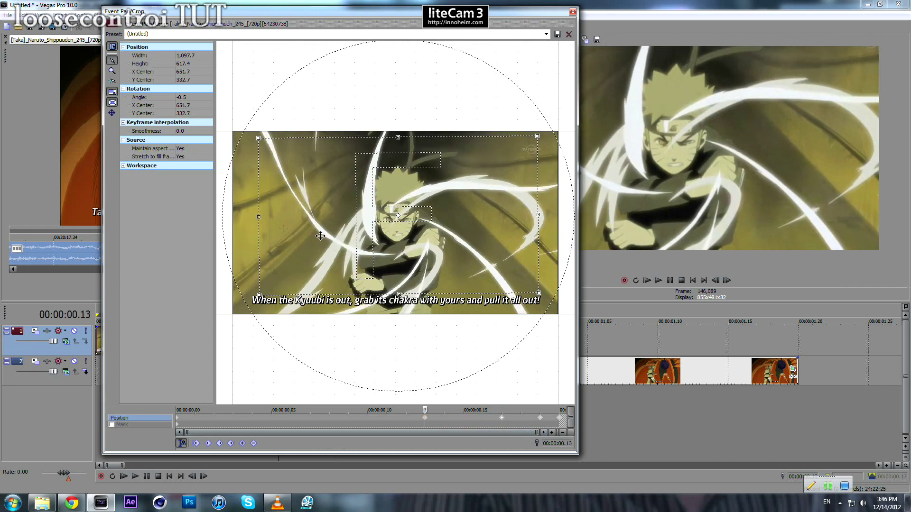
{"action": "left_click_drag", "start_coordinate": [247, 211], "coordinate": [246, 209]}
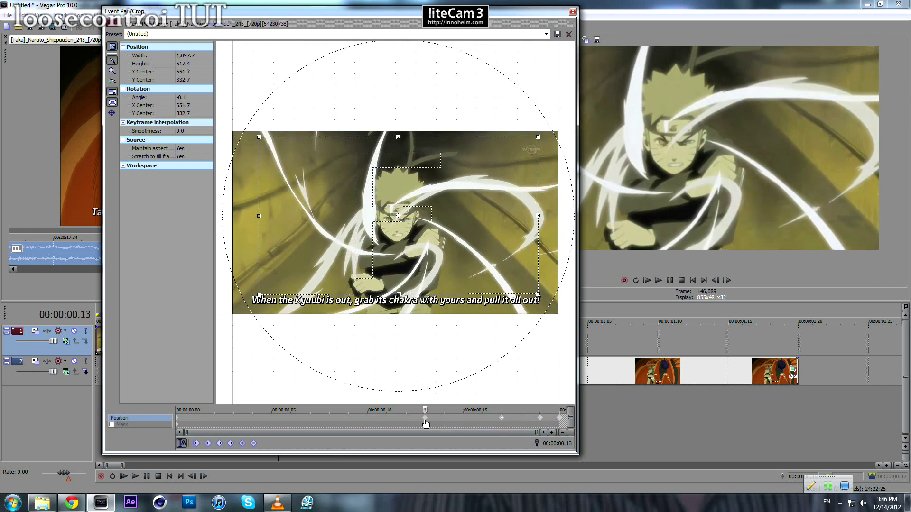
At 00:00:00.06, shift the crop frame to about X 632.4, Y 331.4, rotate it to -0.2 and close the Pan/Crop settings
{"action": "key", "text": "Left"}
{"action": "key", "text": "Left"}
{"action": "key", "text": "Left"}
{"action": "key", "text": "Left"}
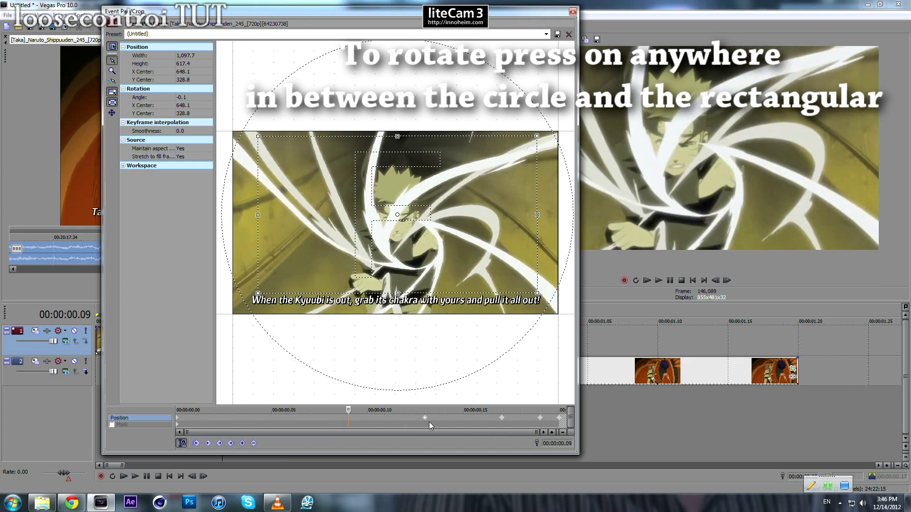
{"action": "left_click", "coordinate": [425, 417]}
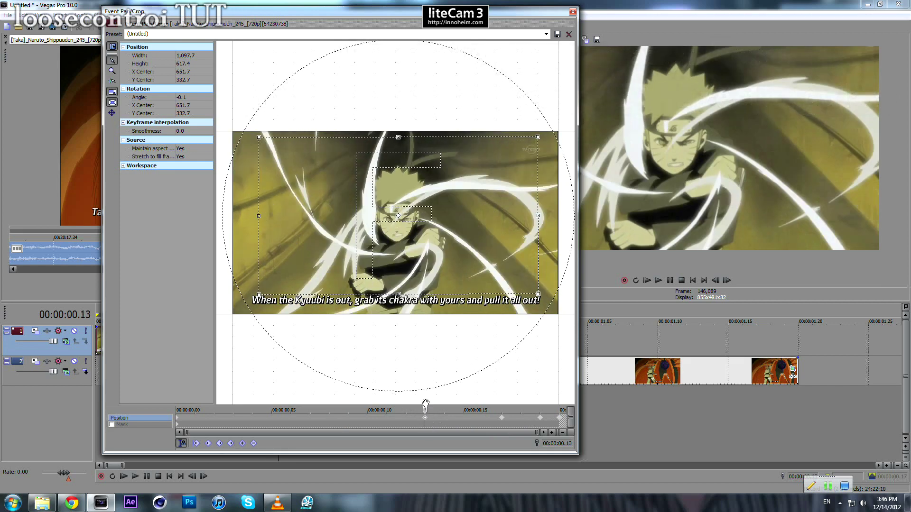
{"action": "left_click", "coordinate": [410, 418]}
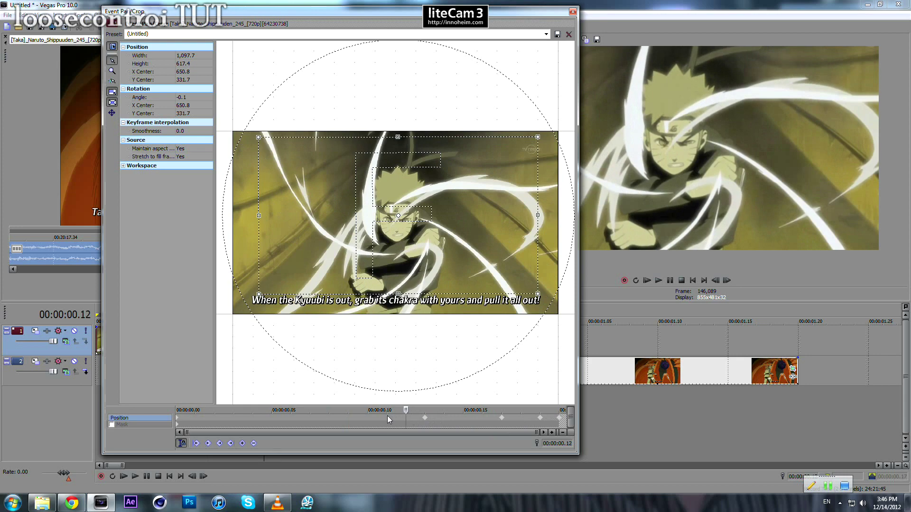
{"action": "left_click", "coordinate": [387, 417]}
{"action": "left_click", "coordinate": [365, 418]}
{"action": "left_click", "coordinate": [331, 417]}
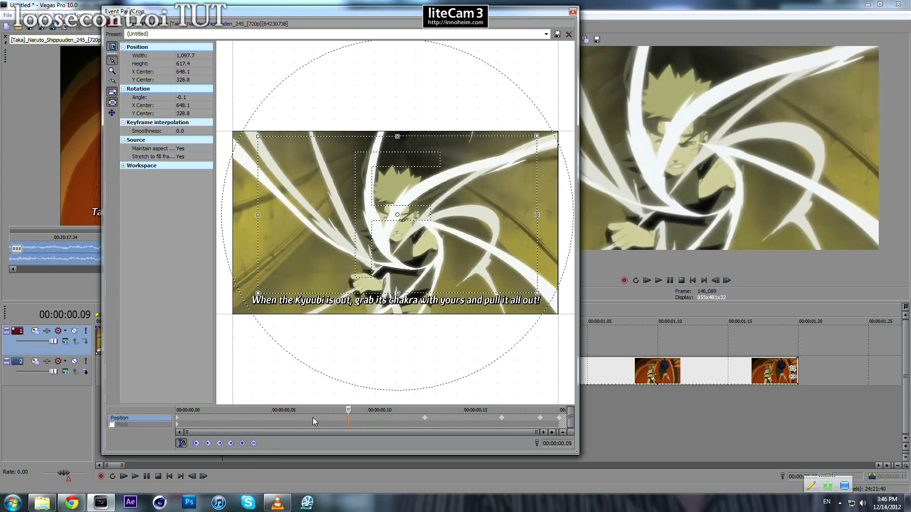
{"action": "left_click", "coordinate": [312, 418]}
{"action": "left_click", "coordinate": [300, 418]}
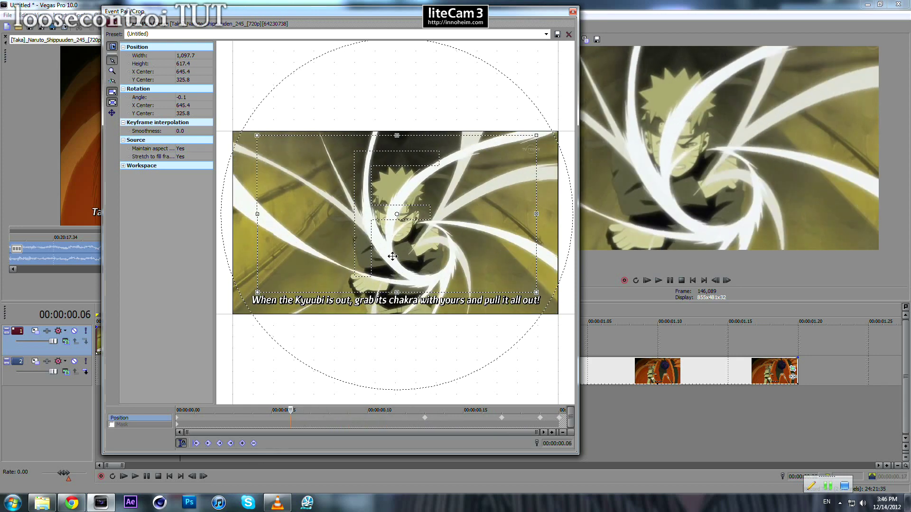
{"action": "left_click_drag", "start_coordinate": [392, 257], "coordinate": [389, 258]}
{"action": "left_click_drag", "start_coordinate": [552, 240], "coordinate": [550, 240]}
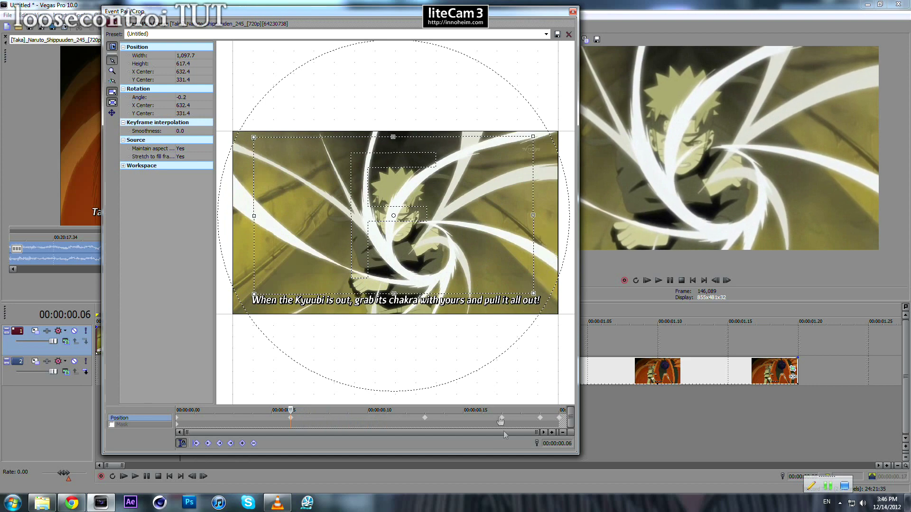
{"action": "left_click", "coordinate": [574, 12]}
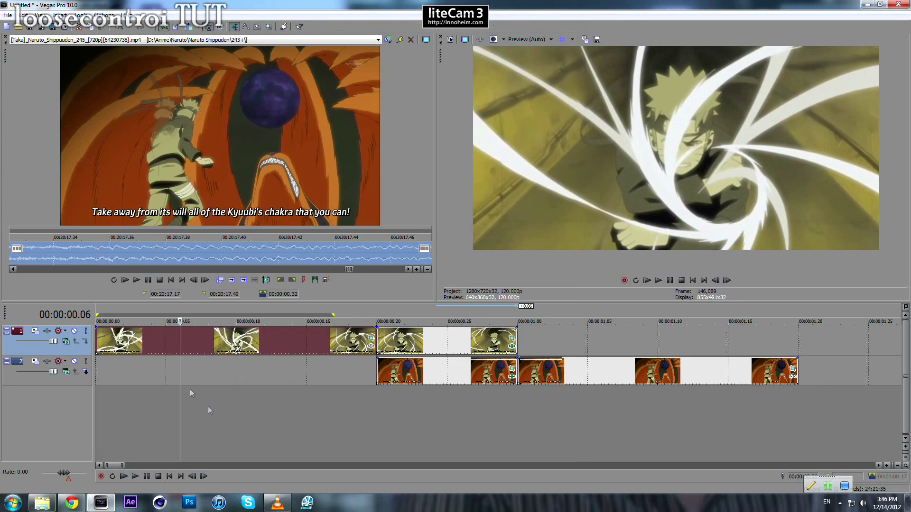
Play the track 1 shake from 00:00:00.03 to preview it, and stop playback
{"action": "left_click", "coordinate": [136, 371]}
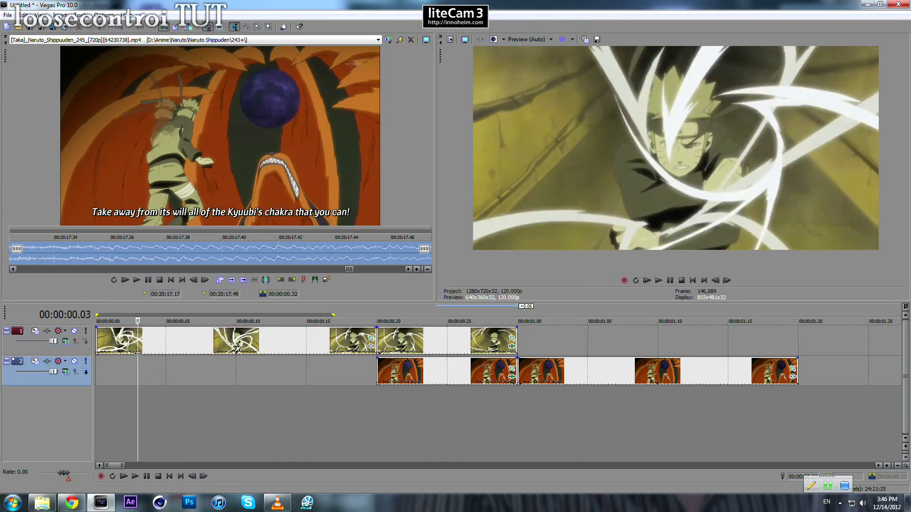
{"action": "key", "text": "space"}
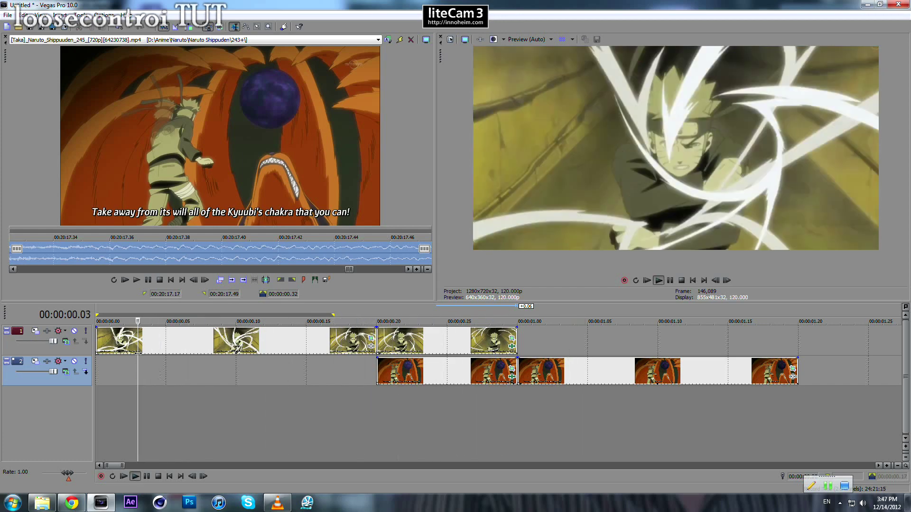
{"action": "key", "text": "space"}
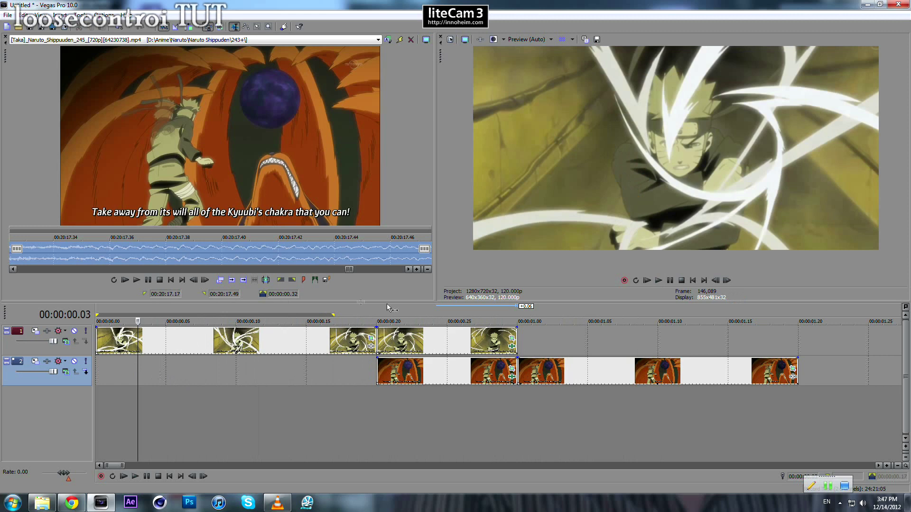
Open Pan/Crop for the last piece on track 2 and shift its crop frame at the first frame to about X 626.9, Y 323.6
{"action": "left_click", "coordinate": [377, 373]}
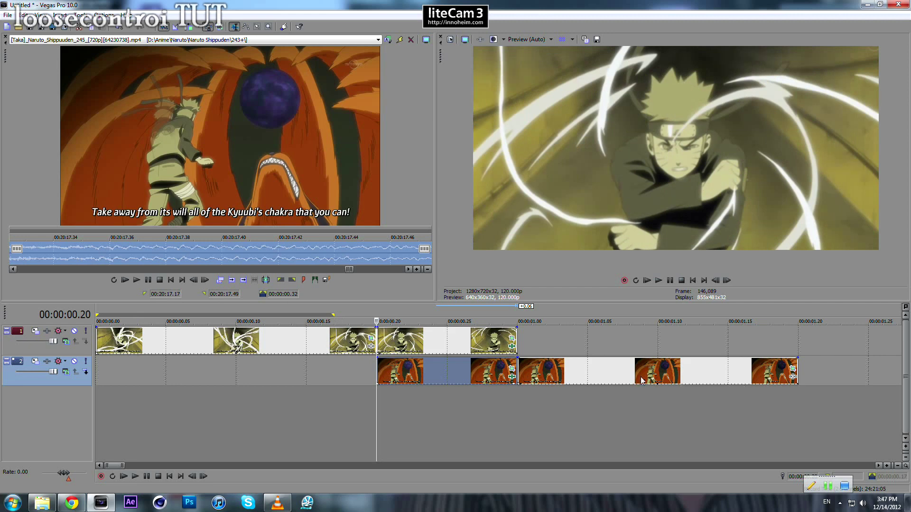
{"action": "left_click", "coordinate": [519, 360]}
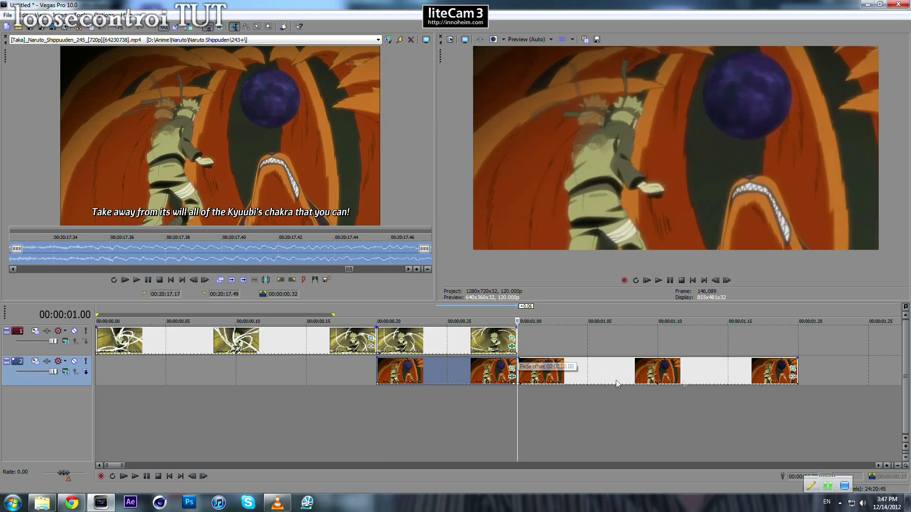
{"action": "left_click", "coordinate": [793, 369]}
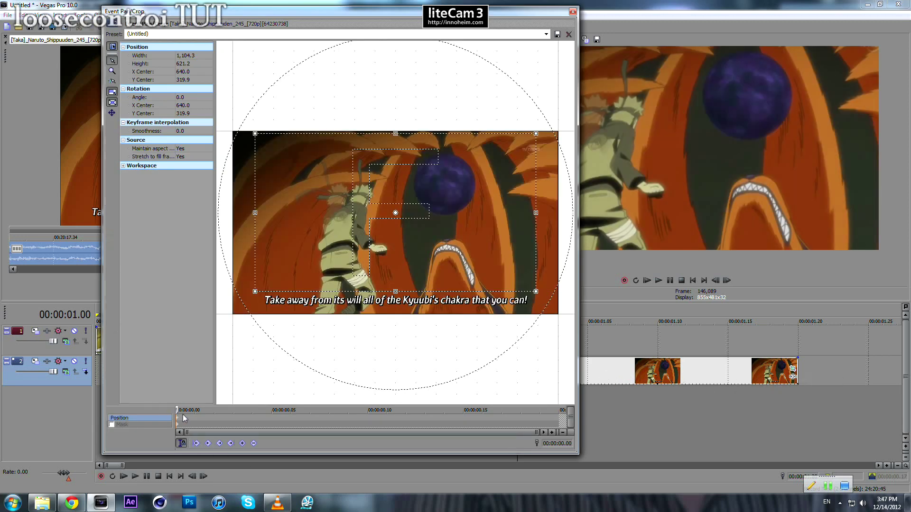
{"action": "left_click_drag", "start_coordinate": [310, 159], "coordinate": [307, 160]}
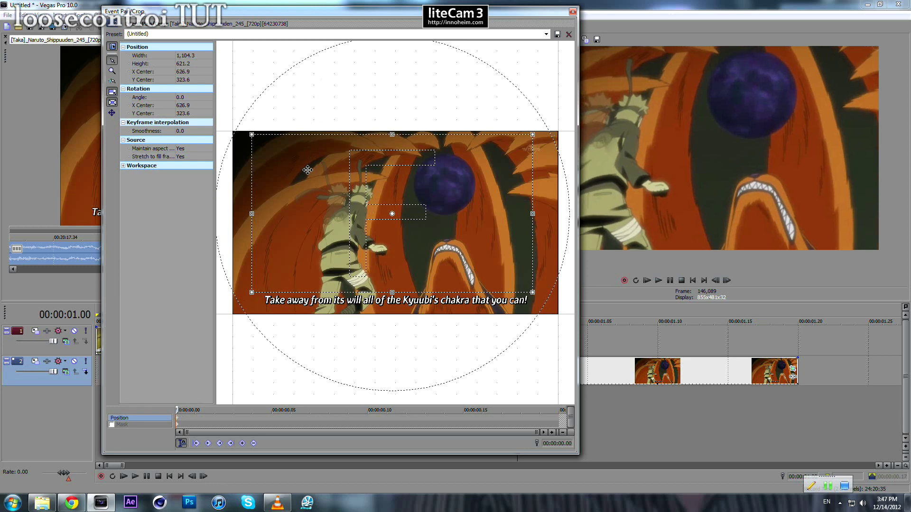
Reposition and slightly rotate the crop frame at 00:00:01.01, and shift it to about X 632.5, Y 331.1 with angle 0.0 at 00:00:01.03
{"action": "left_click", "coordinate": [194, 422]}
{"action": "left_click_drag", "start_coordinate": [513, 260], "coordinate": [548, 261]}
{"action": "left_click", "coordinate": [216, 418]}
{"action": "left_click", "coordinate": [238, 424]}
{"action": "left_click_drag", "start_coordinate": [483, 230], "coordinate": [477, 231]}
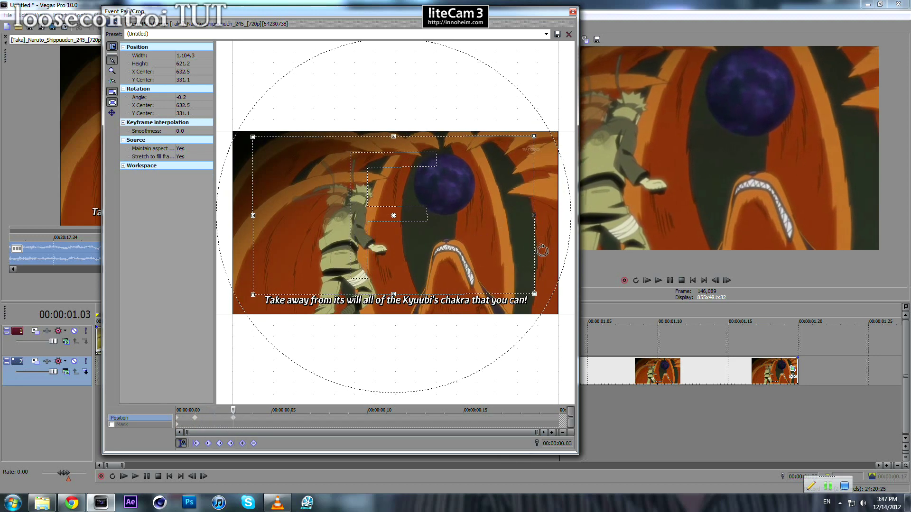
{"action": "left_click_drag", "start_coordinate": [544, 251], "coordinate": [544, 252]}
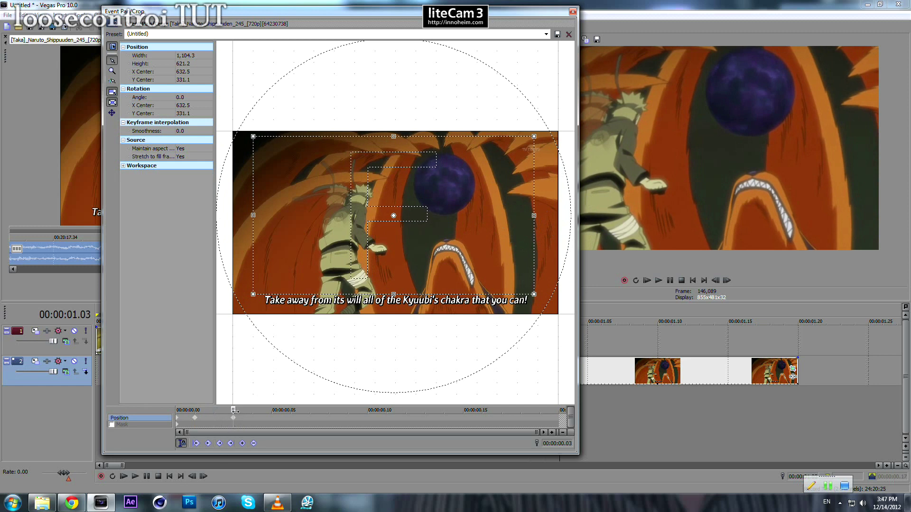
Shift the crop frame at 00:00:01.07, four frames further on, to about X 619.5, Y 329.2, and return to the first keyframe
{"action": "left_click_drag", "start_coordinate": [252, 426], "coordinate": [291, 407]}
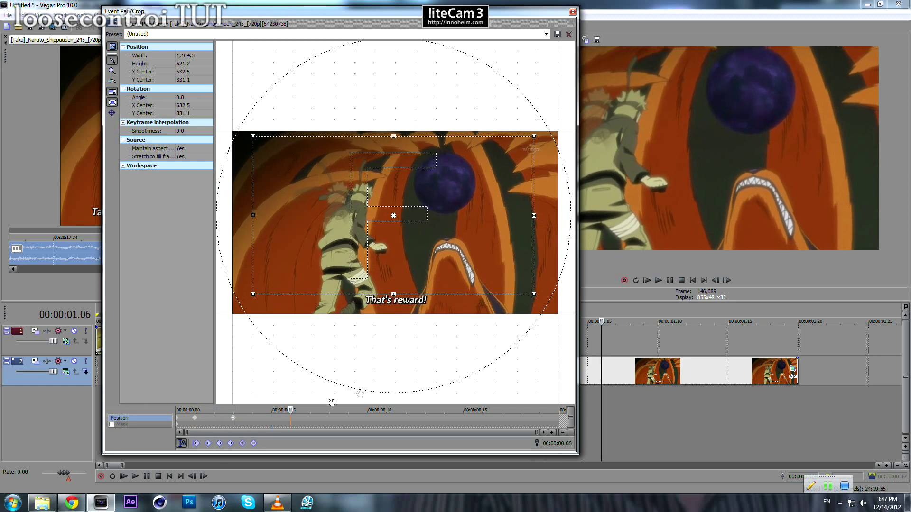
{"action": "key", "text": "Left"}
{"action": "key", "text": "Left"}
{"action": "key", "text": "Left"}
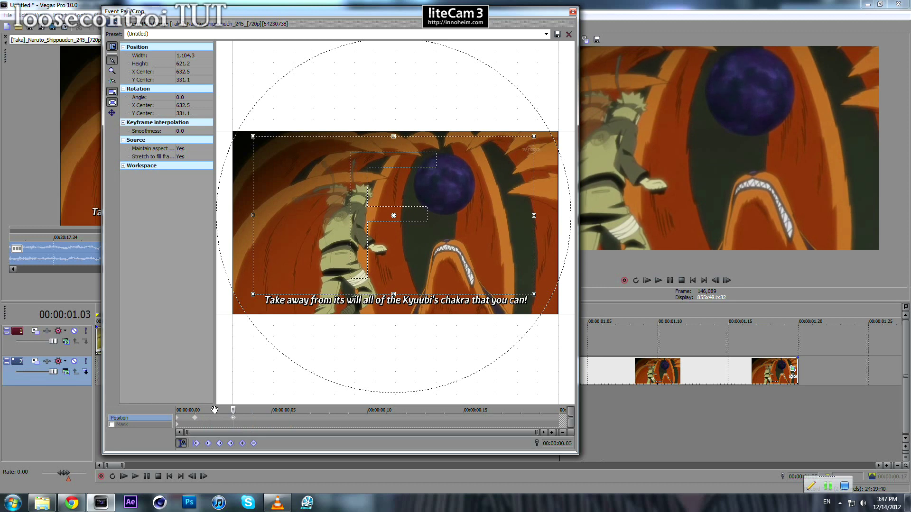
{"action": "key", "text": "Right"}
{"action": "key", "text": "Right"}
{"action": "key", "text": "Right"}
{"action": "key", "text": "Right"}
{"action": "left_click_drag", "start_coordinate": [449, 264], "coordinate": [446, 263]}
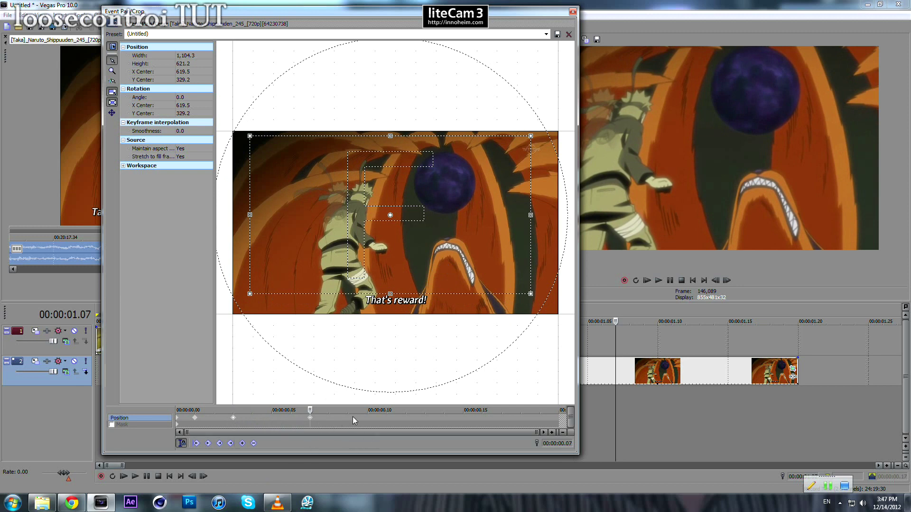
{"action": "left_click", "coordinate": [179, 420]}
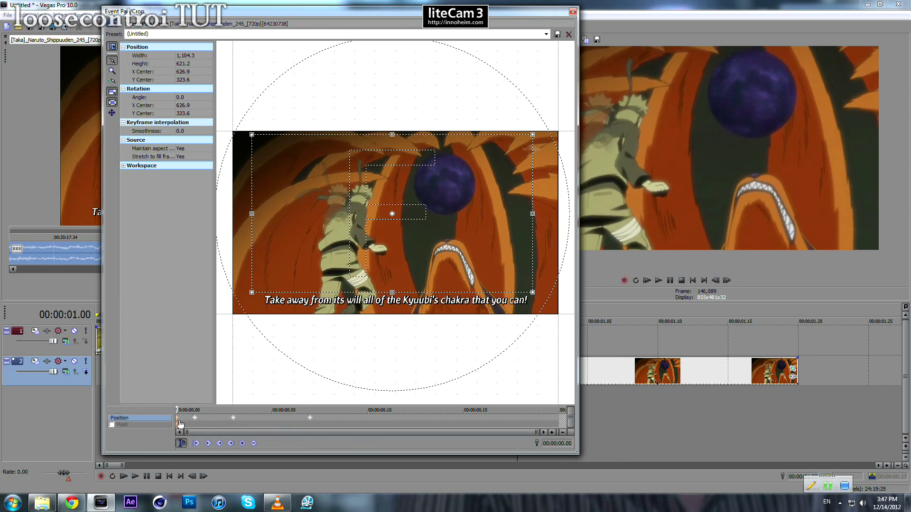
Shift and slightly rotate the crop frame seven frames after the 00:00:00.07 keyframe, to about X 617.6, Y 327.4, angle -0.3
{"action": "left_click", "coordinate": [310, 420]}
{"action": "key", "text": "Right"}
{"action": "key", "text": "Right"}
{"action": "key", "text": "Right"}
{"action": "key", "text": "Right"}
{"action": "key", "text": "Right"}
{"action": "key", "text": "Right"}
{"action": "key", "text": "Right"}
{"action": "left_click_drag", "start_coordinate": [479, 274], "coordinate": [478, 273]}
{"action": "left_click_drag", "start_coordinate": [231, 227], "coordinate": [231, 228]}
Try resizing the crop frame at 00:00:00.20, undo it, slightly rotate the frame there instead, and close Pan/Crop
{"action": "left_click", "coordinate": [563, 417]}
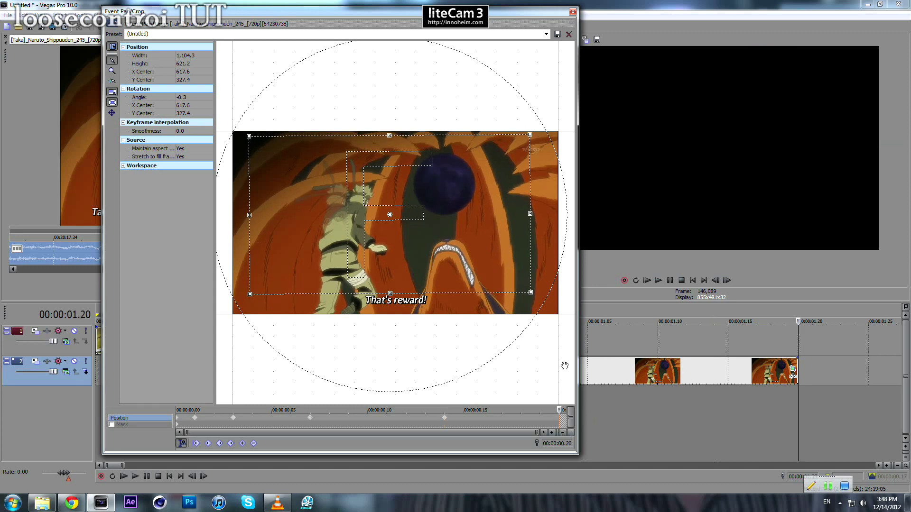
{"action": "left_click_drag", "start_coordinate": [531, 247], "coordinate": [530, 248]}
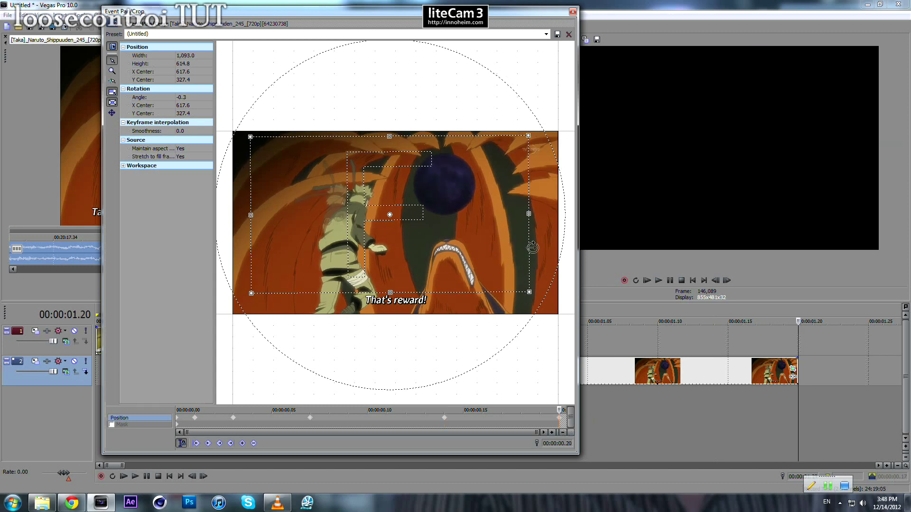
{"action": "key", "text": "ctrl+z"}
{"action": "left_click_drag", "start_coordinate": [554, 243], "coordinate": [554, 244]}
{"action": "left_click", "coordinate": [572, 13]}
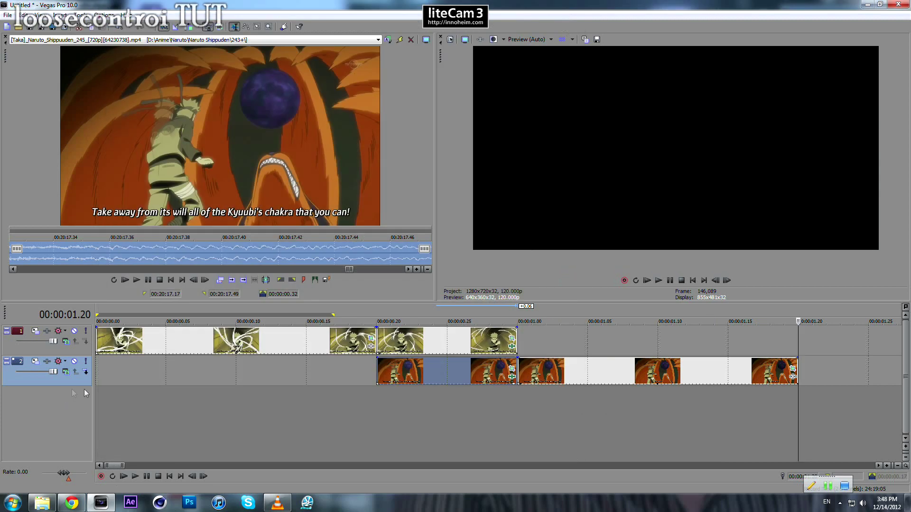
Play the shake on track 2 to preview it, stop playback, and mark the stretch of track 1 up to 00:00:00.19
{"action": "key", "text": "space"}
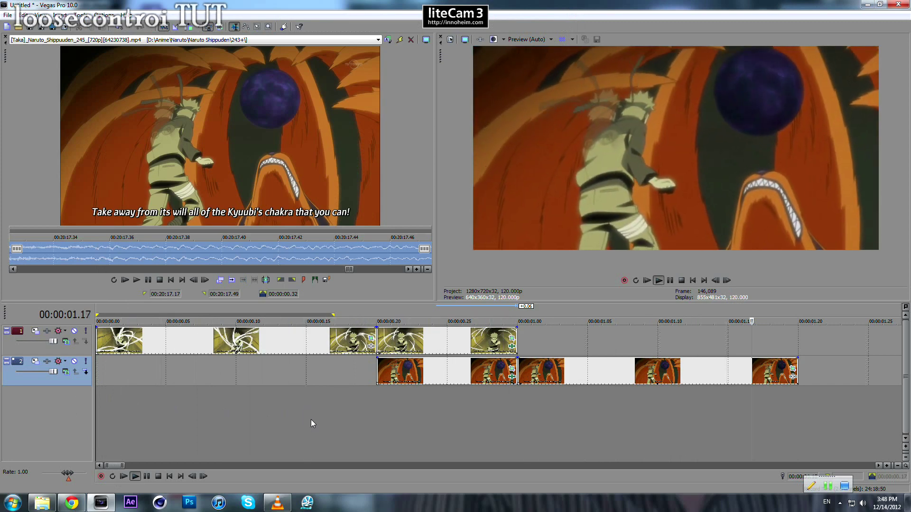
{"action": "key", "text": "space"}
{"action": "left_click_drag", "start_coordinate": [221, 378], "coordinate": [364, 364]}
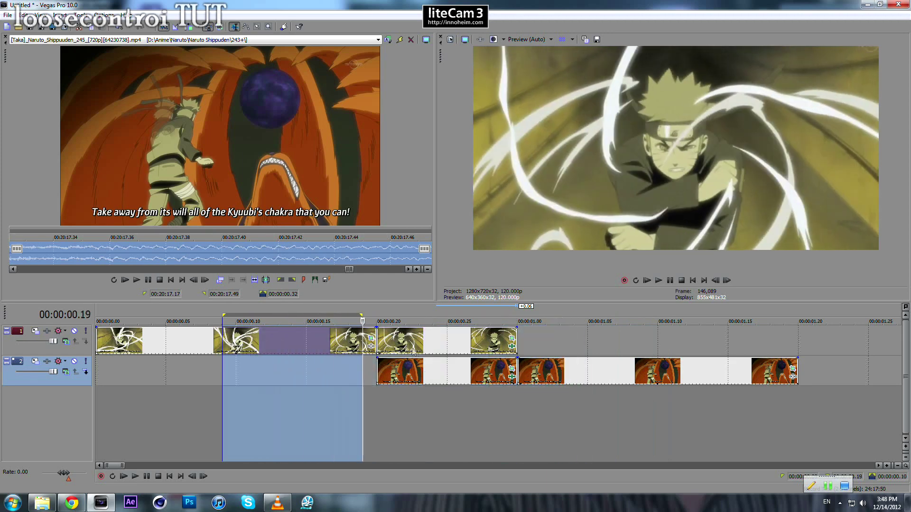
Step frame by frame through the transition piece on track 1 up to 00:00:00.27 to examine the slide
{"action": "left_click", "coordinate": [394, 347]}
{"action": "key", "text": "Right"}
{"action": "key", "text": "Right"}
{"action": "key", "text": "Right"}
{"action": "key", "text": "Right"}
{"action": "key", "text": "Right"}
{"action": "key", "text": "Right"}
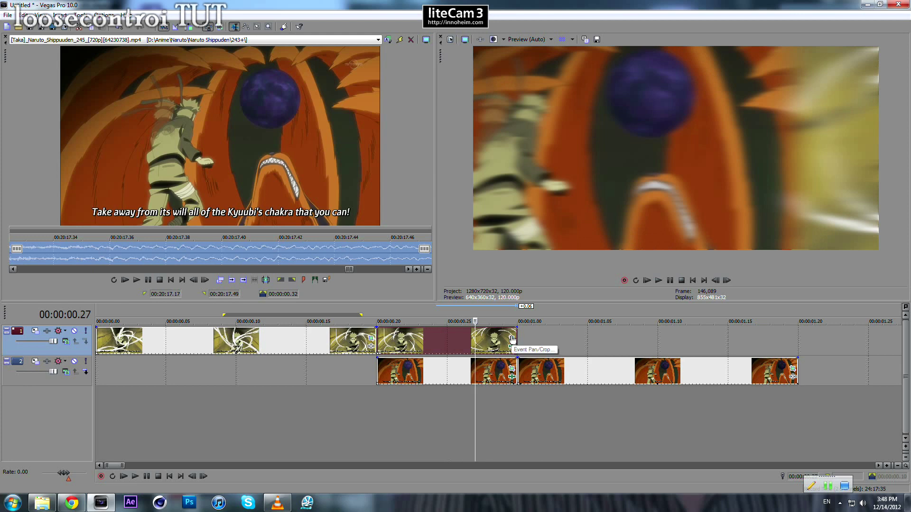
In Pan/Crop for track 2's transition piece, restrict movement to horizontal and move the first keyframe's crop frame to about X -562.9
{"action": "left_click", "coordinate": [511, 368]}
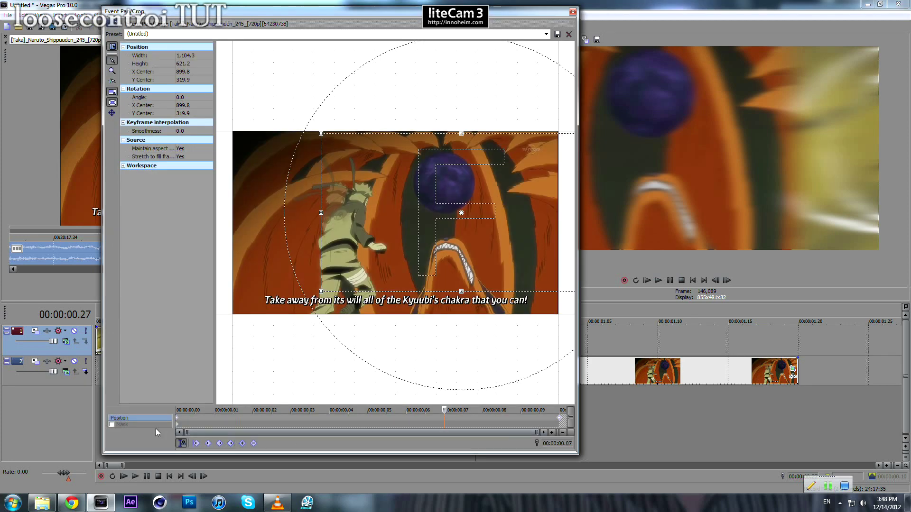
{"action": "left_click", "coordinate": [176, 420]}
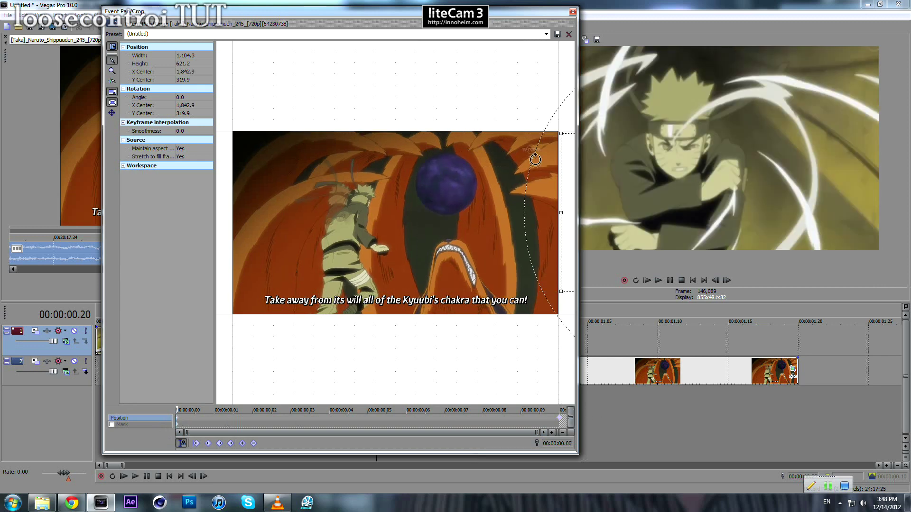
{"action": "left_click_drag", "start_coordinate": [565, 157], "coordinate": [273, 164]}
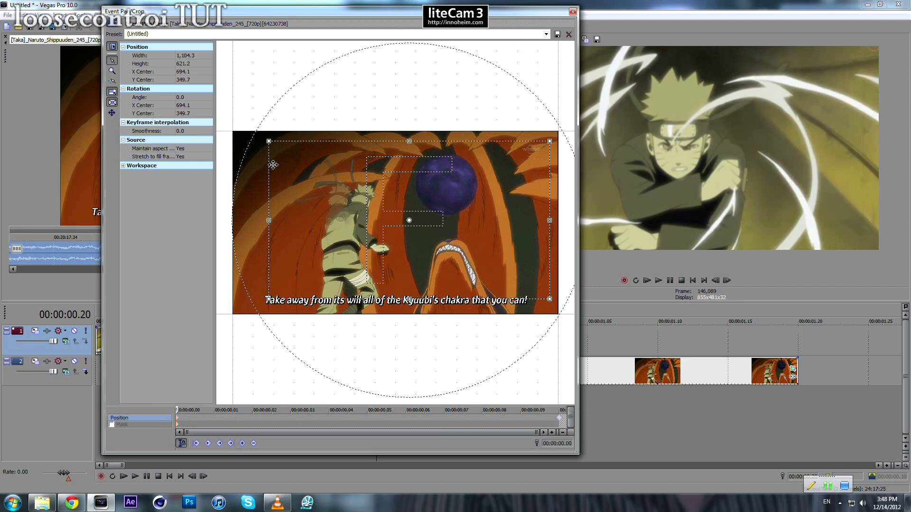
{"action": "key", "text": "ctrl+z"}
{"action": "left_click", "coordinate": [112, 116]}
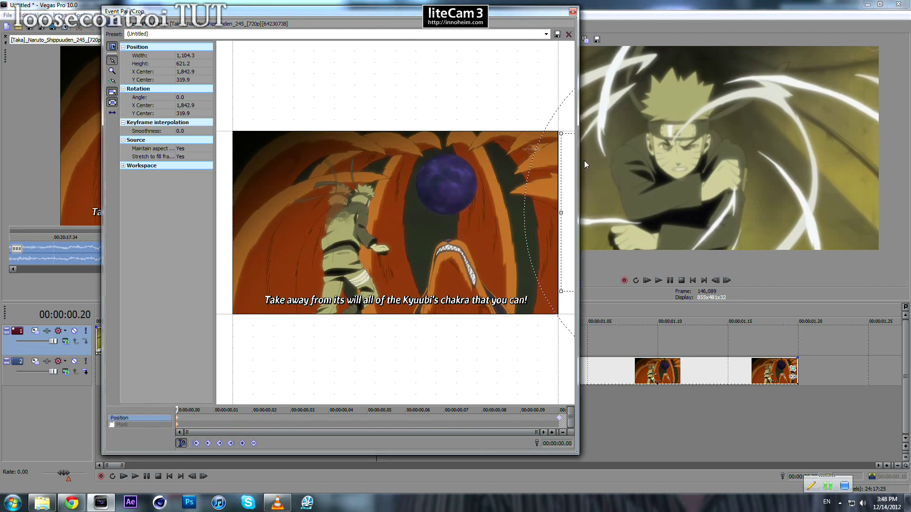
{"action": "left_click_drag", "start_coordinate": [569, 155], "coordinate": [185, 169]}
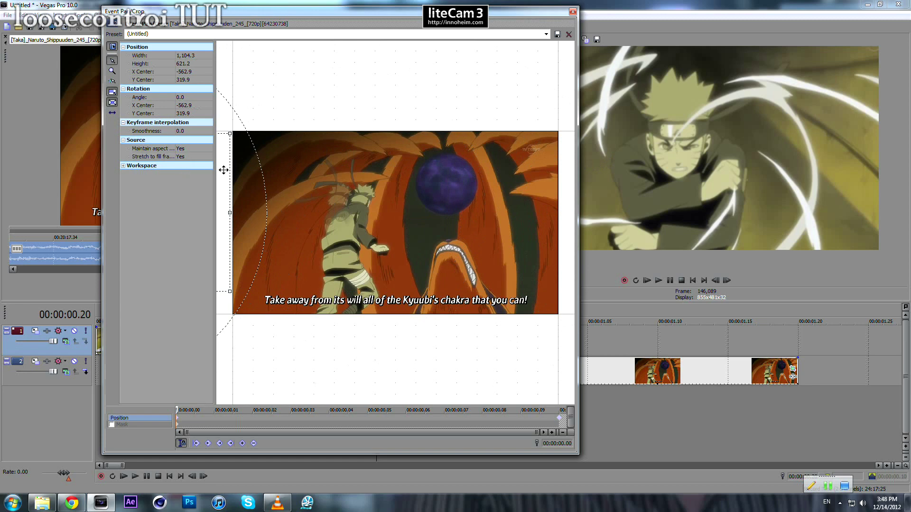
{"action": "left_click", "coordinate": [573, 11]}
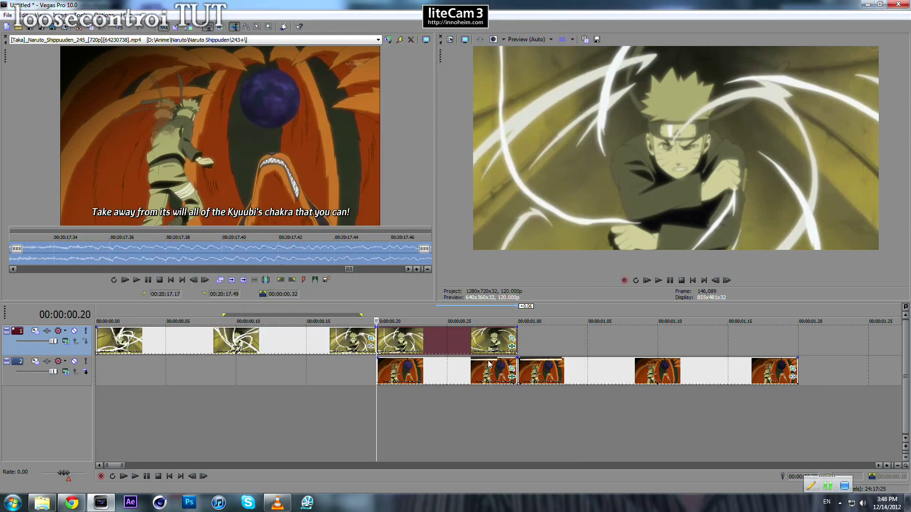
In Pan/Crop for track 1's transition piece, move the crop frame at 00:00:00.10 horizontally to the opposite side of the picture
{"action": "left_click", "coordinate": [513, 341]}
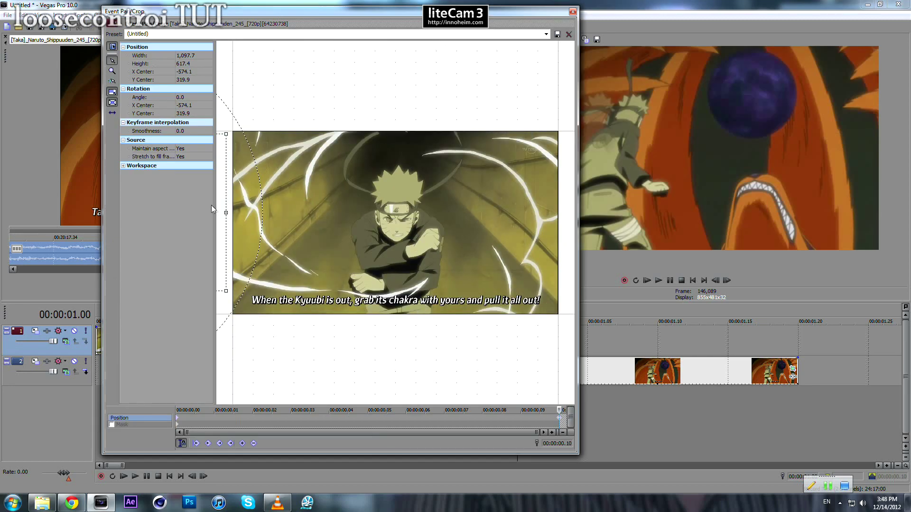
{"action": "left_click_drag", "start_coordinate": [220, 192], "coordinate": [576, 200]}
{"action": "left_click", "coordinate": [572, 11]}
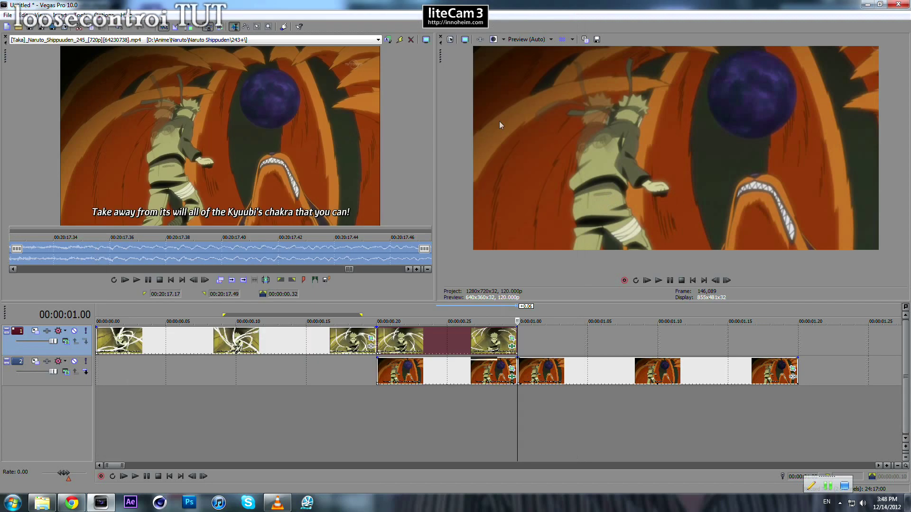
Check the reversed slide at several frames between 00:00:00.25 and 00:00:00.29
{"action": "left_click", "coordinate": [361, 398]}
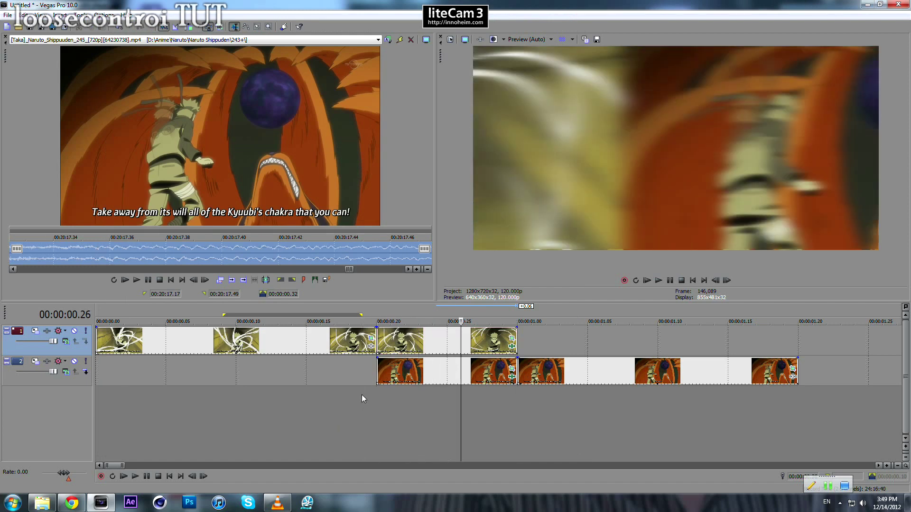
{"action": "left_click", "coordinate": [497, 369]}
{"action": "scroll", "coordinate": [441, 377], "scroll_direction": "up", "scroll_amount": 1}
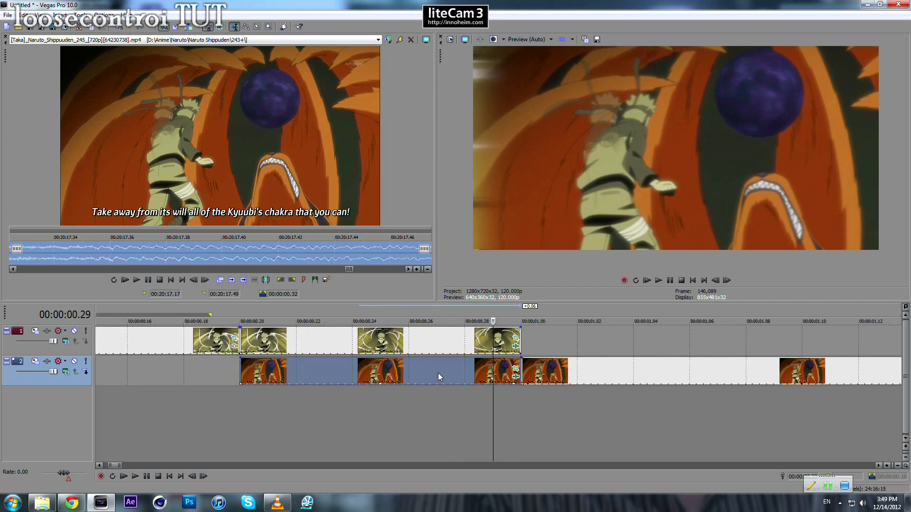
{"action": "left_click", "coordinate": [400, 371]}
{"action": "left_click", "coordinate": [371, 373]}
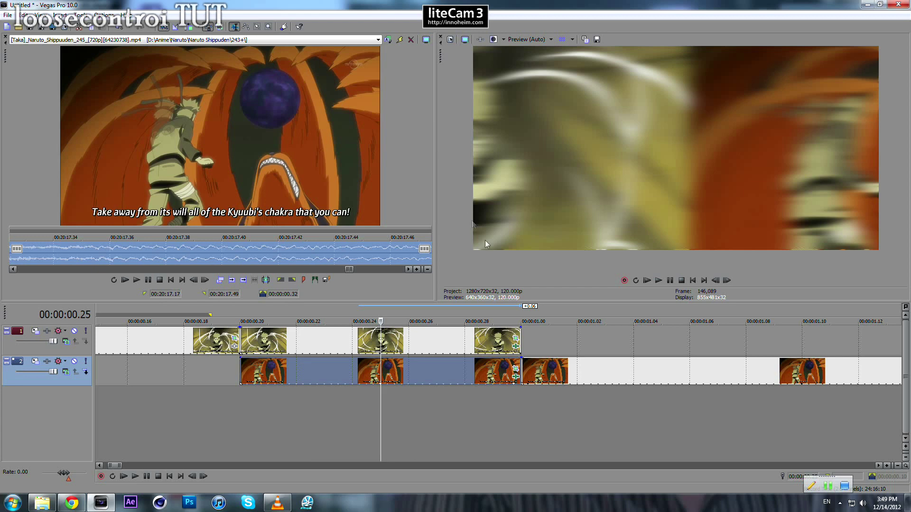
In Pan/Crop for track 2's transition piece, restrict movement to vertical and move the first keyframe's crop frame up at about X 660.5
{"action": "left_click", "coordinate": [516, 368]}
{"action": "left_click", "coordinate": [559, 423]}
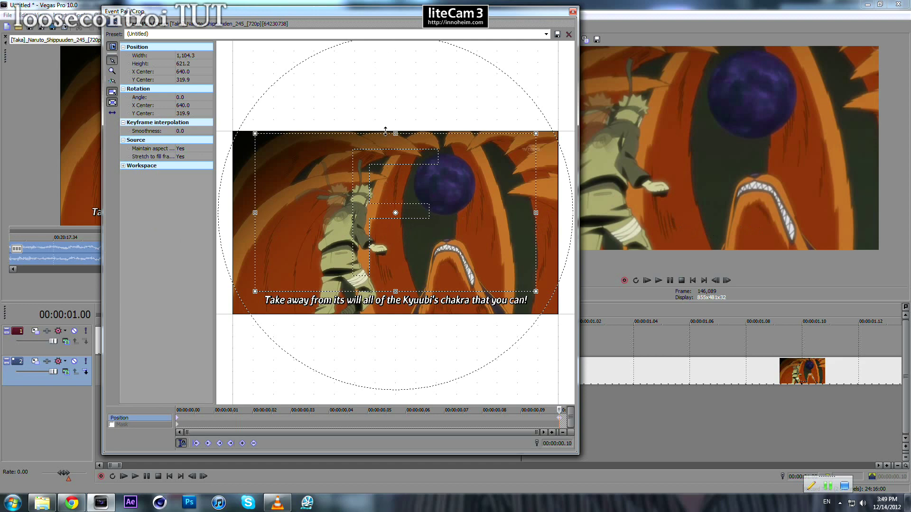
{"action": "left_click", "coordinate": [113, 113]}
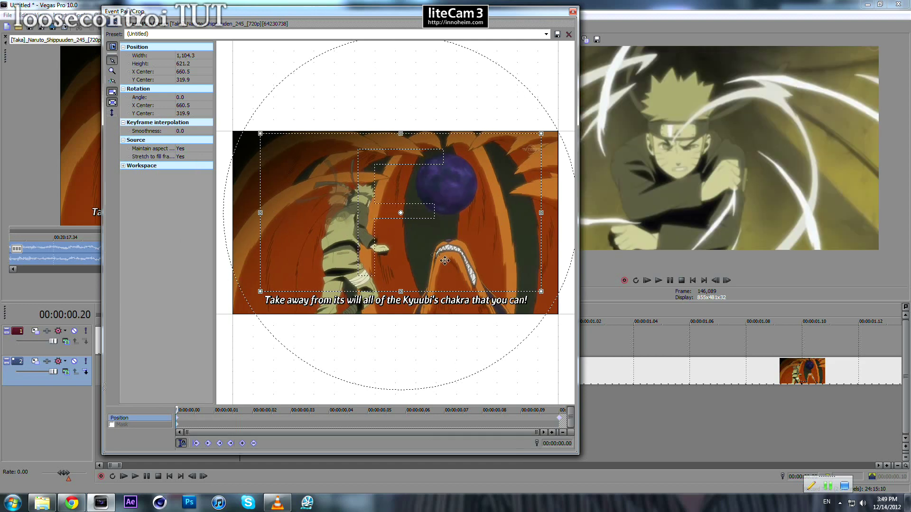
{"action": "left_click_drag", "start_coordinate": [445, 261], "coordinate": [457, 180]}
{"action": "left_click", "coordinate": [573, 12]}
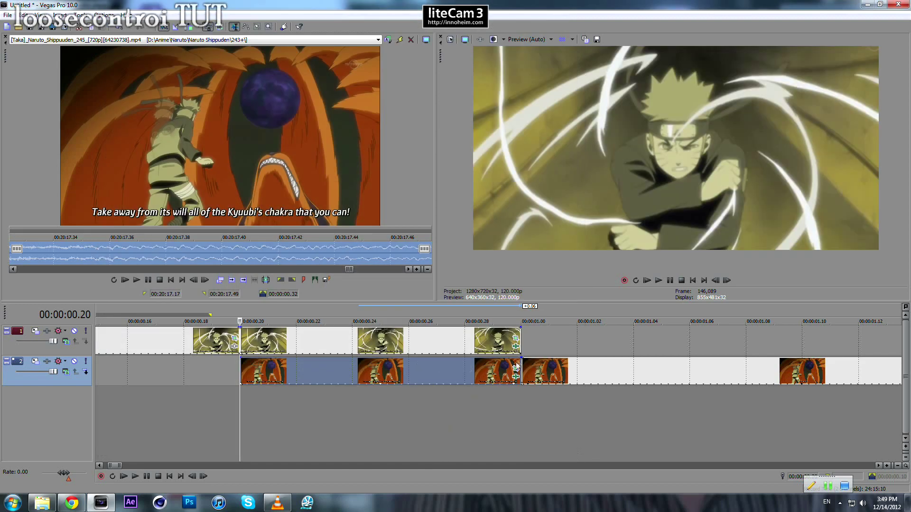
Set the Linear Blur angle to 90 at the first keyframe of track 1's transition piece, and close the effect settings
{"action": "left_click", "coordinate": [516, 347]}
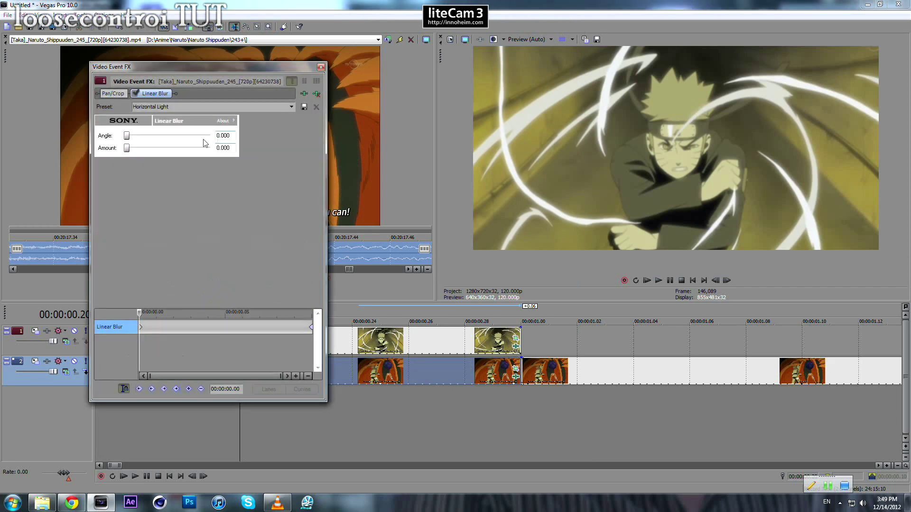
{"action": "double_click", "coordinate": [232, 136]}
{"action": "type", "text": "90"}
{"action": "key", "text": "Return"}
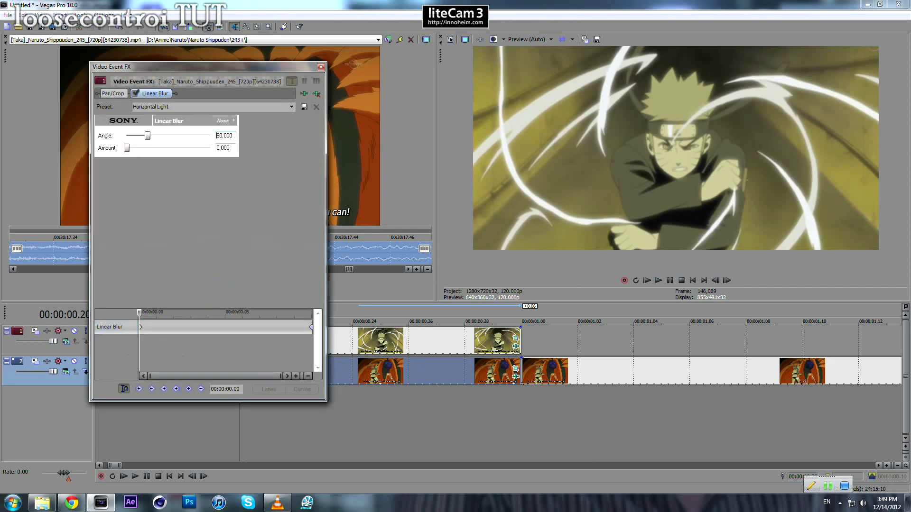
{"action": "left_click", "coordinate": [321, 67]}
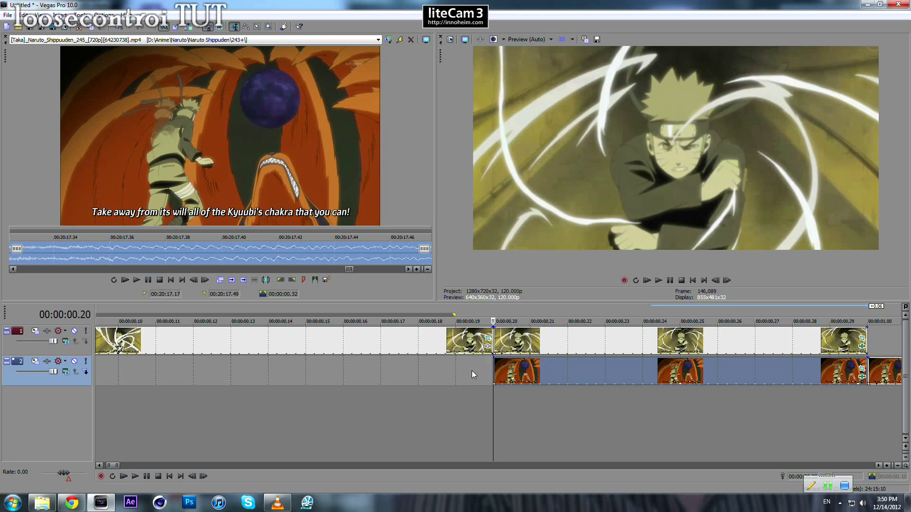
Mark the stretch of the timeline from about 00:00:00.17 to 00:00:00.27, running into the transition
{"action": "left_click_drag", "start_coordinate": [492, 372], "coordinate": [662, 332]}
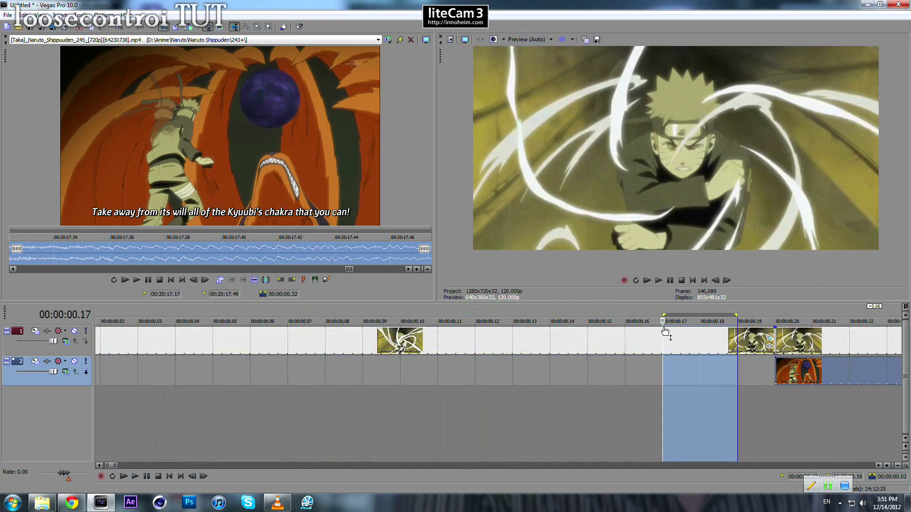
{"action": "left_click", "coordinate": [661, 364]}
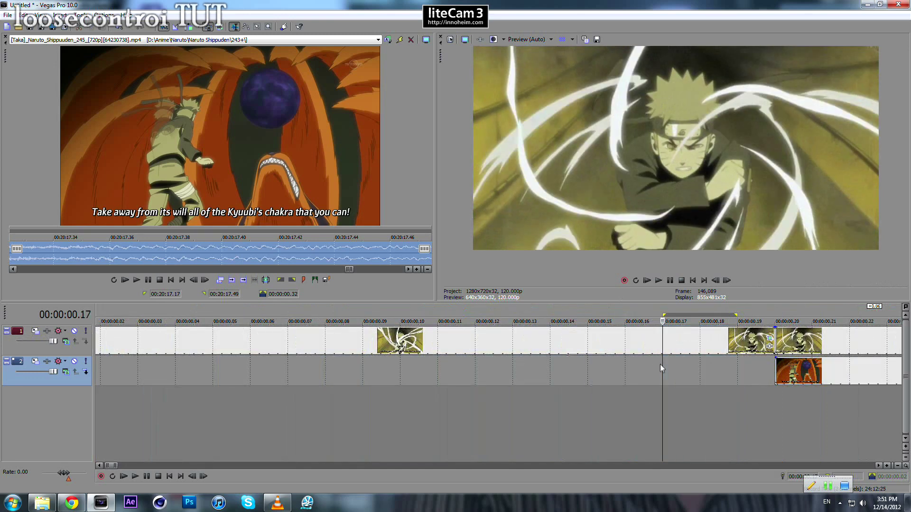
{"action": "left_click_drag", "start_coordinate": [665, 376], "coordinate": [905, 375]}
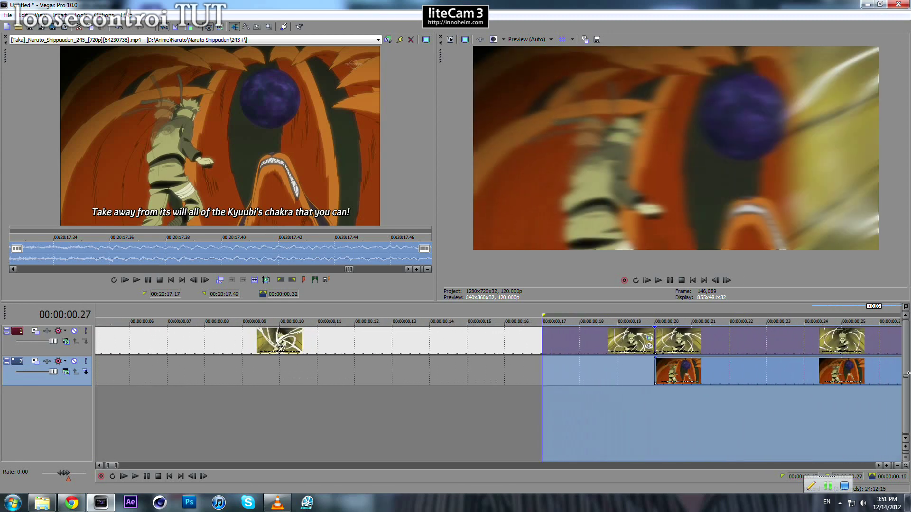